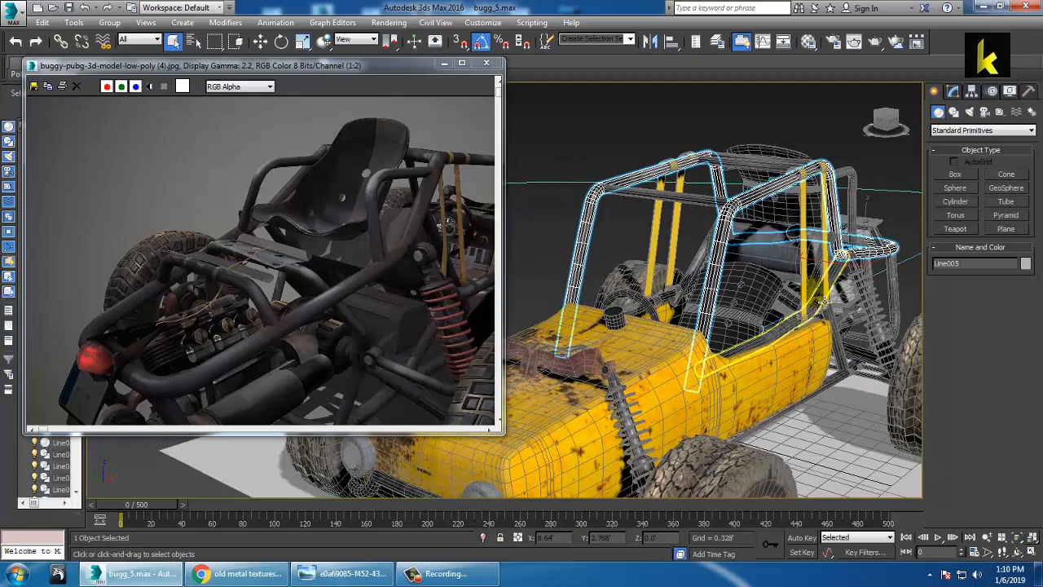
Select the engine block group on the buggy and open the Material Editor
{"action": "middle_click_drag", "start_coordinate": [654, 300], "coordinate": [541, 254], "text": "alt"}
{"action": "scroll", "coordinate": [734, 322], "scroll_direction": "up", "scroll_amount": 3}
{"action": "scroll", "coordinate": [697, 303], "scroll_direction": "down", "scroll_amount": 2}
{"action": "left_click", "coordinate": [676, 303]}
{"action": "middle_click_drag", "start_coordinate": [763, 343], "coordinate": [711, 336], "text": "alt"}
{"action": "key", "text": "m"}
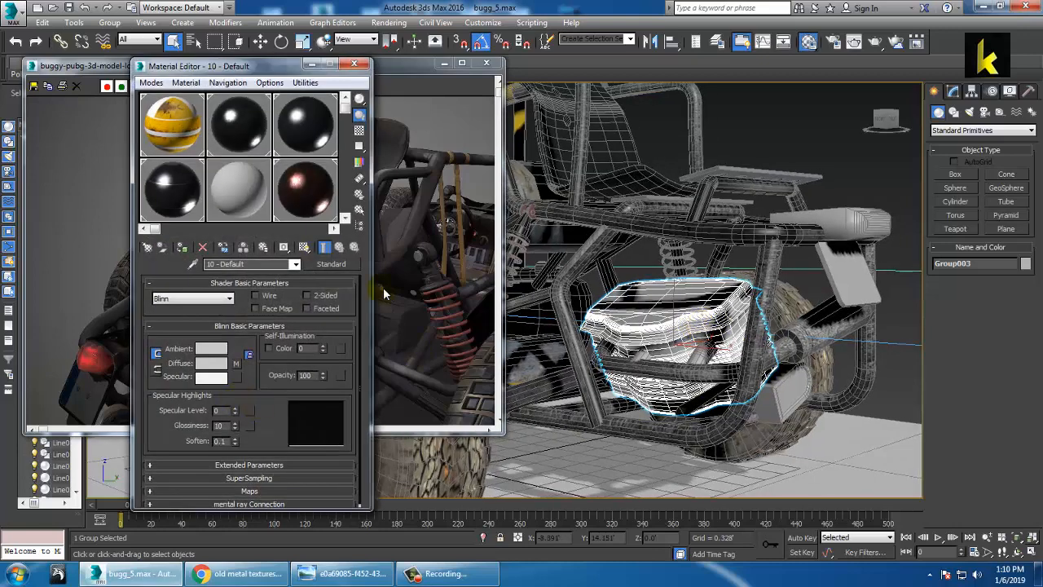
Scroll the sample slots and pick the unused 11 - Default material slot
{"action": "left_click", "coordinate": [334, 229]}
{"action": "left_click", "coordinate": [334, 229]}
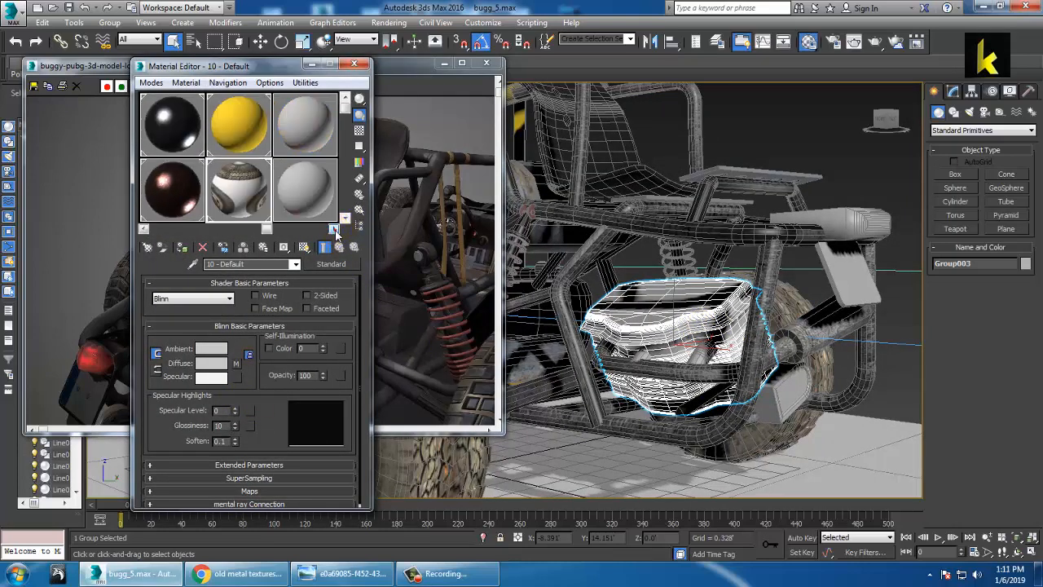
{"action": "left_click", "coordinate": [334, 229]}
{"action": "left_click", "coordinate": [242, 179]}
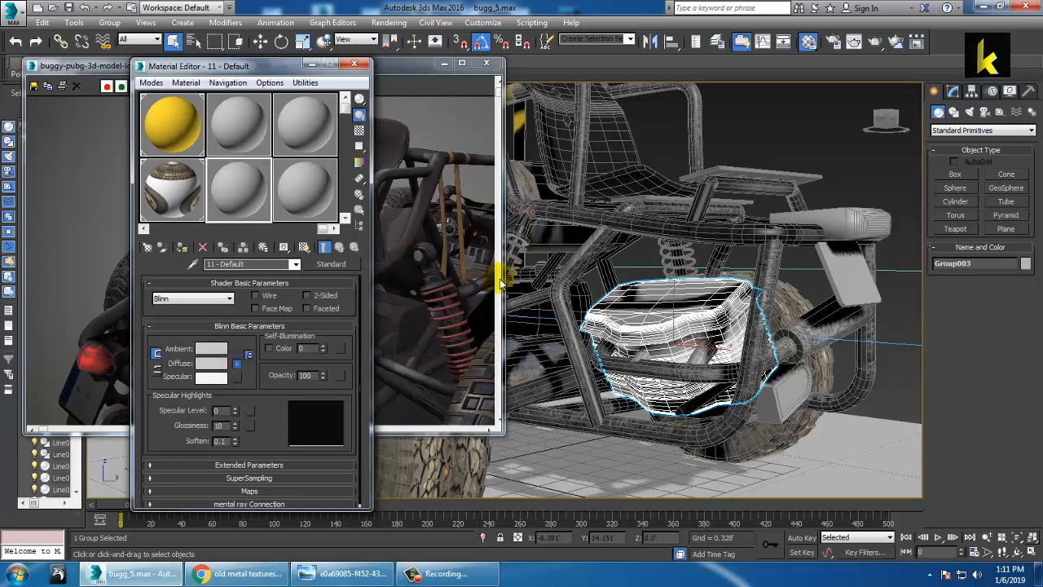
{"action": "left_click", "coordinate": [236, 362]}
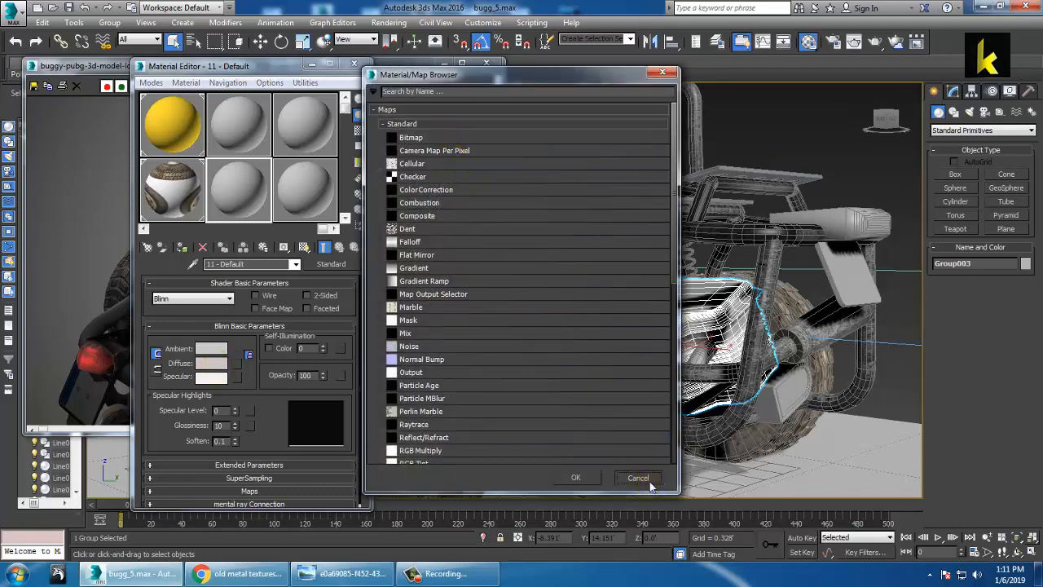
{"action": "left_click", "coordinate": [638, 478]}
Isolate the view on the engine group, show edged faces, and ungroup it
{"action": "scroll", "coordinate": [704, 306], "scroll_direction": "up", "scroll_amount": 5}
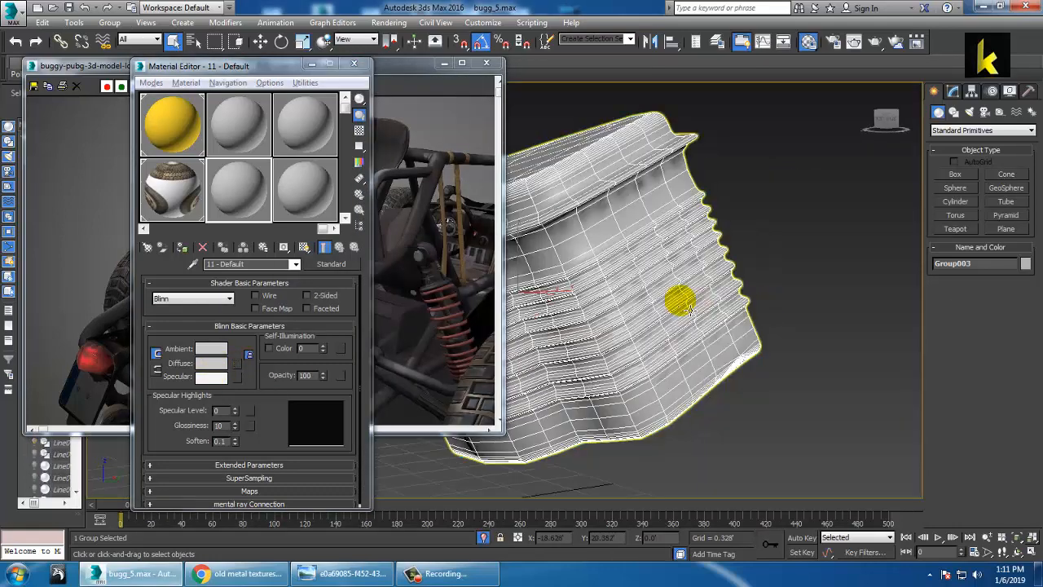
{"action": "middle_click_drag", "start_coordinate": [680, 302], "coordinate": [711, 277], "text": "alt"}
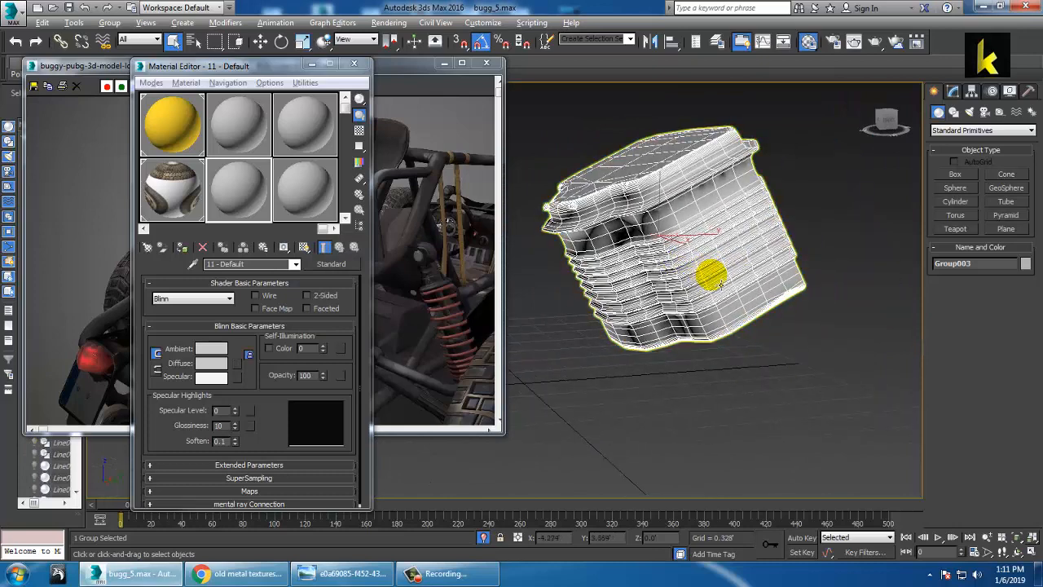
{"action": "key", "text": "alt+w"}
{"action": "right_click", "coordinate": [673, 223]}
{"action": "key", "text": "alt+w"}
{"action": "key", "text": "z"}
{"action": "scroll", "coordinate": [727, 245], "scroll_direction": "down", "scroll_amount": 3}
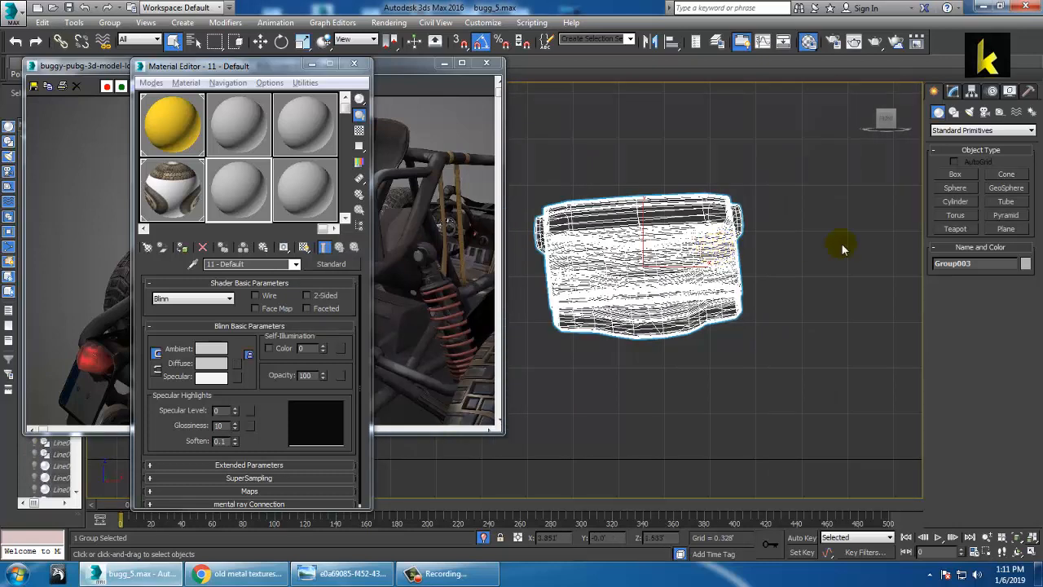
{"action": "key", "text": "alt+w"}
{"action": "right_click", "coordinate": [428, 456]}
{"action": "key", "text": "alt+w"}
{"action": "key", "text": "z"}
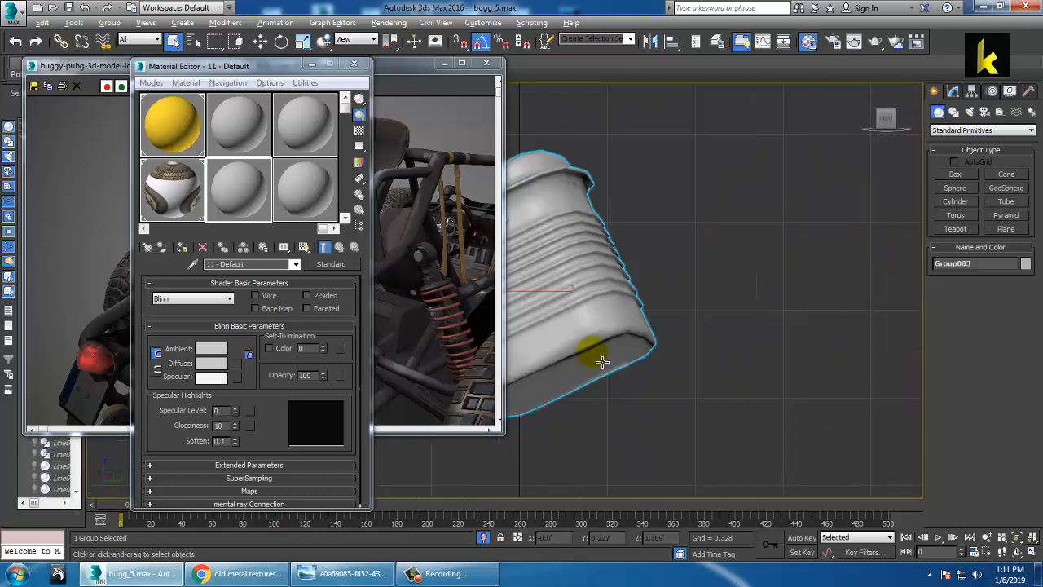
{"action": "middle_click_drag", "start_coordinate": [601, 361], "coordinate": [837, 309], "text": "alt"}
{"action": "key", "text": "F4"}
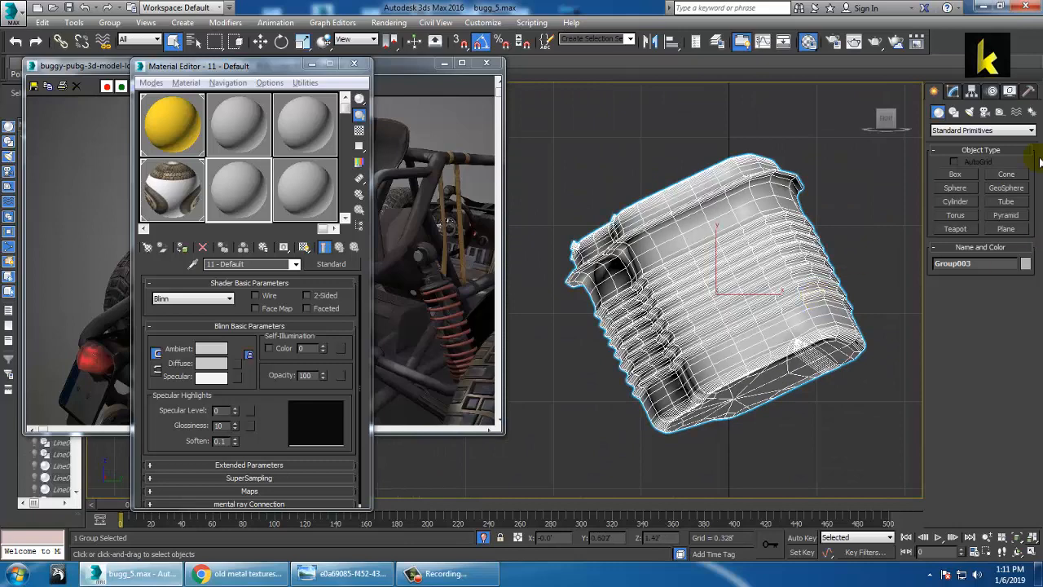
{"action": "left_click", "coordinate": [952, 90]}
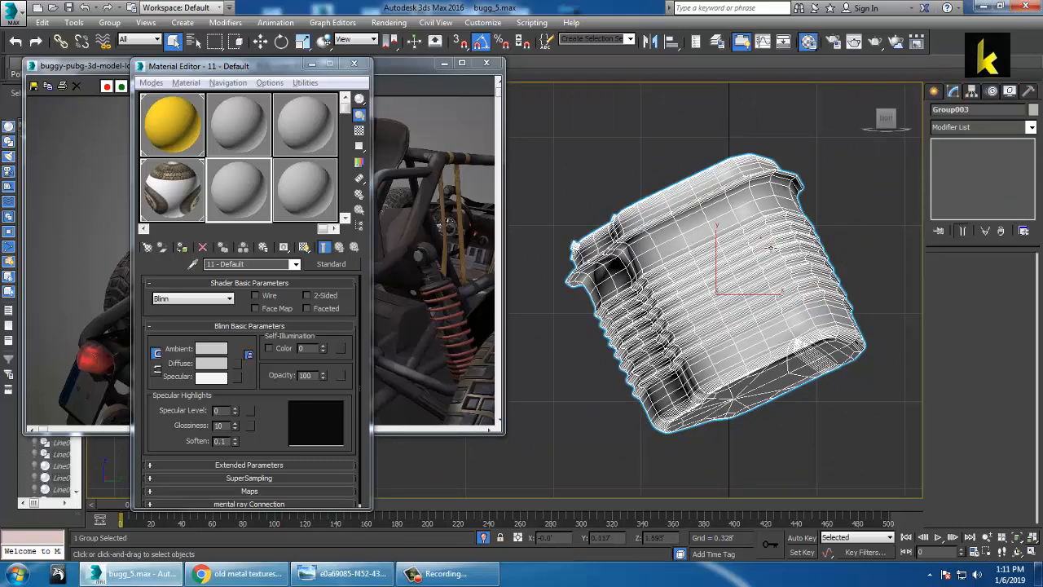
{"action": "left_click", "coordinate": [109, 22]}
{"action": "left_click", "coordinate": [120, 53]}
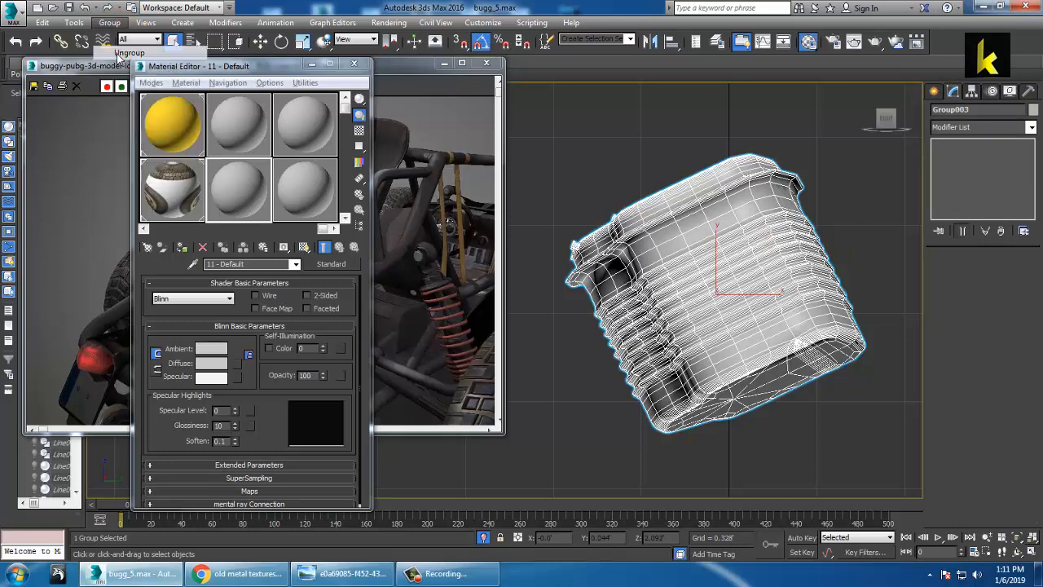
Select the cylinder block object and convert it to Editable Poly
{"action": "left_click", "coordinate": [693, 216]}
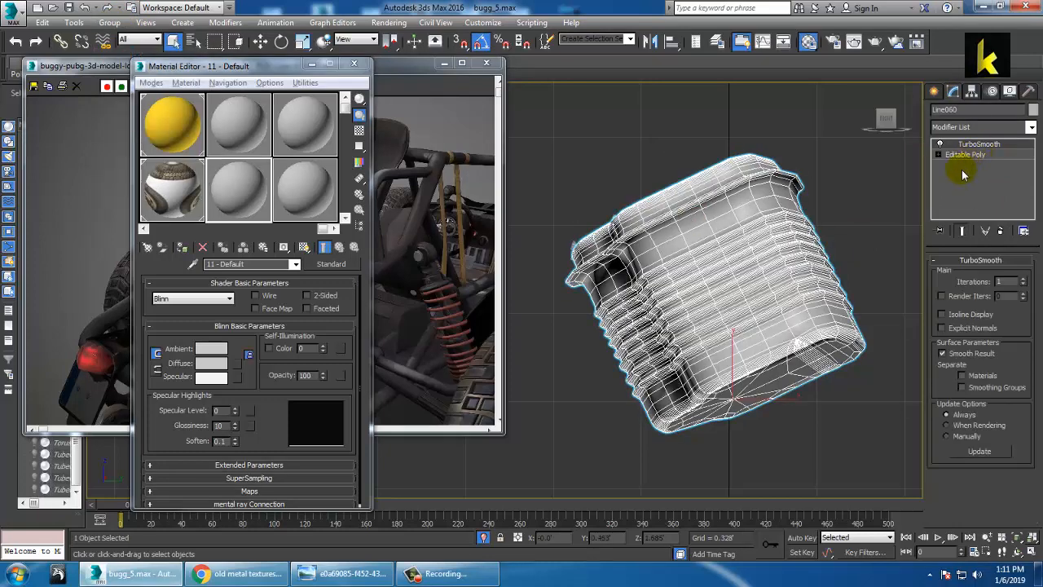
{"action": "right_click", "coordinate": [720, 236]}
{"action": "mouse_move", "coordinate": [768, 368]}
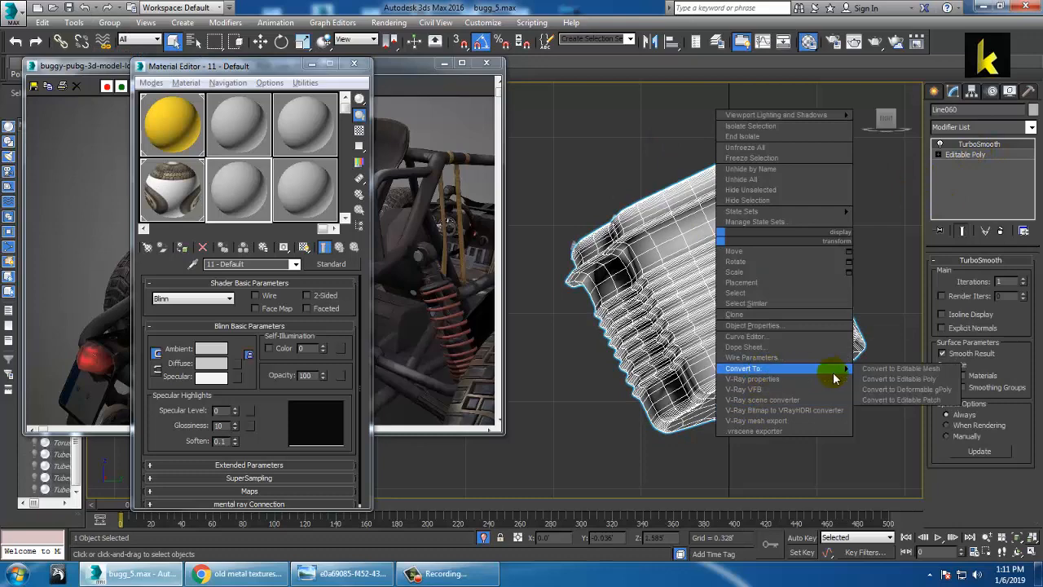
{"action": "left_click", "coordinate": [931, 380]}
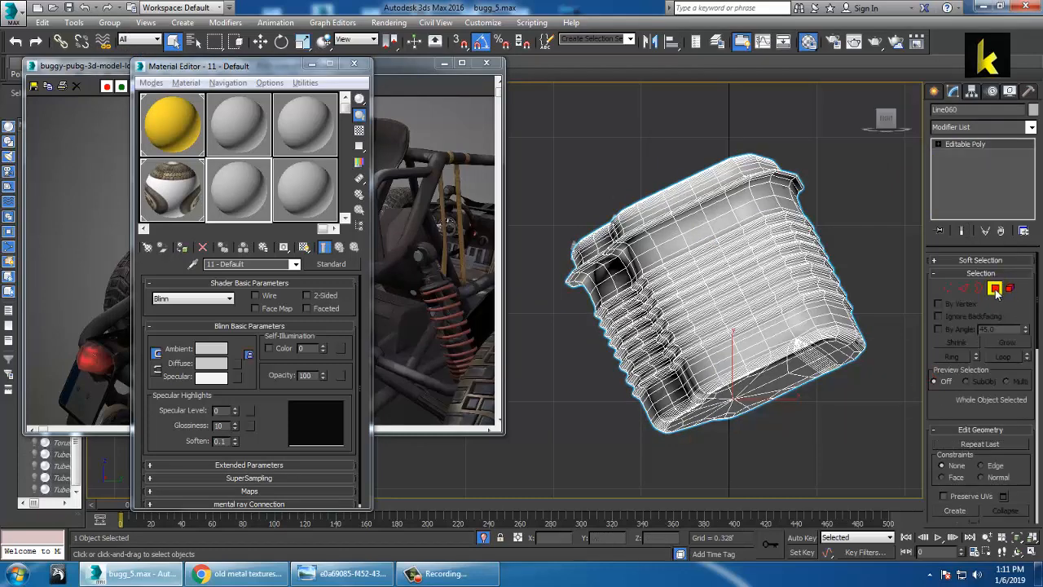
Enter polygon mode and lasso-select the cylinder's finned body polygons
{"action": "left_click", "coordinate": [993, 288]}
{"action": "left_click_drag", "start_coordinate": [218, 46], "coordinate": [215, 120]}
{"action": "mouse_move", "coordinate": [830, 197]}
{"action": "left_mouse_down"}
{"action": "mouse_move", "coordinate": [763, 190]}
{"action": "mouse_move", "coordinate": [656, 242]}
{"action": "left_mouse_up"}
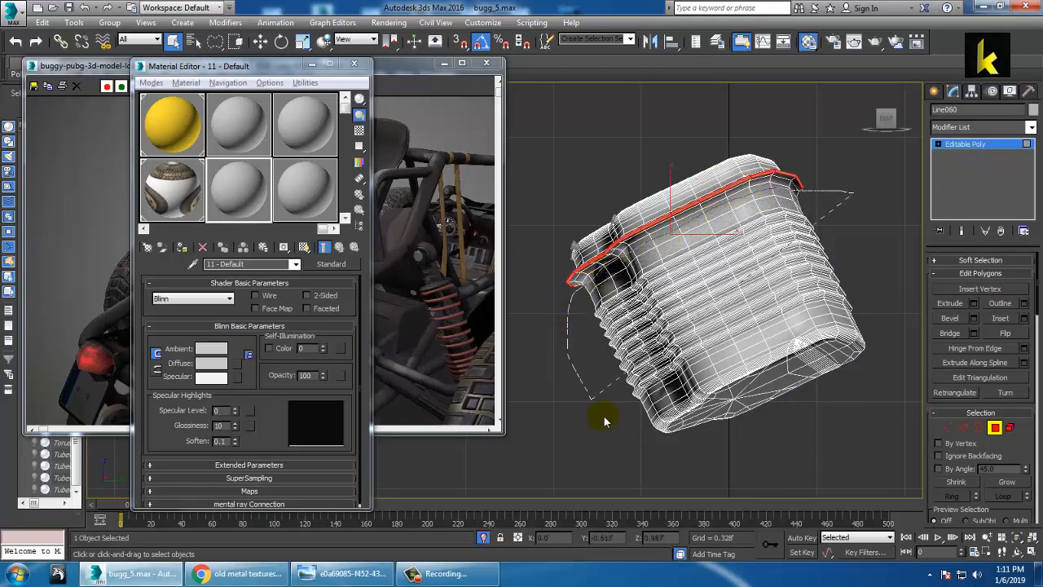
{"action": "left_click_drag", "start_coordinate": [963, 490], "coordinate": [958, 184]}
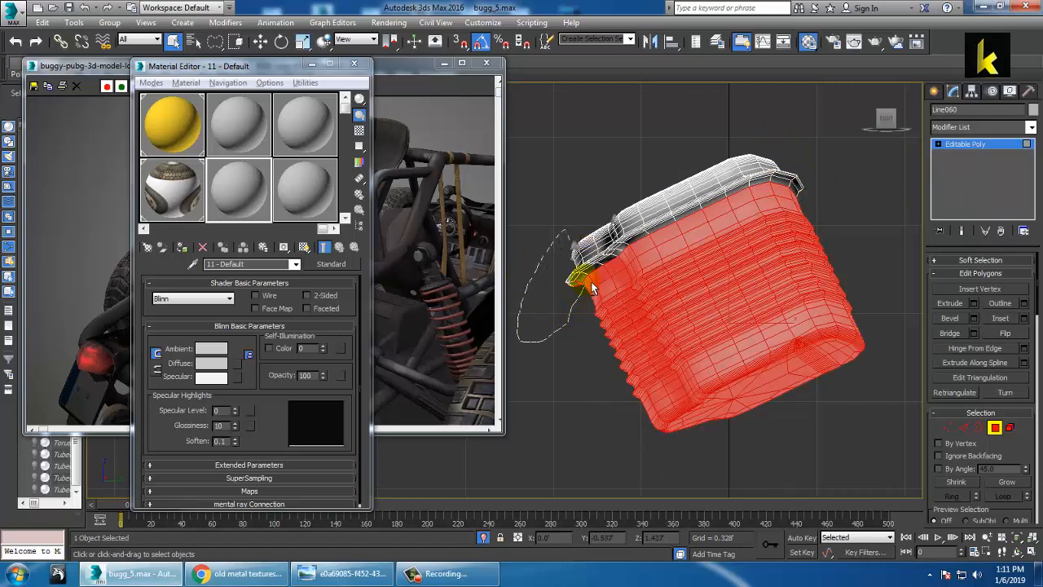
{"action": "left_click_drag", "start_coordinate": [592, 289], "coordinate": [594, 285], "text": "alt"}
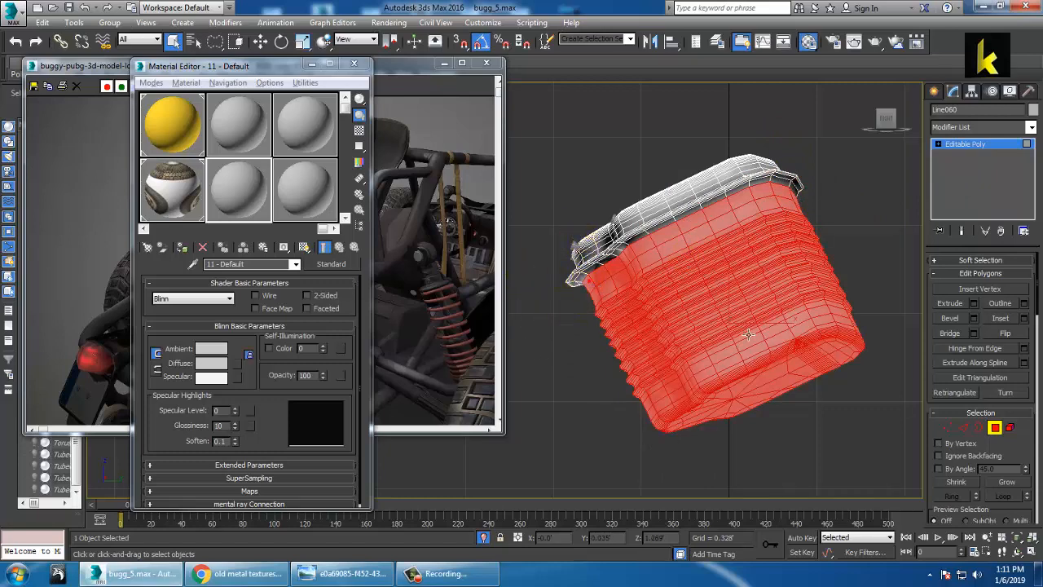
Refine the polygon selection so it covers the finned body but excludes the top rim
{"action": "key", "text": "alt+w"}
{"action": "middle_click", "coordinate": [770, 384]}
{"action": "key", "text": "alt+w"}
{"action": "key", "text": "z"}
{"action": "middle_click_drag", "start_coordinate": [761, 346], "coordinate": [864, 318], "text": "alt"}
{"action": "middle_click_drag", "start_coordinate": [775, 307], "coordinate": [696, 217], "text": "alt"}
{"action": "scroll", "coordinate": [697, 218], "scroll_direction": "up", "scroll_amount": 2}
{"action": "middle_click_drag", "start_coordinate": [797, 274], "coordinate": [745, 273], "text": "alt"}
{"action": "middle_click_drag", "start_coordinate": [746, 273], "coordinate": [945, 314]}
{"action": "middle_click_drag", "start_coordinate": [786, 281], "coordinate": [760, 284], "text": "alt"}
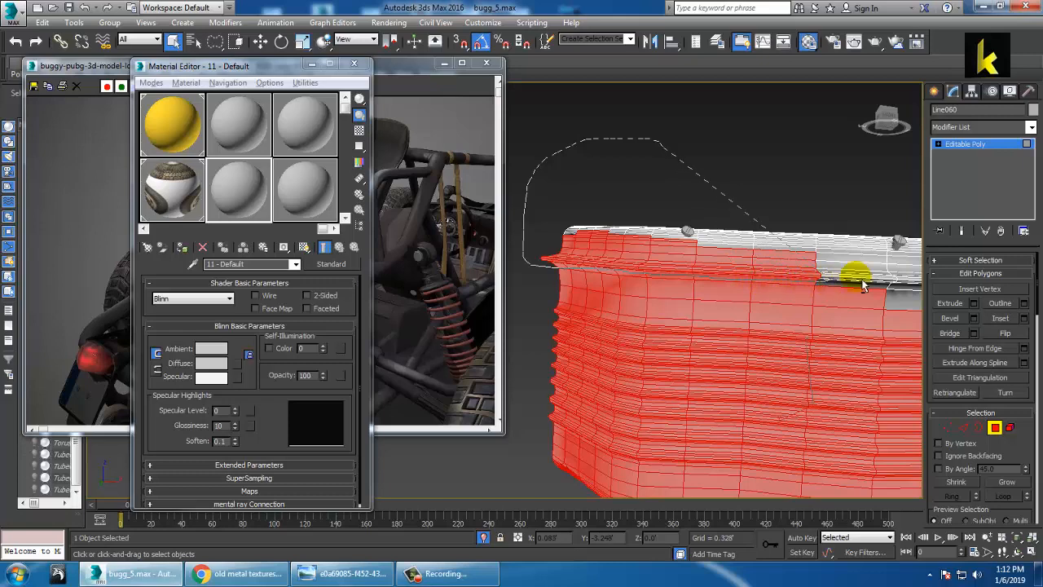
{"action": "middle_click_drag", "start_coordinate": [861, 275], "coordinate": [690, 294], "text": "alt"}
{"action": "scroll", "coordinate": [896, 298], "scroll_direction": "down", "scroll_amount": 3}
{"action": "scroll", "coordinate": [883, 289], "scroll_direction": "up", "scroll_amount": 3}
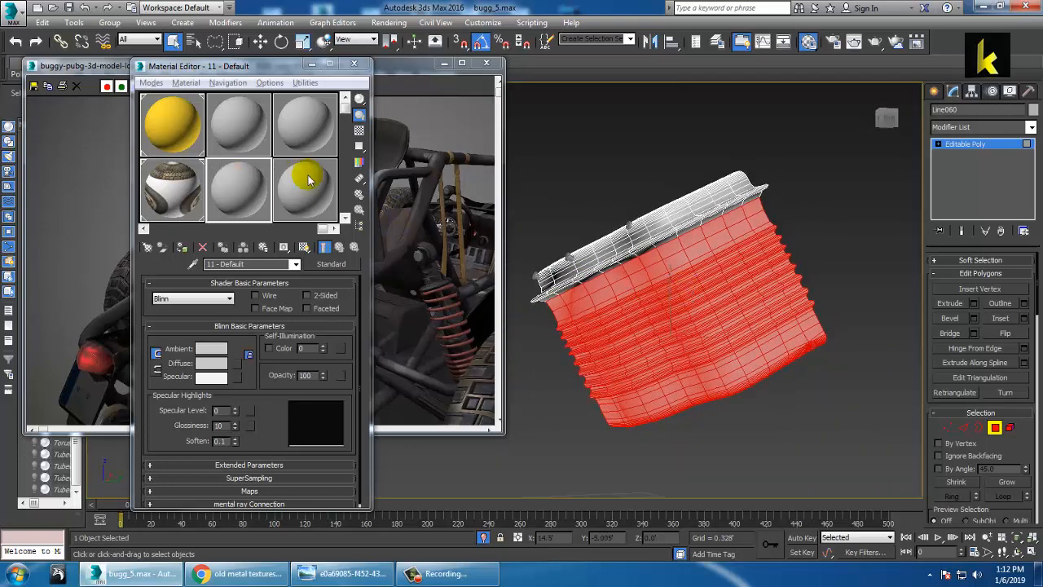
Pick the 05 - Default material slot and add a Bitmap map to its diffuse channel
{"action": "left_click", "coordinate": [239, 112]}
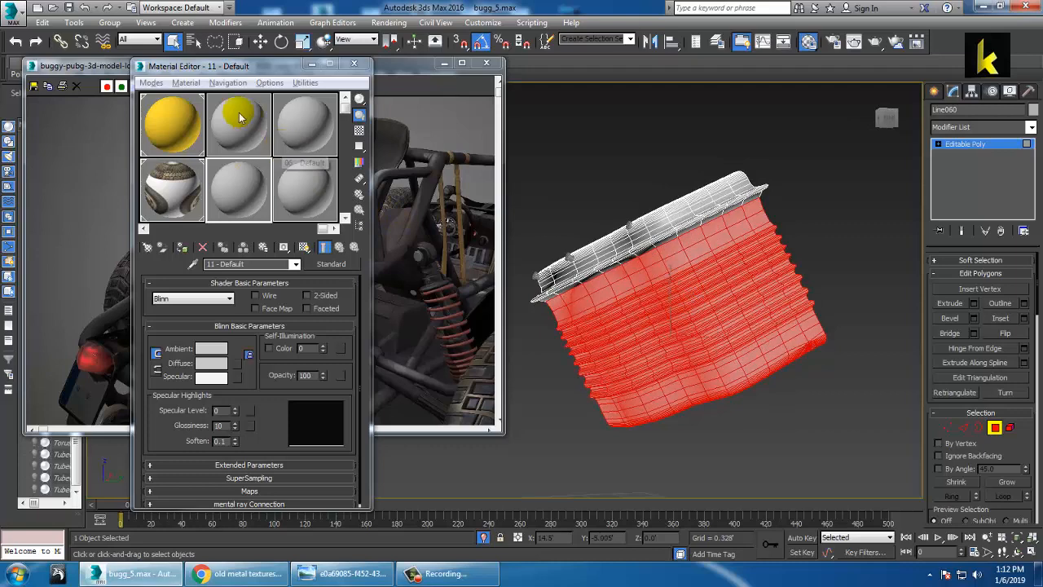
{"action": "left_click", "coordinate": [240, 366]}
{"action": "double_click", "coordinate": [415, 135]}
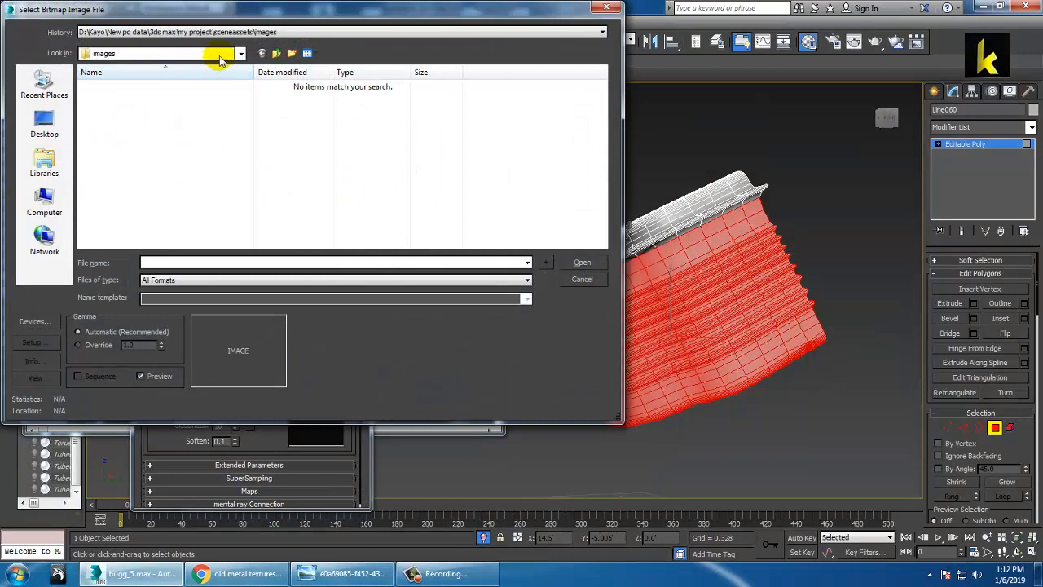
Browse to the buggie textures folder on the Desktop in the bitmap file dialog
{"action": "left_click", "coordinate": [229, 54]}
{"action": "scroll", "coordinate": [175, 90], "scroll_direction": "up", "scroll_amount": 2}
{"action": "scroll", "coordinate": [240, 178], "scroll_direction": "up", "scroll_amount": 5}
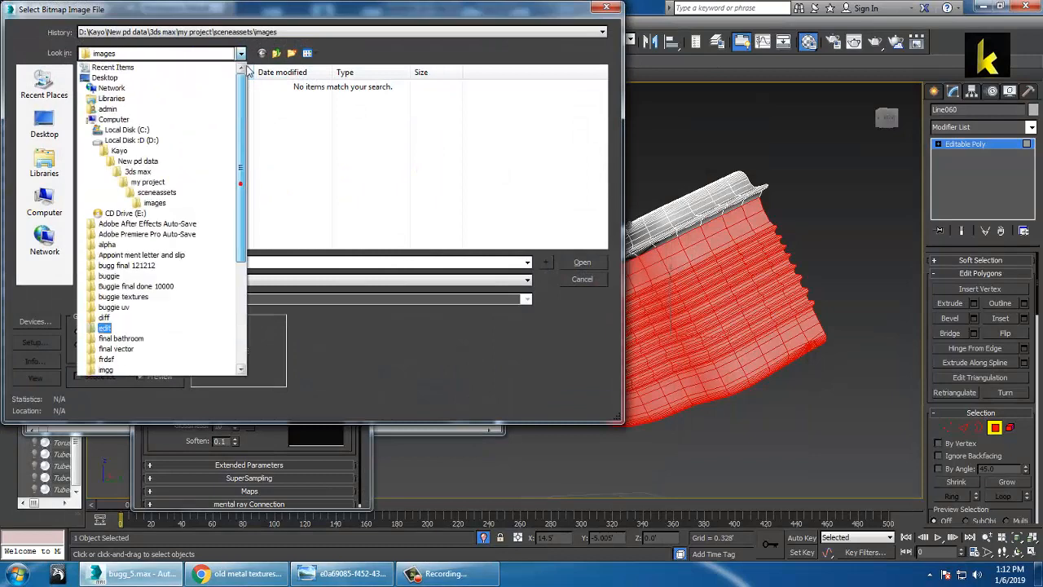
{"action": "left_click", "coordinate": [106, 78]}
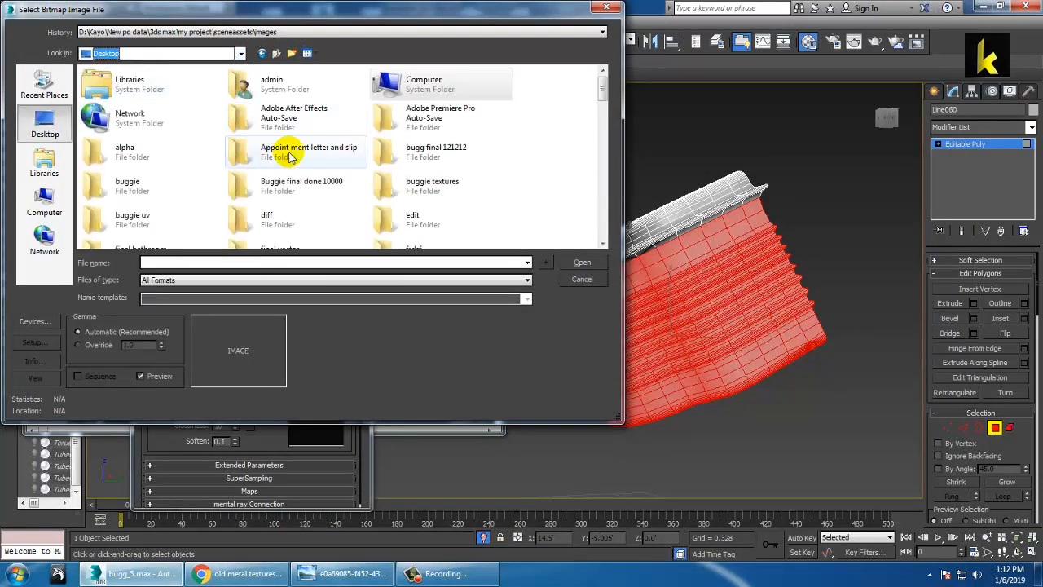
{"action": "key", "text": "b"}
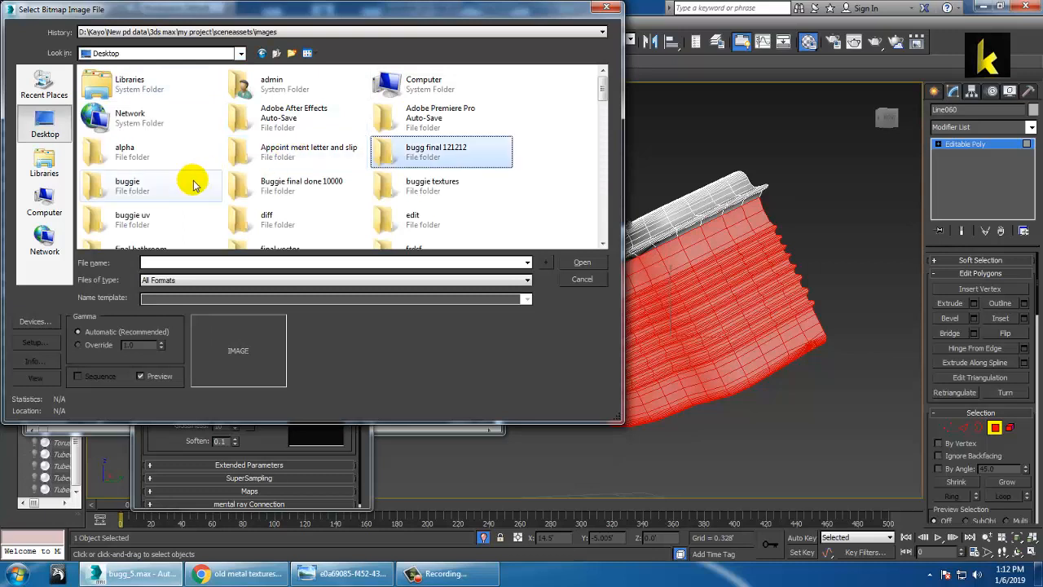
{"action": "double_click", "coordinate": [426, 189]}
Try to open the olodddd image as the bitmap, then cancel the error
{"action": "scroll", "coordinate": [422, 176], "scroll_direction": "down", "scroll_amount": 2}
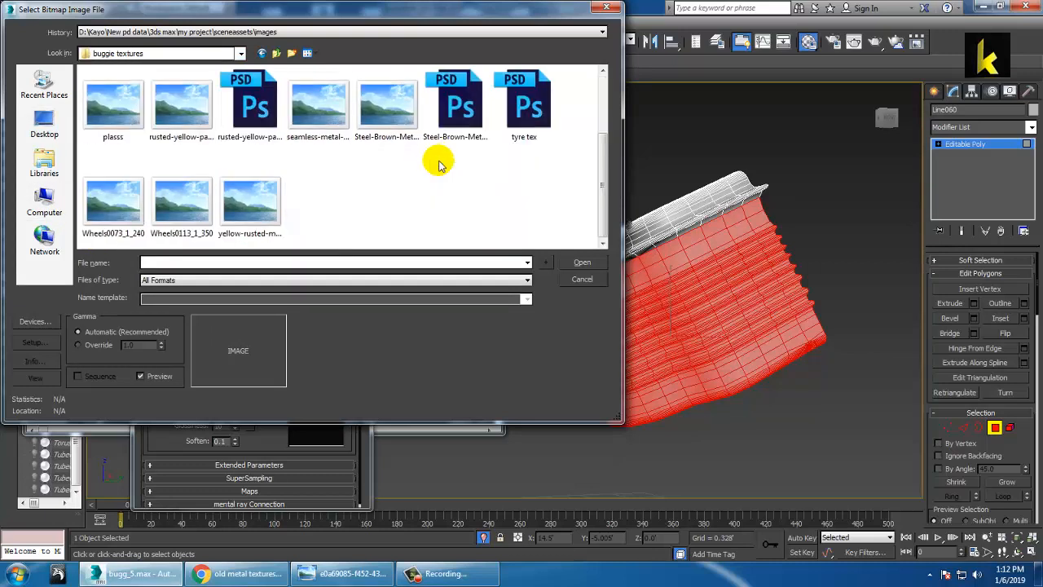
{"action": "left_click", "coordinate": [187, 114]}
{"action": "key", "text": "o"}
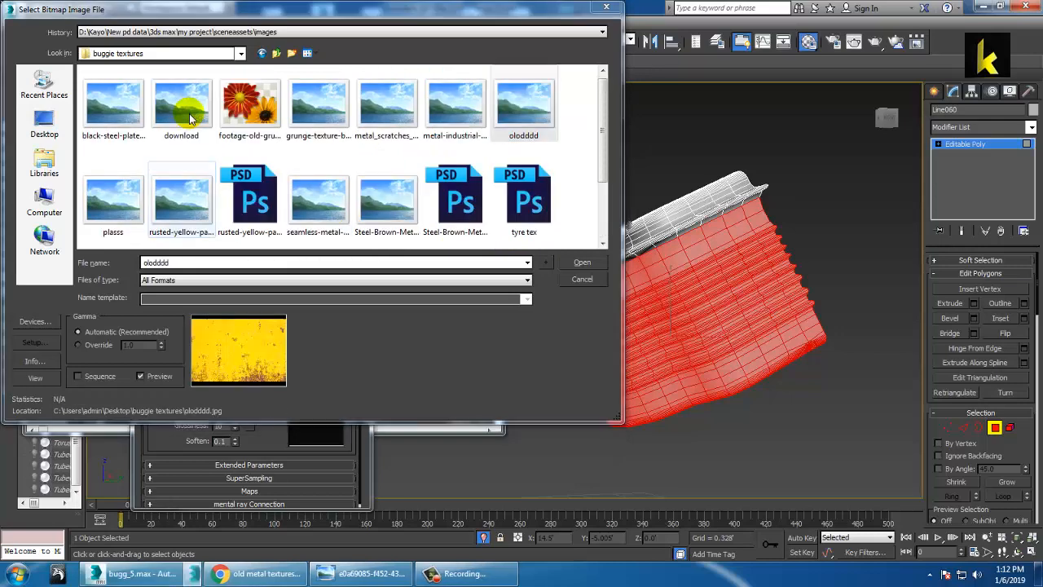
{"action": "left_click", "coordinate": [577, 339]}
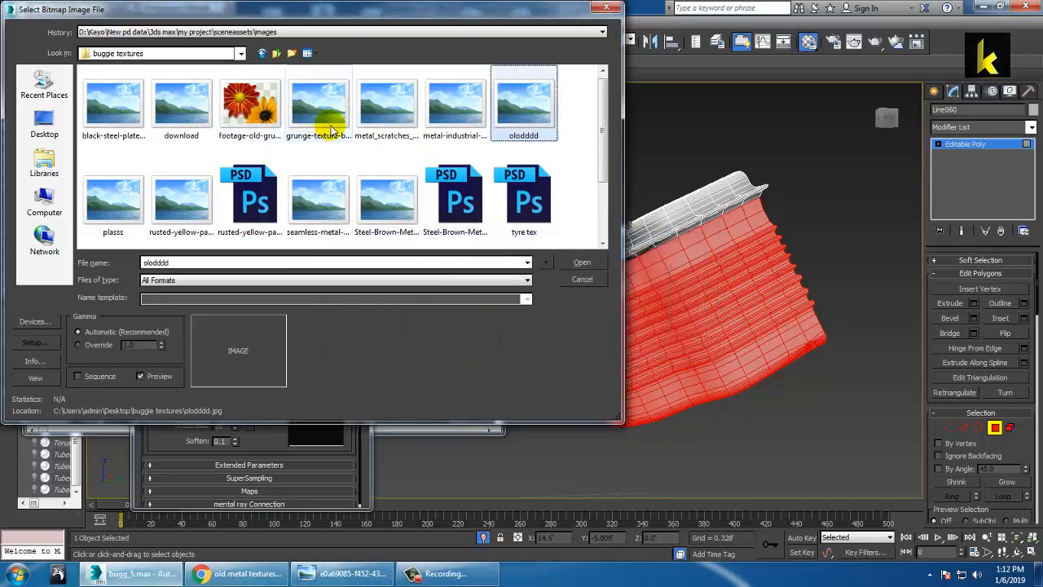
{"action": "left_click", "coordinate": [317, 106]}
{"action": "left_click", "coordinate": [528, 130]}
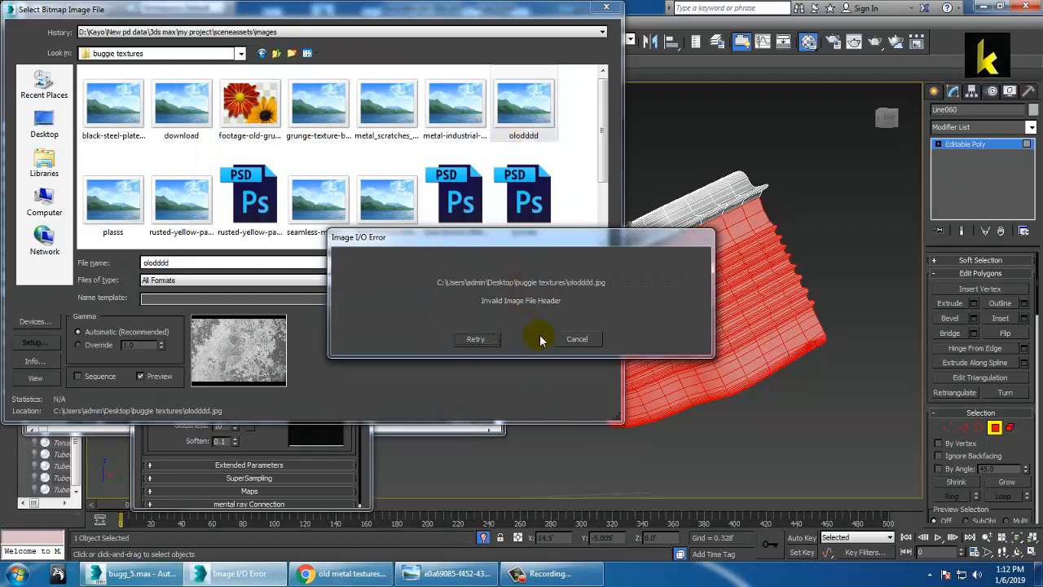
{"action": "left_click", "coordinate": [577, 339]}
Preview several texture files in the buggie textures folder
{"action": "left_click", "coordinate": [114, 199]}
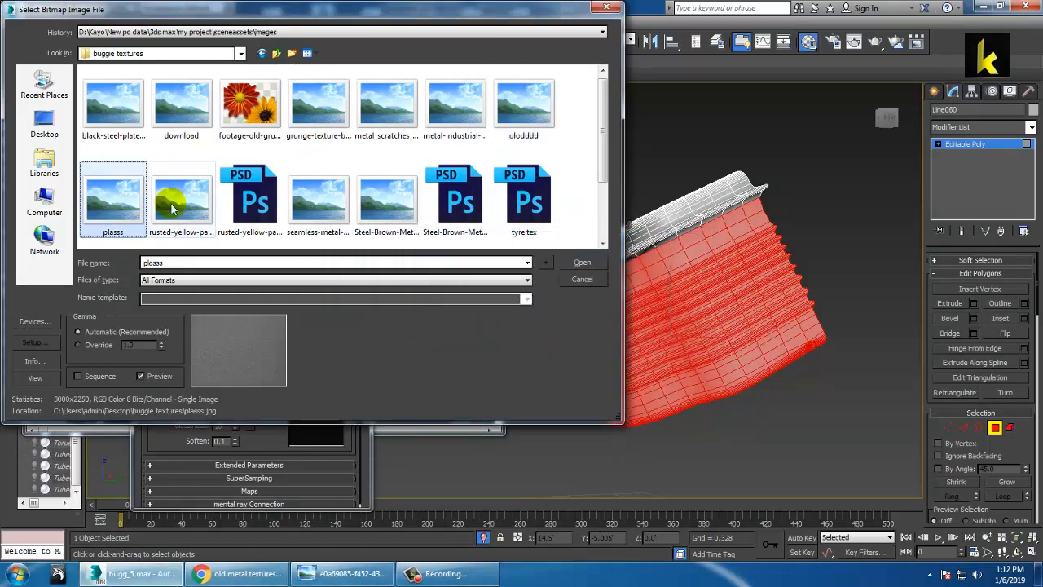
{"action": "left_click", "coordinate": [183, 206]}
{"action": "left_click", "coordinate": [334, 194]}
{"action": "left_click", "coordinate": [373, 196]}
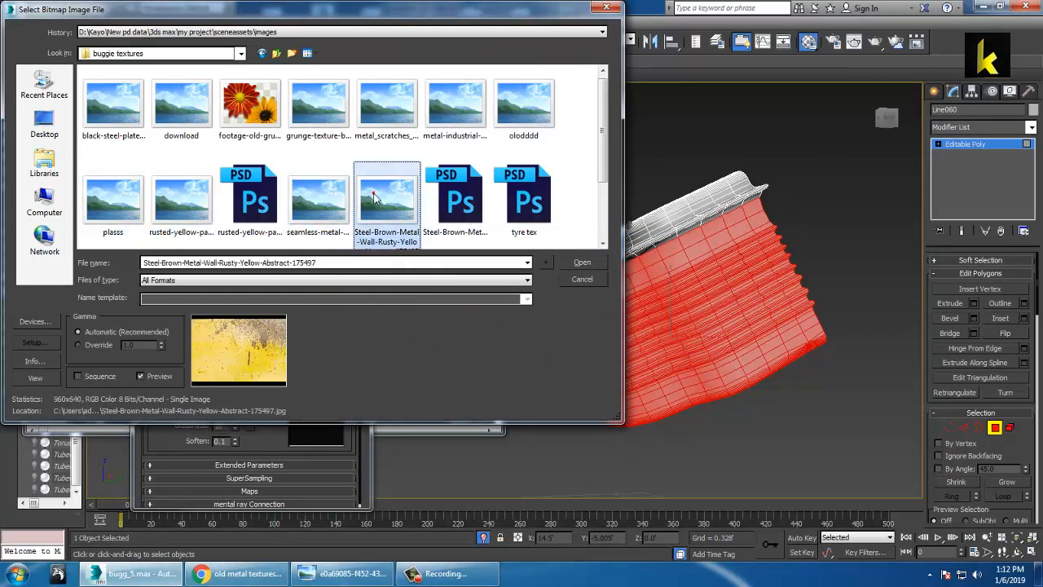
{"action": "left_click", "coordinate": [453, 195]}
{"action": "scroll", "coordinate": [366, 195], "scroll_direction": "down", "scroll_amount": 1}
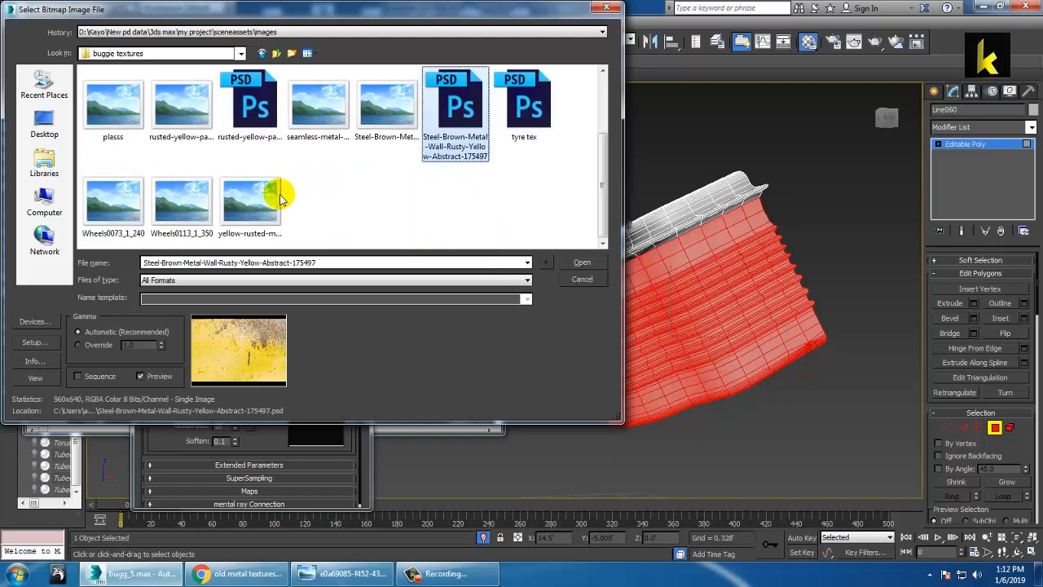
{"action": "left_click", "coordinate": [250, 206]}
{"action": "left_click", "coordinate": [114, 200]}
Preview the texture images from the buggie textures folder in a photo viewer, then close it
{"action": "right_click", "coordinate": [118, 111]}
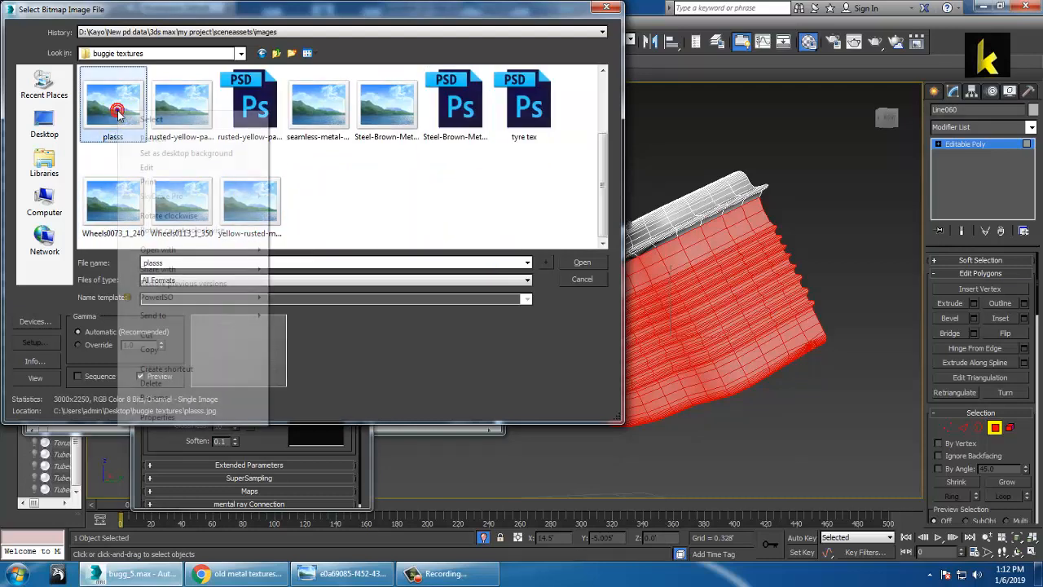
{"action": "left_click", "coordinate": [154, 139]}
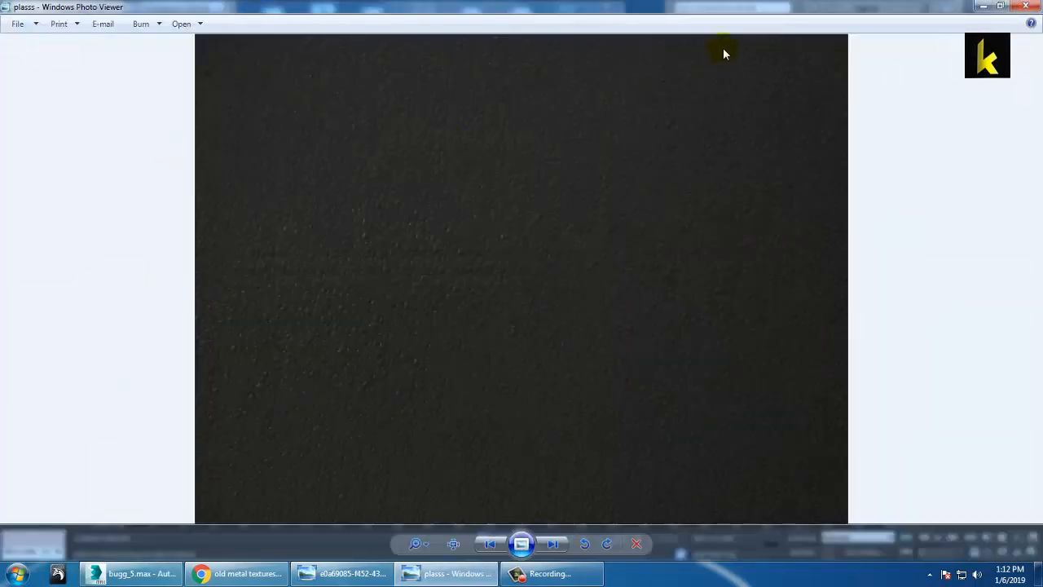
{"action": "key", "text": "Right"}
{"action": "key", "text": "Right"}
{"action": "key", "text": "Left"}
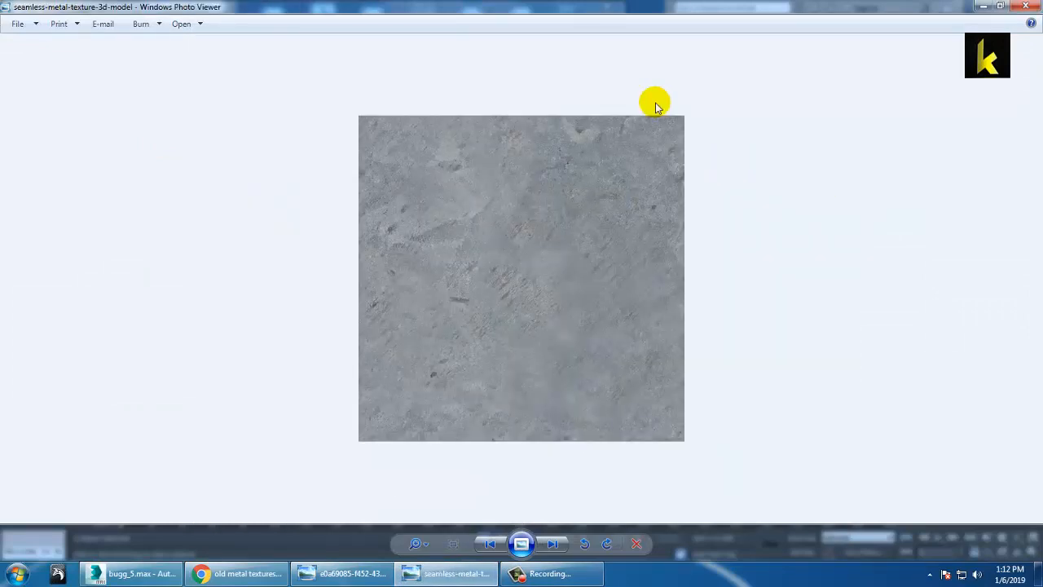
{"action": "key", "text": "Right"}
{"action": "key", "text": "Right"}
{"action": "key", "text": "Right"}
{"action": "key", "text": "Right"}
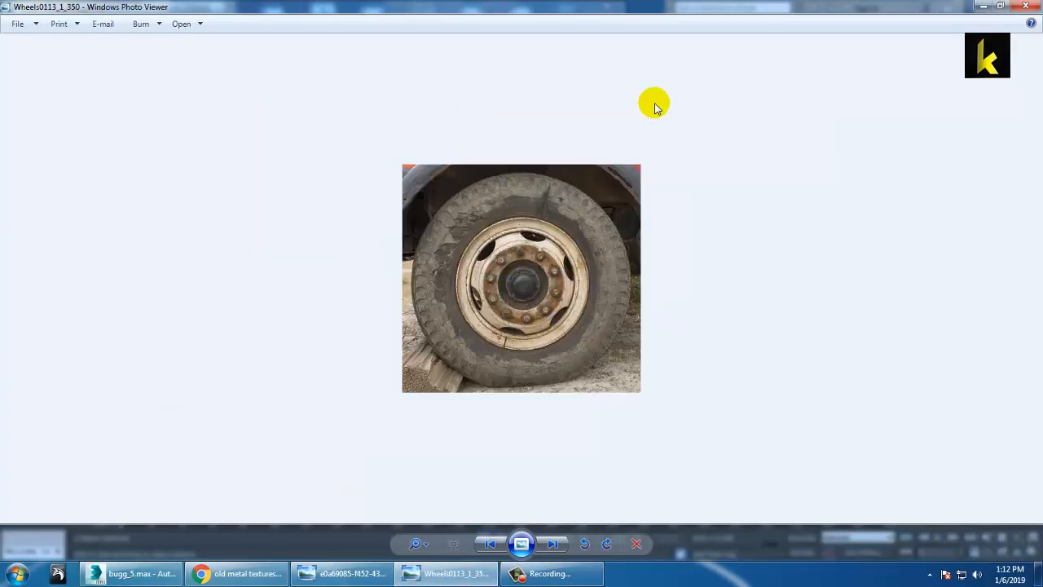
{"action": "key", "text": "Left"}
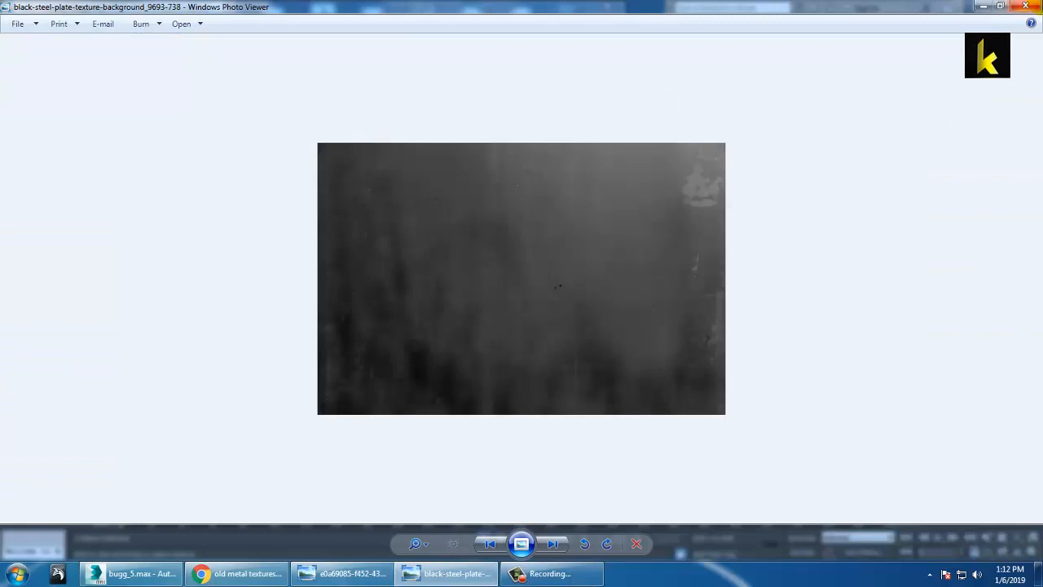
{"action": "key", "text": "alt+F4"}
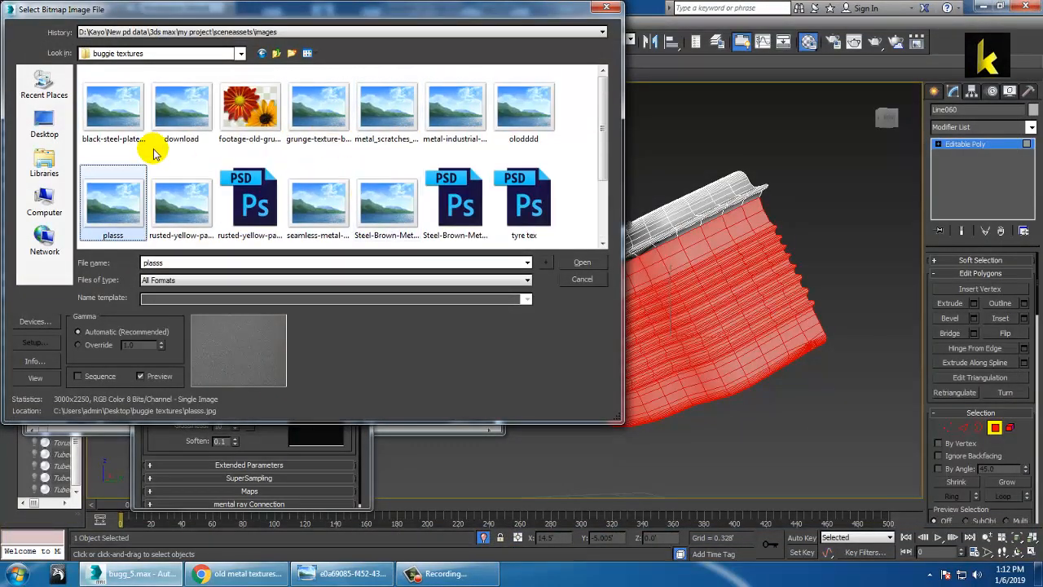
Load black-steel-plate-texture-background_9693-738 as the bitmap and assign the material to the selected polygons, shown in the viewport
{"action": "left_click", "coordinate": [103, 112]}
{"action": "double_click", "coordinate": [103, 111]}
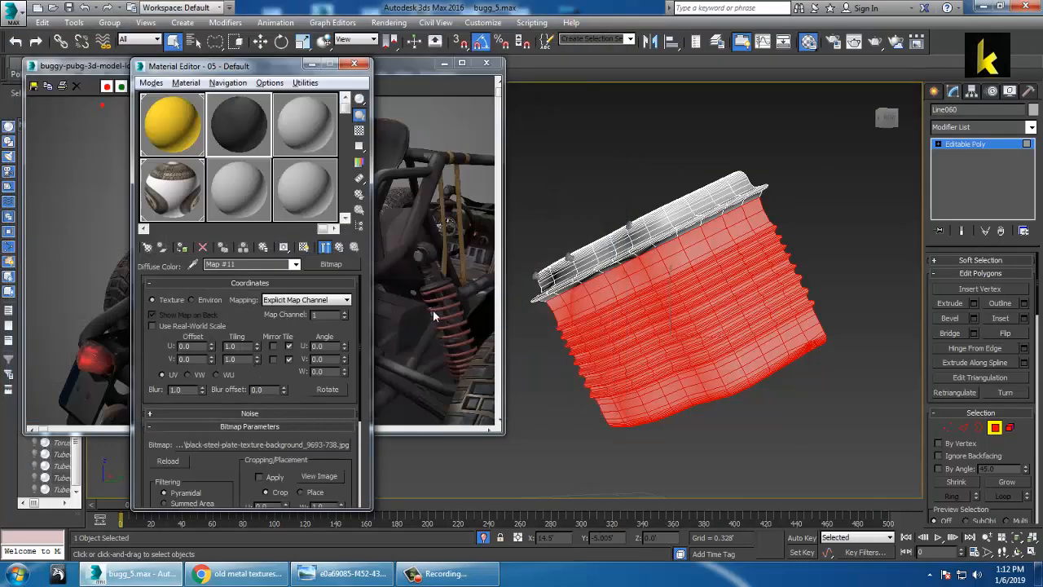
{"action": "left_click", "coordinate": [182, 248]}
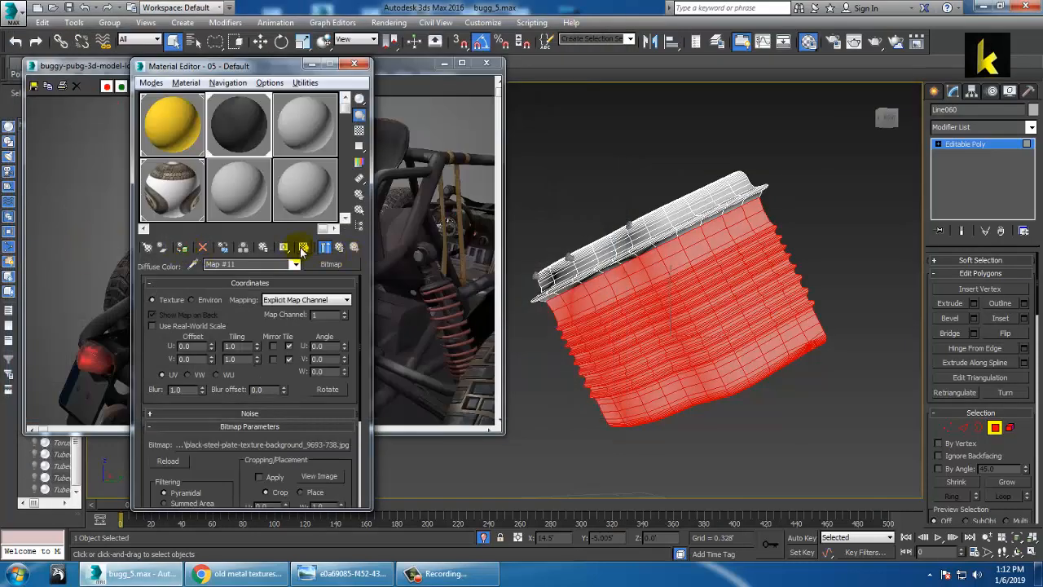
{"action": "left_click", "coordinate": [303, 247]}
{"action": "middle_click_drag", "start_coordinate": [674, 313], "coordinate": [677, 313], "text": "alt"}
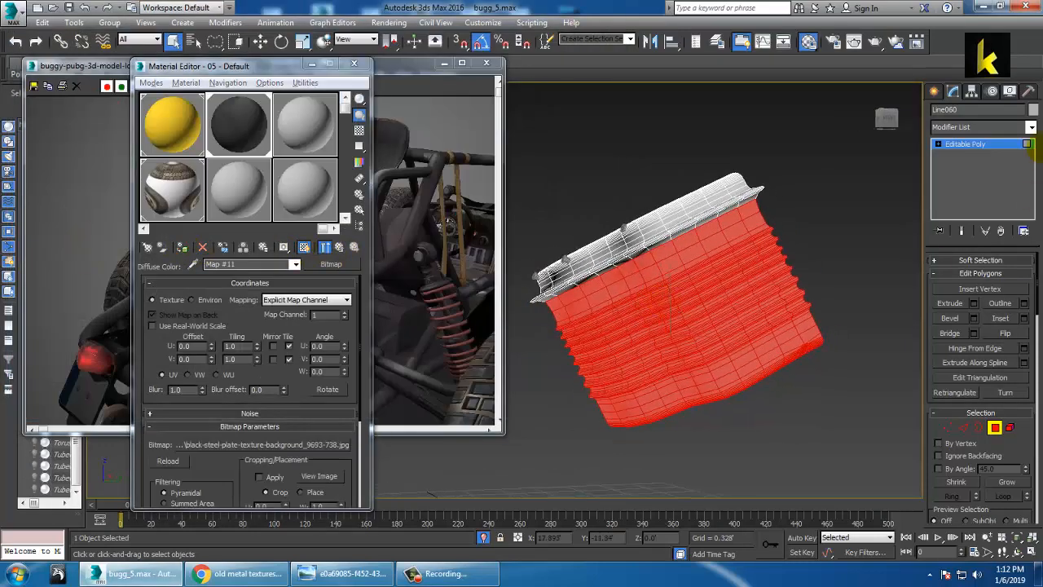
Add a UVW Map modifier with Box mapping to the engine part
{"action": "left_click", "coordinate": [1031, 128]}
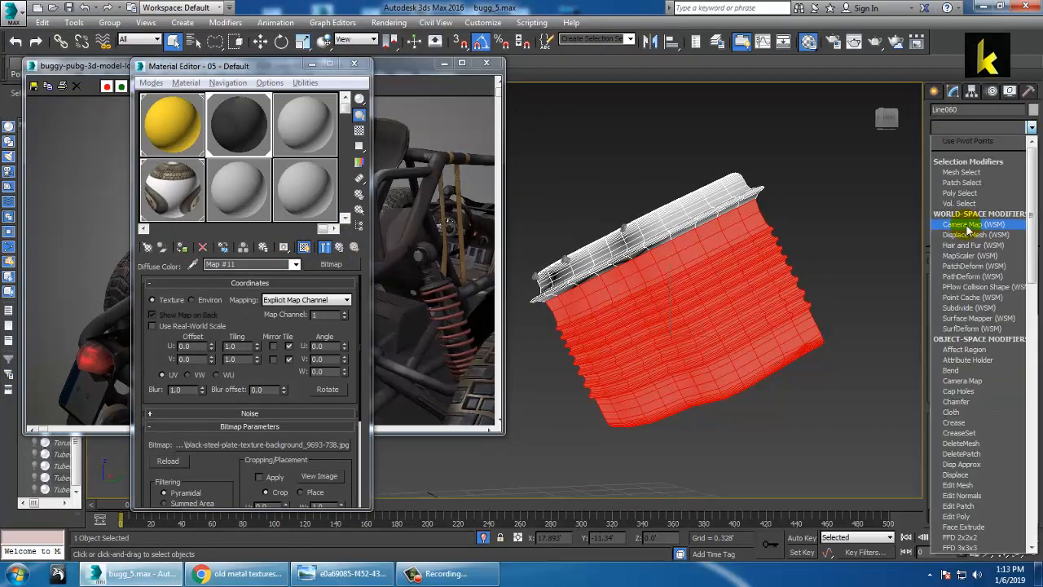
{"action": "scroll", "coordinate": [967, 228], "scroll_direction": "down", "scroll_amount": 10}
{"action": "left_click", "coordinate": [966, 432]}
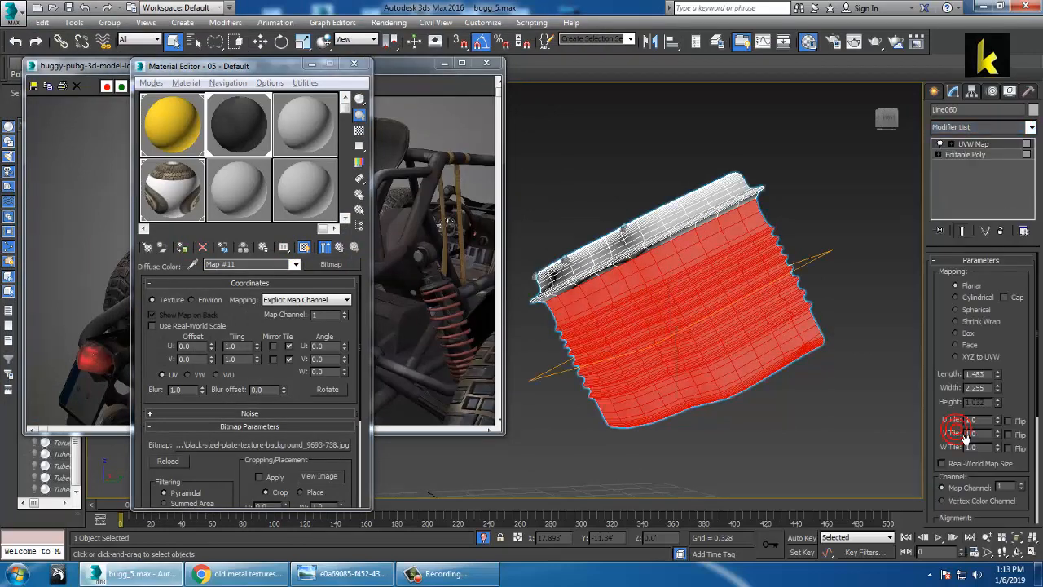
{"action": "left_click", "coordinate": [962, 334]}
{"action": "middle_click_drag", "start_coordinate": [896, 333], "coordinate": [660, 281], "text": "alt"}
Reselect the engine part and convert it to an editable poly, collapsing the UVW Map
{"action": "left_click", "coordinate": [748, 134]}
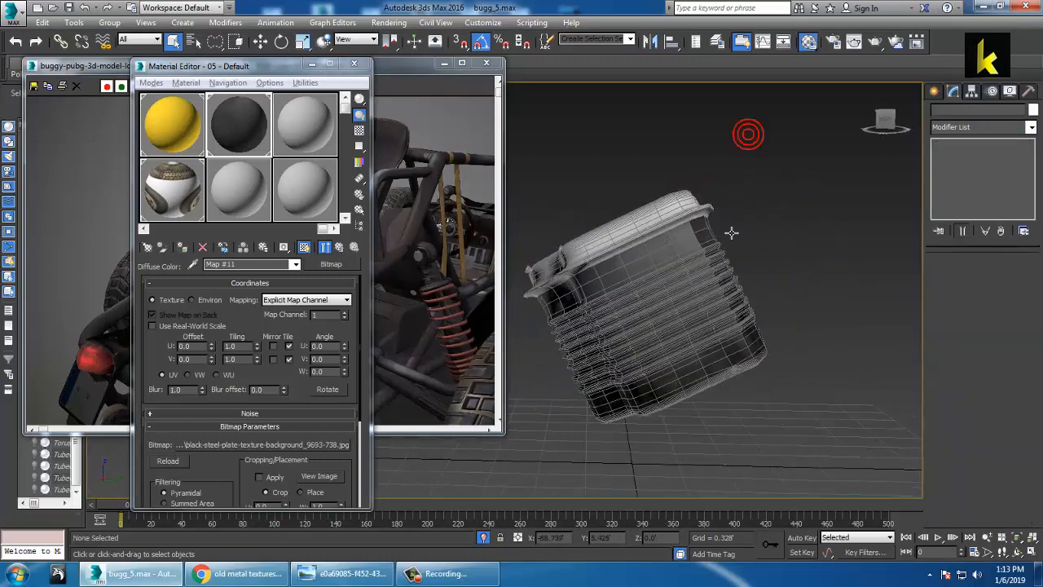
{"action": "middle_click_drag", "start_coordinate": [729, 233], "coordinate": [891, 279], "text": "alt"}
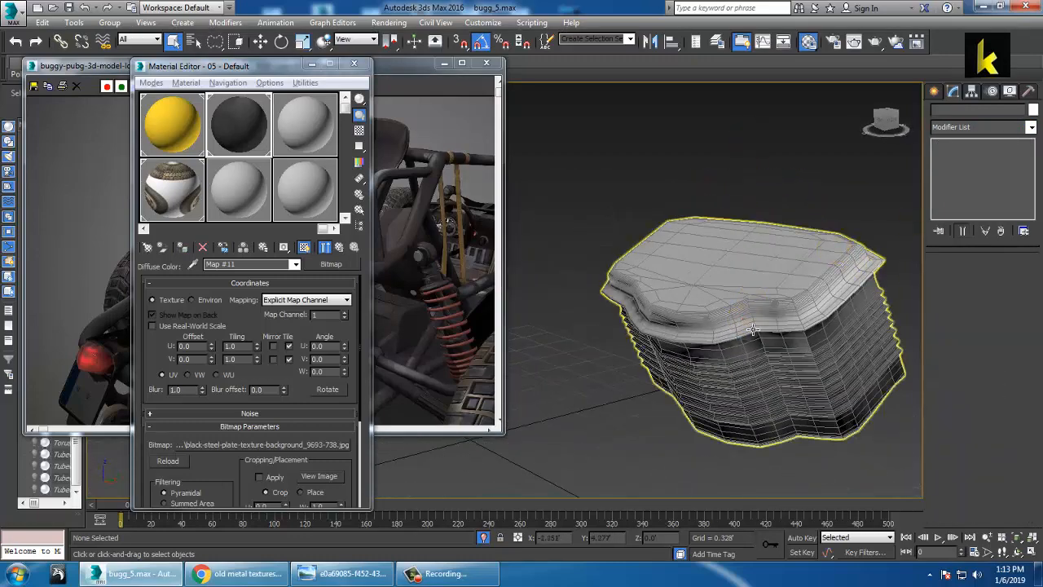
{"action": "left_click", "coordinate": [750, 299]}
{"action": "middle_click_drag", "start_coordinate": [750, 300], "coordinate": [737, 317], "text": "alt"}
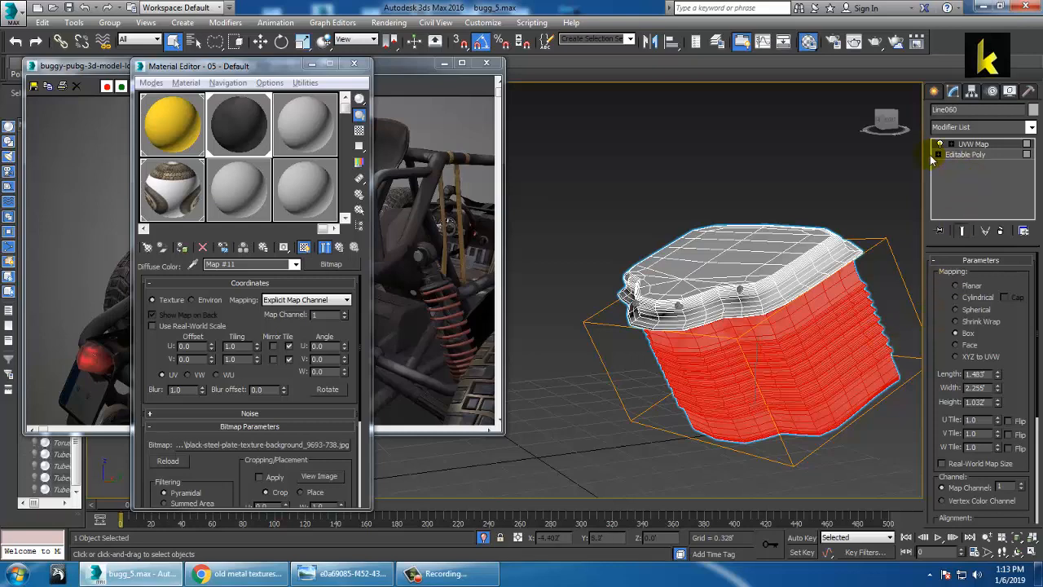
{"action": "right_click", "coordinate": [632, 318]}
{"action": "mouse_move", "coordinate": [696, 450]}
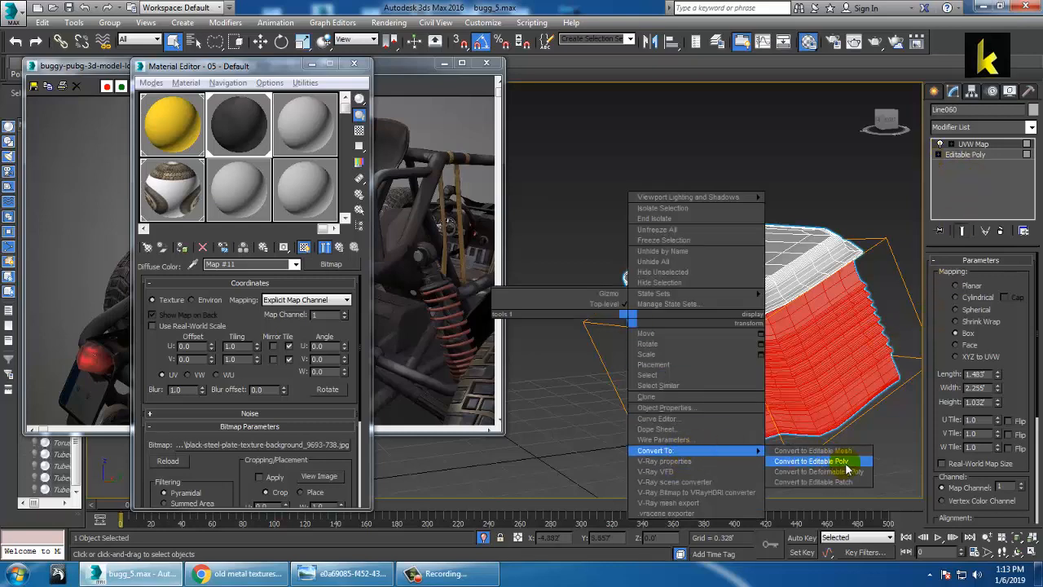
{"action": "left_click", "coordinate": [815, 461]}
Select the top cap polygons of the engine part and assign the black steel material to them
{"action": "left_click", "coordinate": [994, 288]}
{"action": "middle_click_drag", "start_coordinate": [799, 332], "coordinate": [769, 320], "text": "alt"}
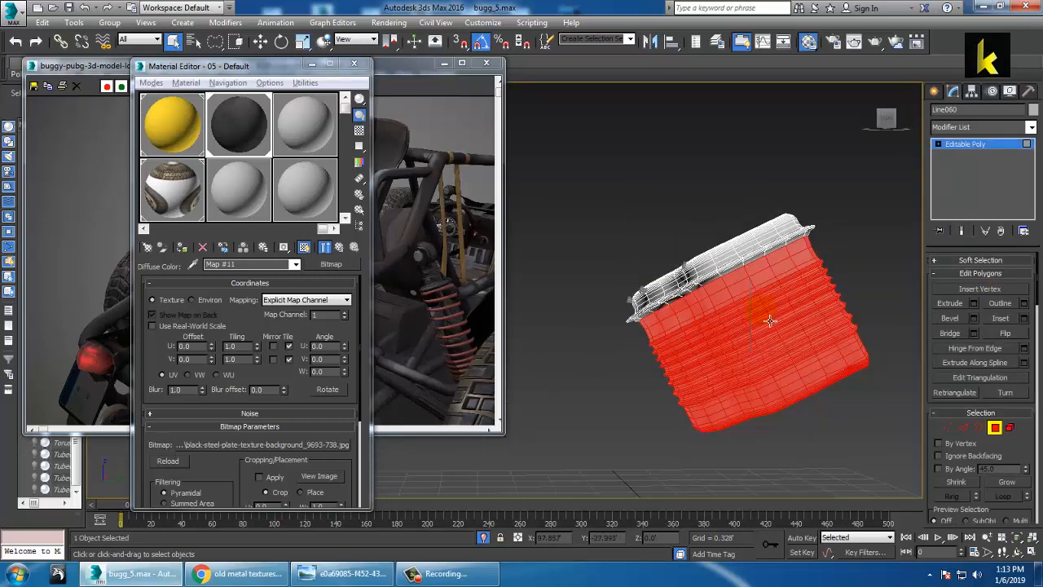
{"action": "left_click", "coordinate": [760, 311]}
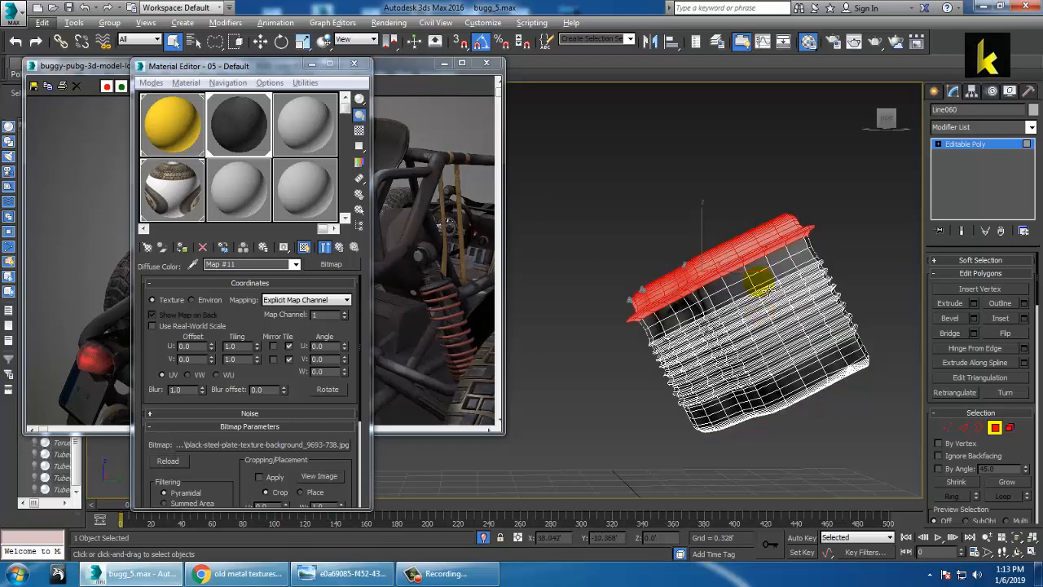
{"action": "left_click", "coordinate": [740, 290]}
{"action": "middle_click_drag", "start_coordinate": [748, 304], "coordinate": [774, 281], "text": "alt"}
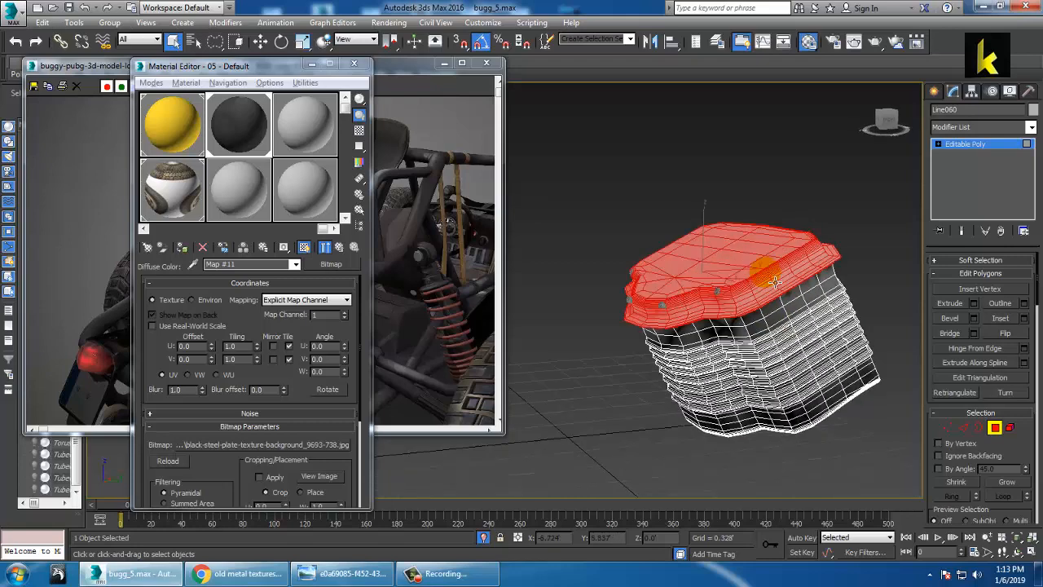
{"action": "left_click", "coordinate": [181, 248]}
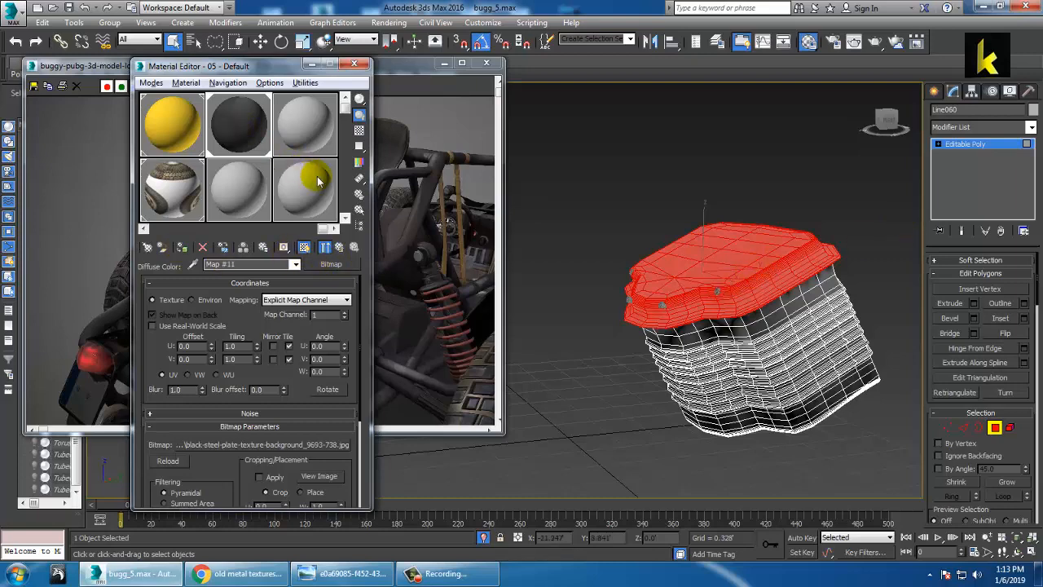
Map the top cap with a UVW Map modifier set to Box
{"action": "left_click", "coordinate": [1030, 127]}
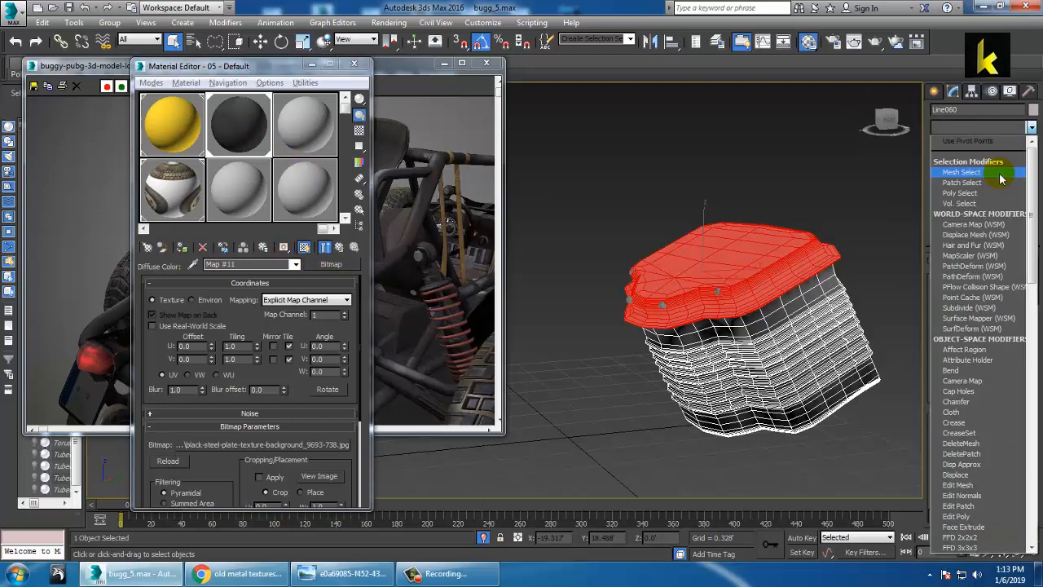
{"action": "scroll", "coordinate": [969, 424], "scroll_direction": "down", "scroll_amount": 15}
{"action": "left_click", "coordinate": [959, 433]}
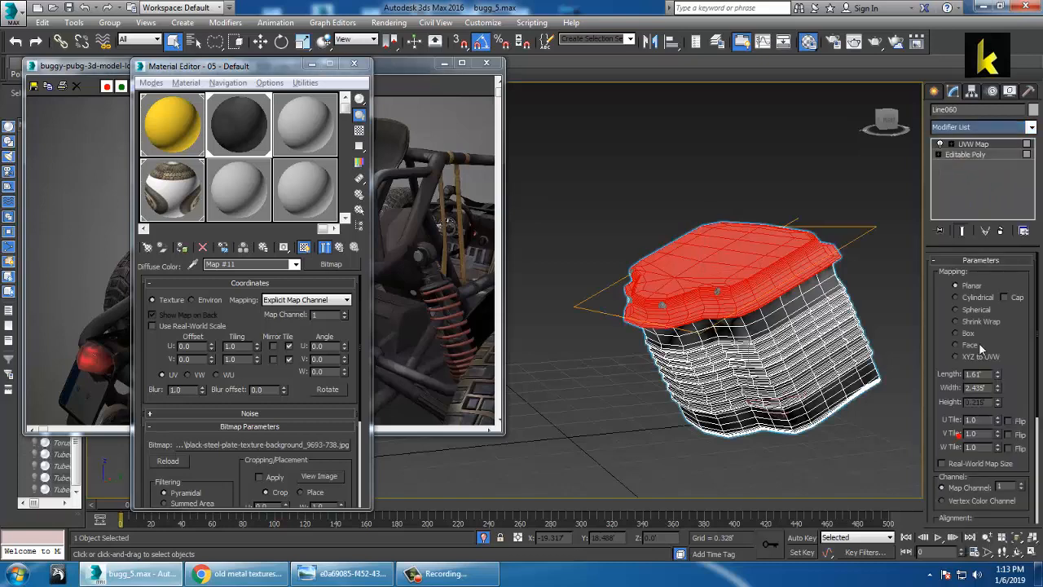
{"action": "left_click", "coordinate": [958, 333]}
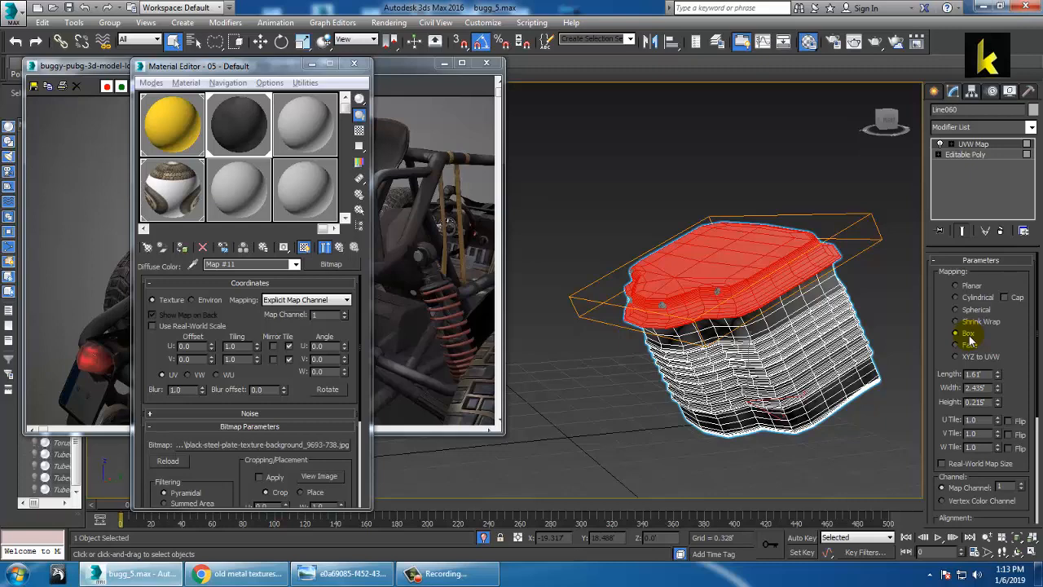
{"action": "middle_click_drag", "start_coordinate": [764, 194], "coordinate": [815, 220], "text": "alt"}
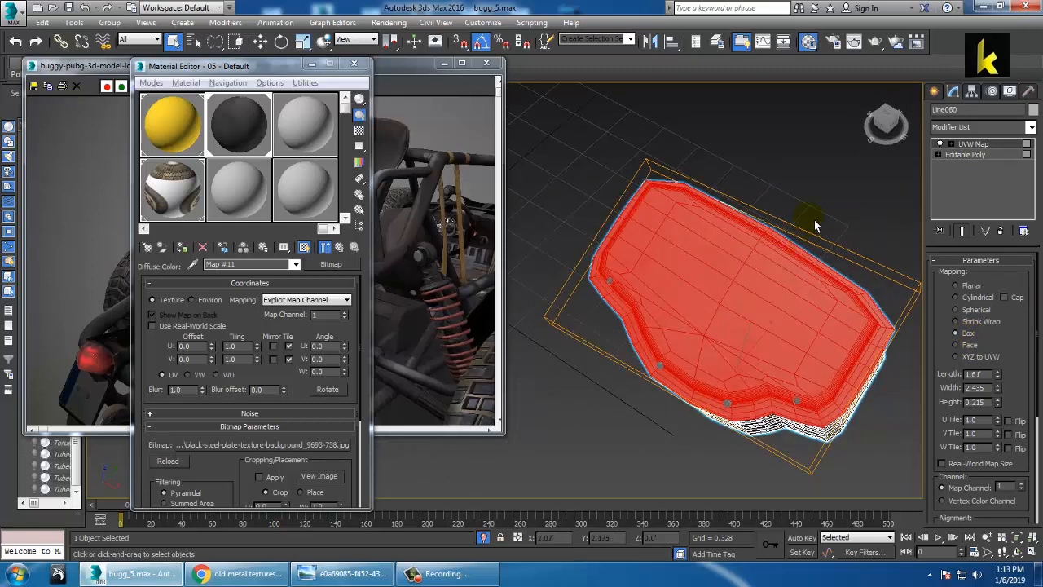
End isolation to bring back the whole buggy
{"action": "right_click", "coordinate": [759, 147]}
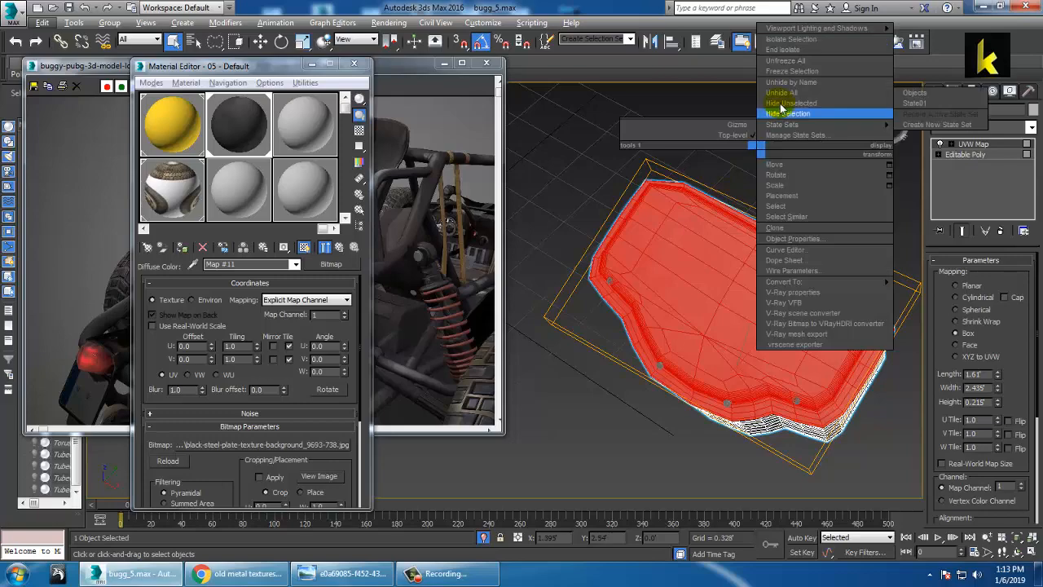
{"action": "left_click", "coordinate": [783, 50]}
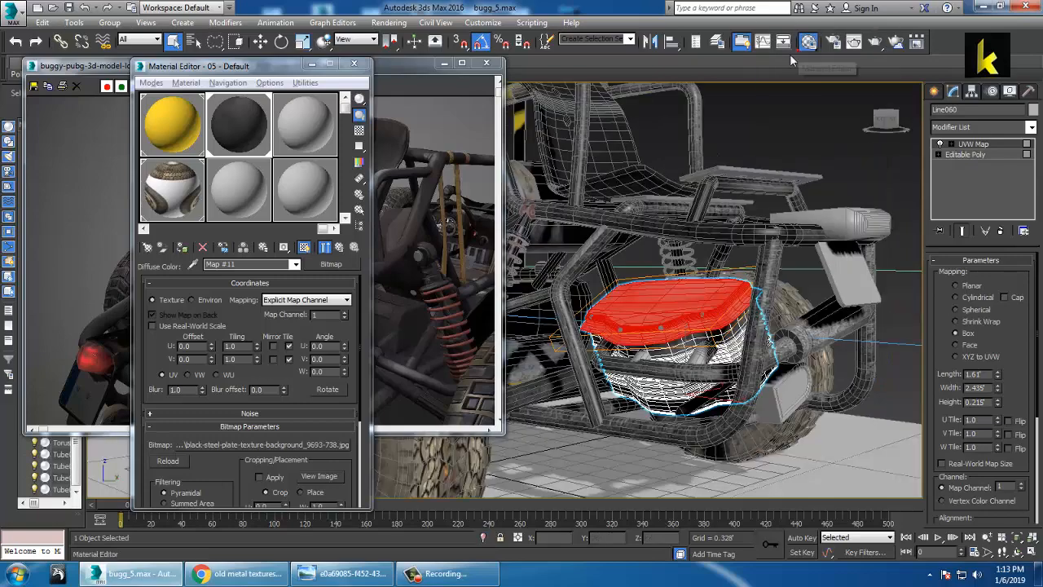
{"action": "left_click", "coordinate": [838, 181]}
{"action": "middle_click_drag", "start_coordinate": [838, 180], "coordinate": [669, 252], "text": "alt"}
{"action": "scroll", "coordinate": [779, 289], "scroll_direction": "up", "scroll_amount": 2}
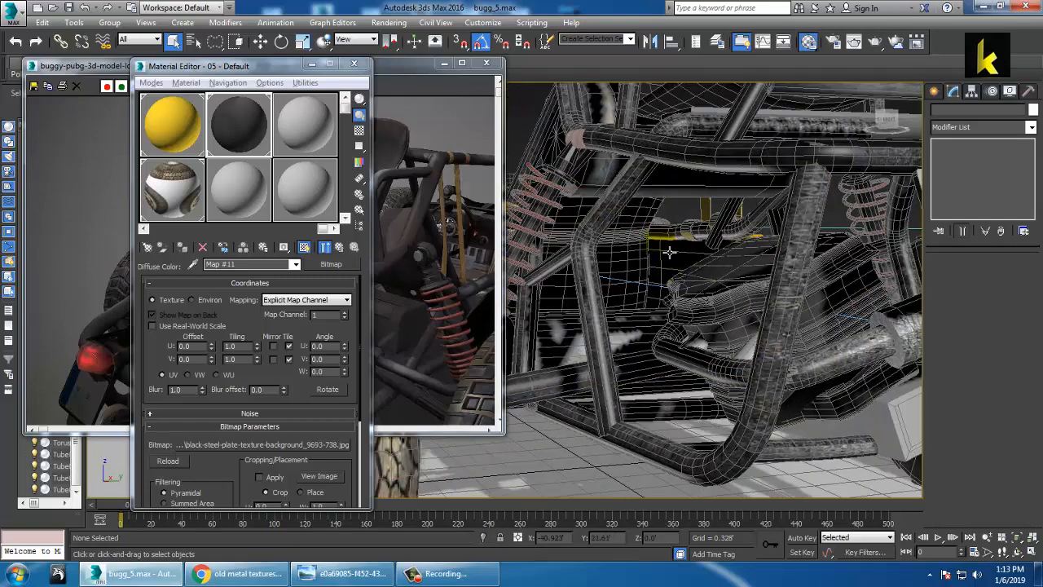
Select two engine pipe shapes and assign the black steel material to them, shown in the viewport
{"action": "left_click", "coordinate": [745, 353]}
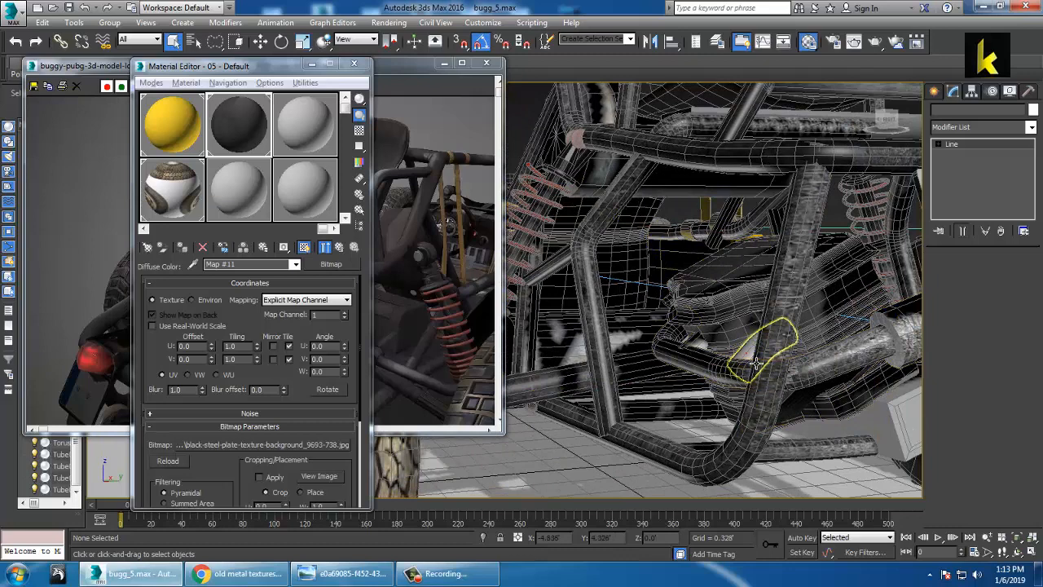
{"action": "left_click", "coordinate": [706, 356], "text": "ctrl"}
{"action": "left_click", "coordinate": [697, 345], "text": "ctrl"}
{"action": "left_click", "coordinate": [710, 368], "text": "ctrl"}
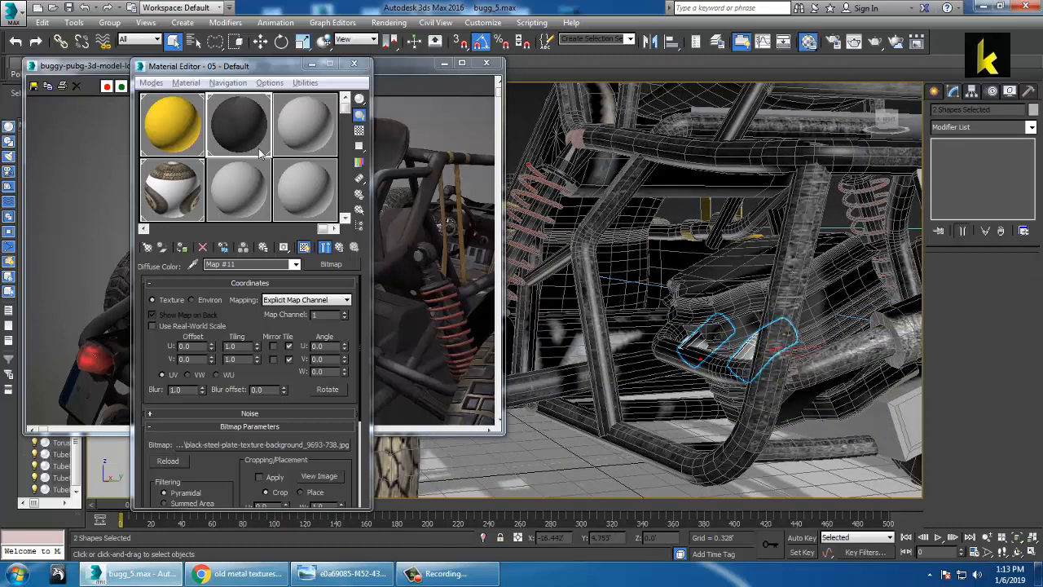
{"action": "left_click_drag", "start_coordinate": [321, 230], "coordinate": [112, 194]}
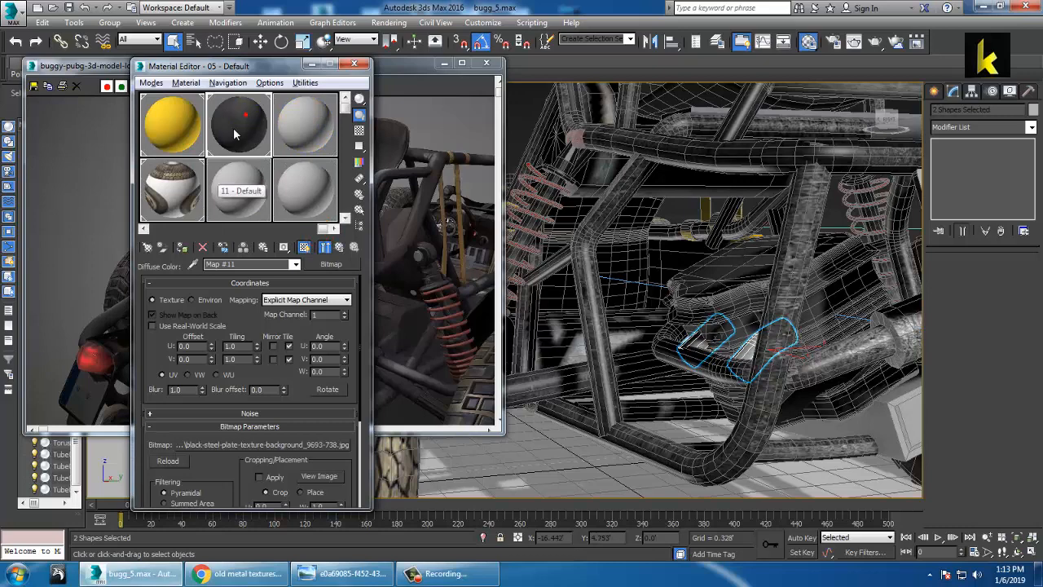
{"action": "left_click", "coordinate": [182, 248]}
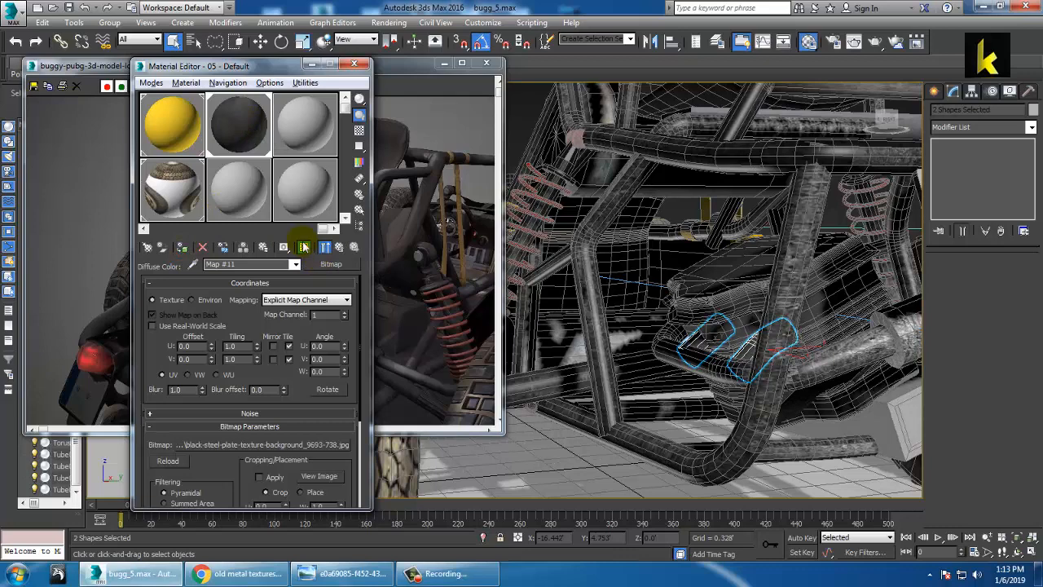
{"action": "left_click", "coordinate": [303, 247]}
{"action": "left_click", "coordinate": [303, 247]}
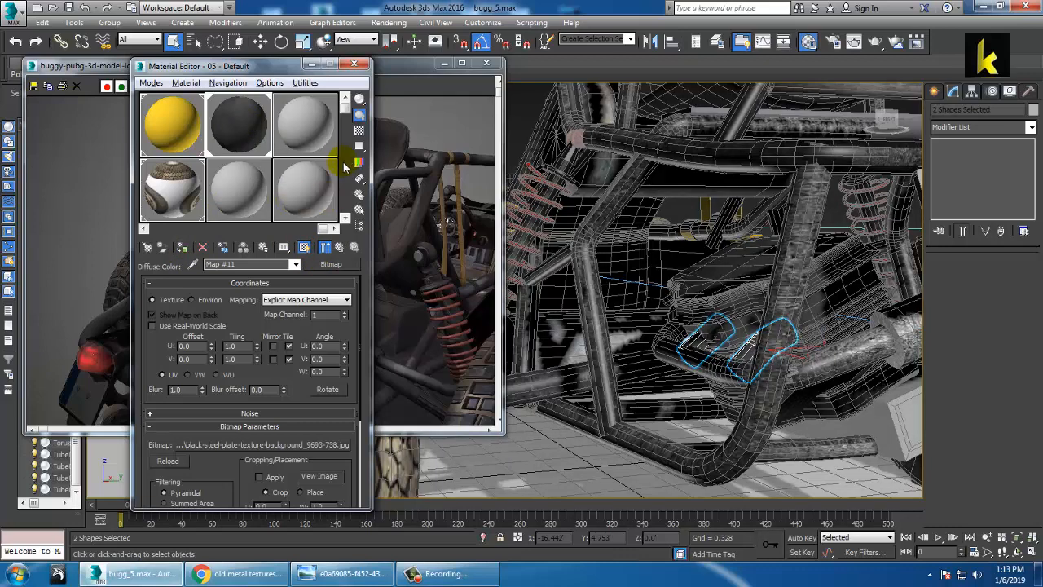
Browse the material sample slots and inspect the rod texture material with an engine pipe shape selected
{"action": "left_click", "coordinate": [344, 218]}
{"action": "left_click", "coordinate": [345, 218]}
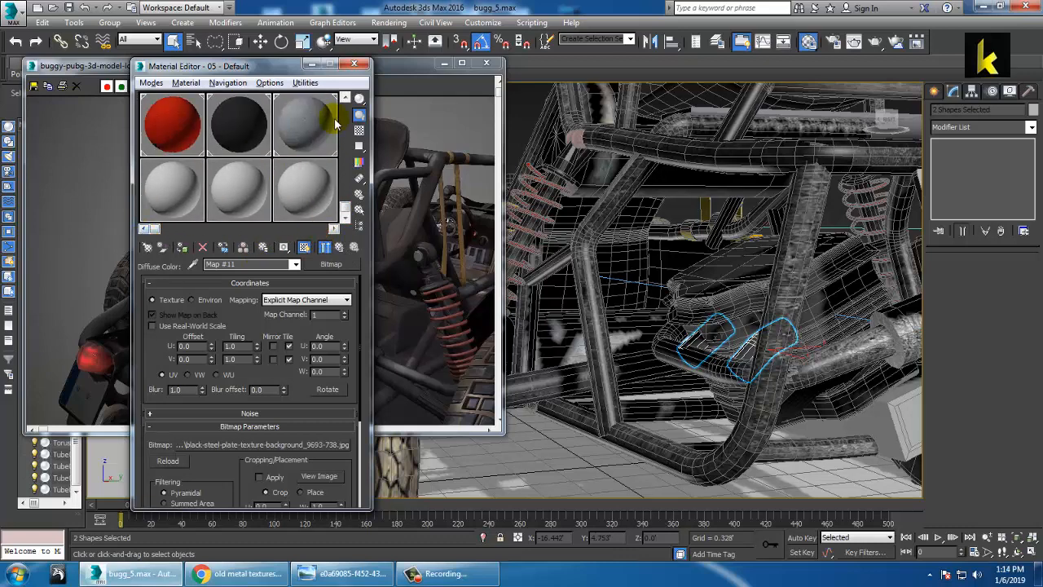
{"action": "left_click_drag", "start_coordinate": [345, 203], "coordinate": [357, 113]}
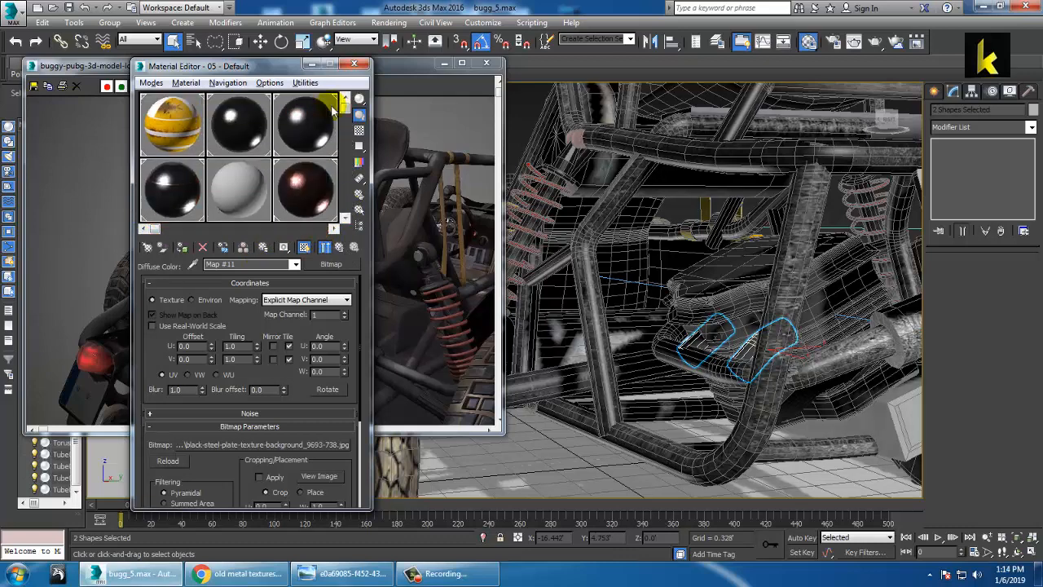
{"action": "left_click", "coordinate": [704, 347]}
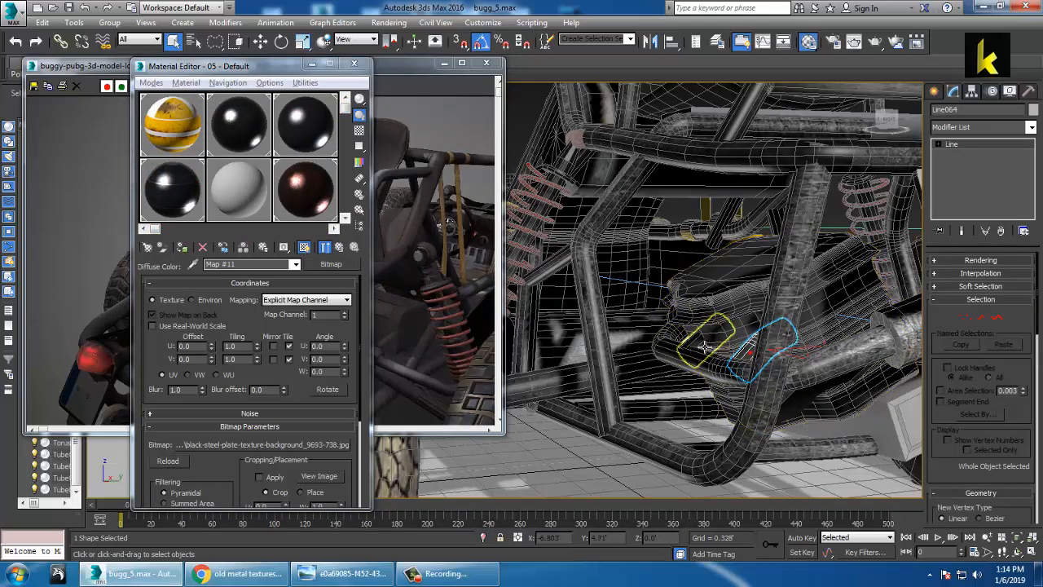
{"action": "left_click", "coordinate": [705, 346], "text": "ctrl"}
{"action": "left_click", "coordinate": [259, 139]}
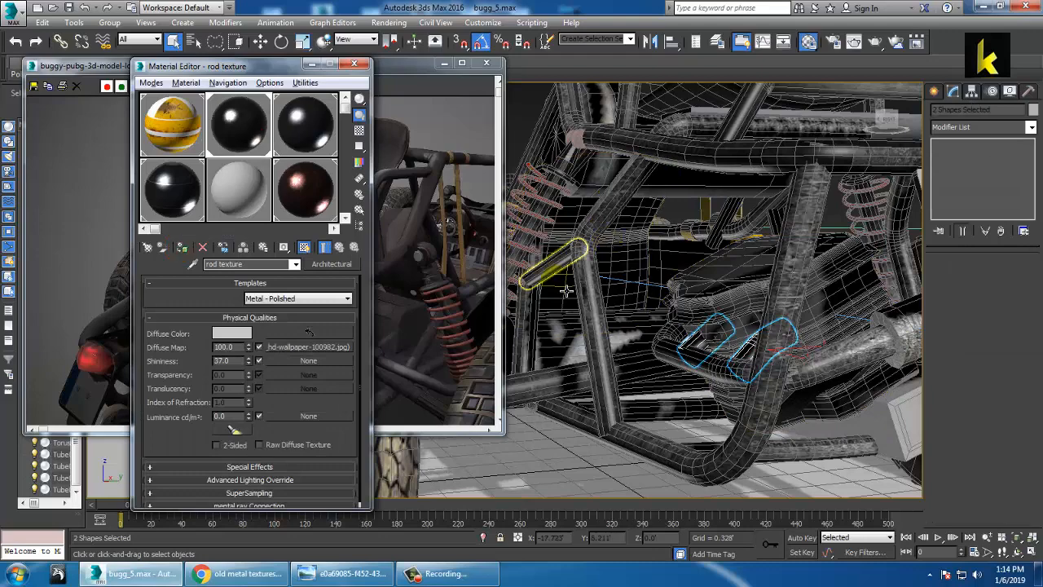
Select the muffler and assign it a new material named old metal
{"action": "scroll", "coordinate": [689, 234], "scroll_direction": "down", "scroll_amount": 3}
{"action": "middle_click_drag", "start_coordinate": [689, 234], "coordinate": [782, 328], "text": "alt"}
{"action": "left_click", "coordinate": [782, 328]}
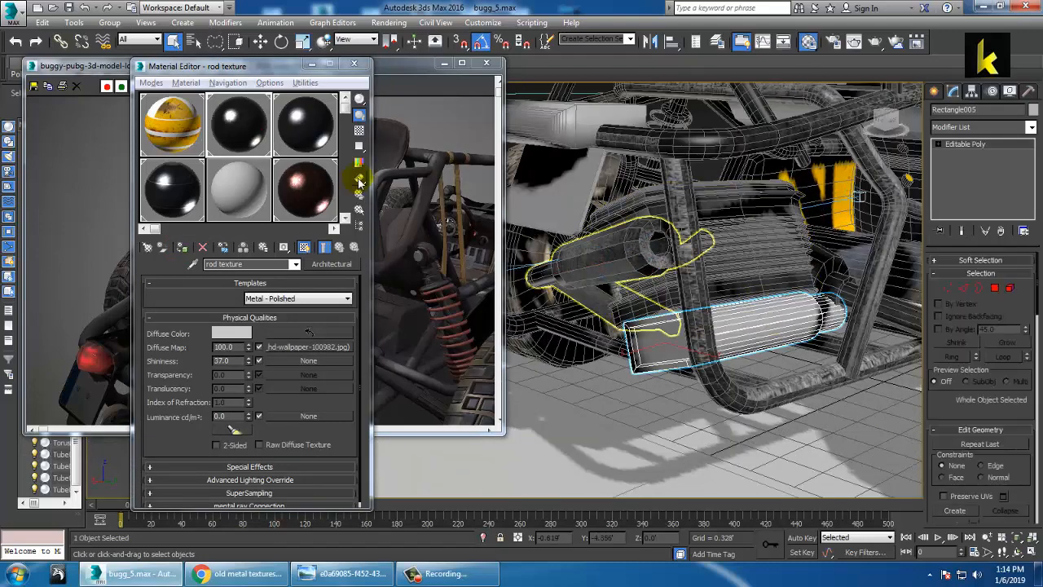
{"action": "left_click_drag", "start_coordinate": [346, 104], "coordinate": [345, 213]}
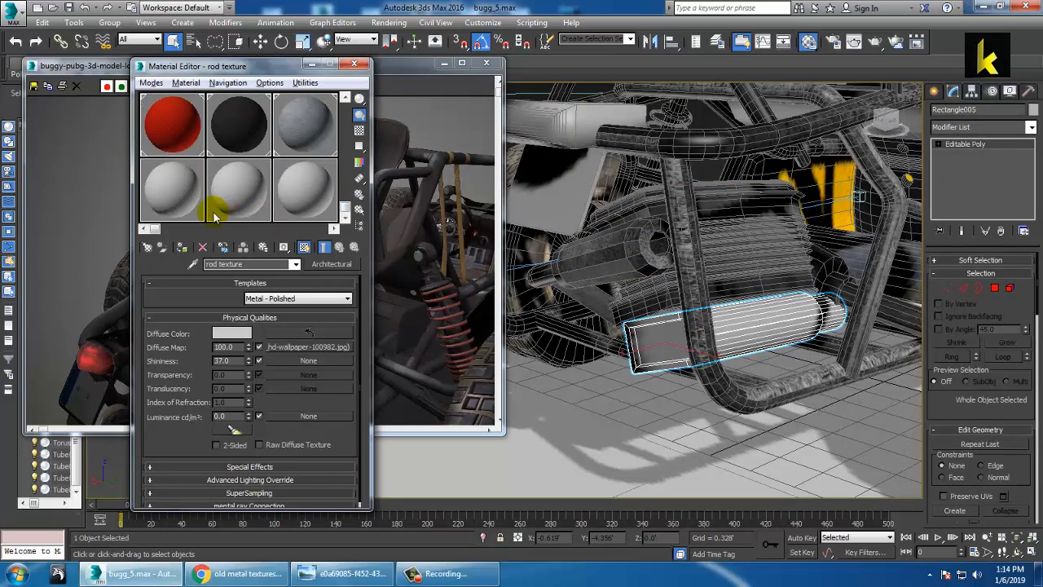
{"action": "left_click", "coordinate": [305, 120]}
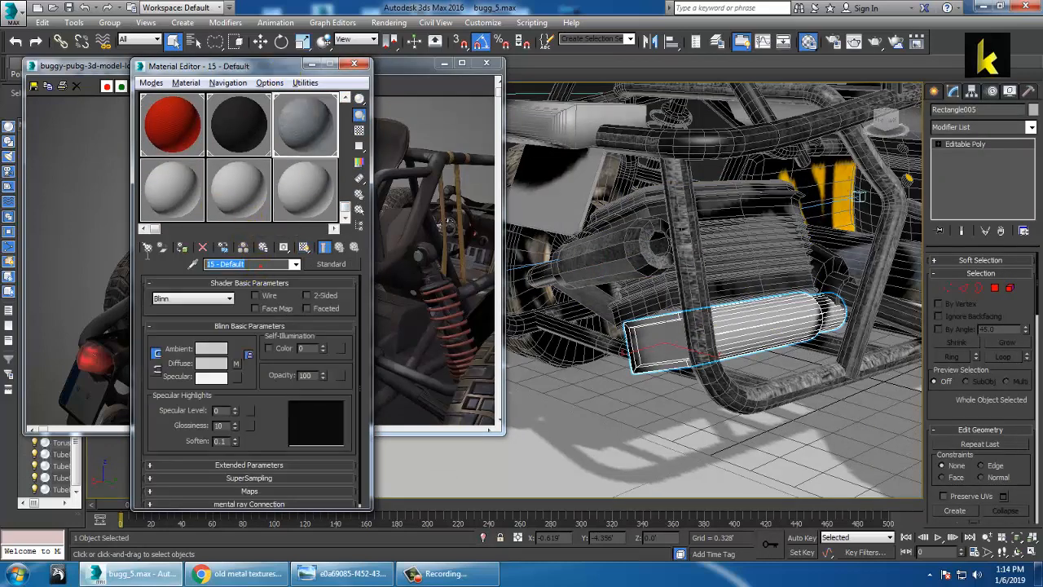
{"action": "type", "text": "old metal"}
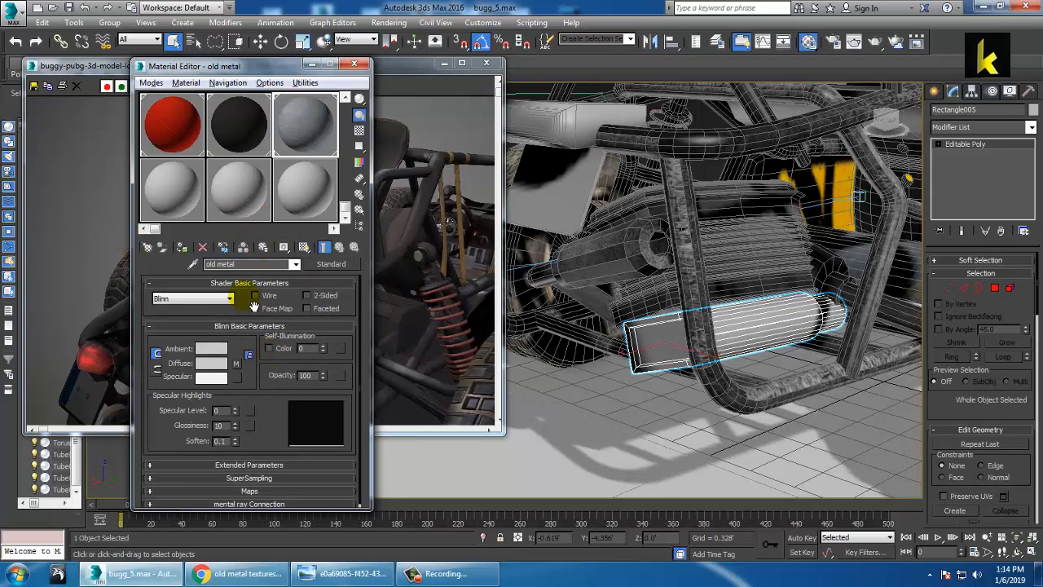
{"action": "left_click", "coordinate": [184, 248]}
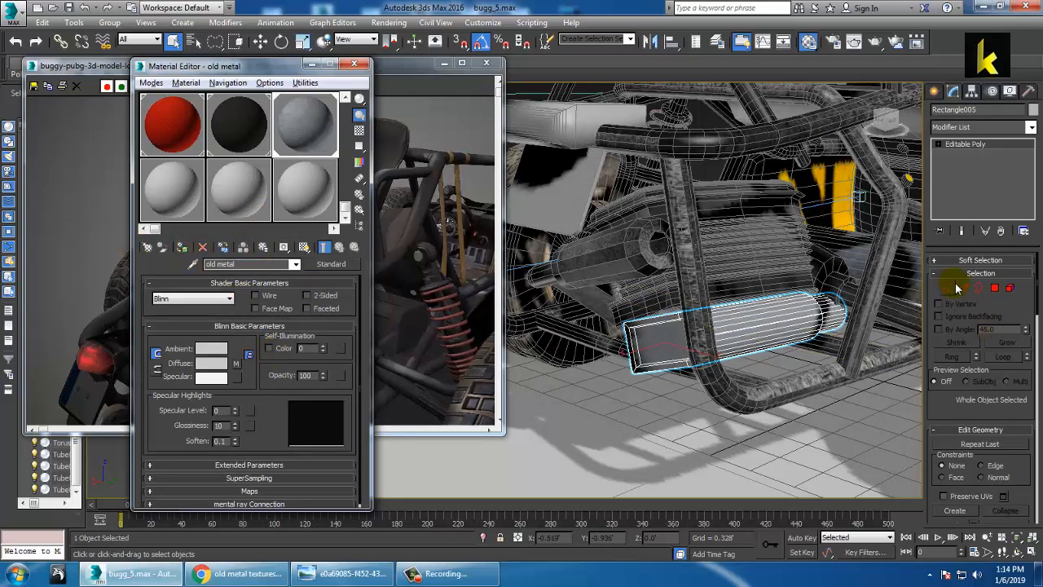
Add a UVW Map modifier to the muffler and set its mapping to Box
{"action": "left_click", "coordinate": [1031, 127]}
{"action": "scroll", "coordinate": [977, 326], "scroll_direction": "down", "scroll_amount": 10}
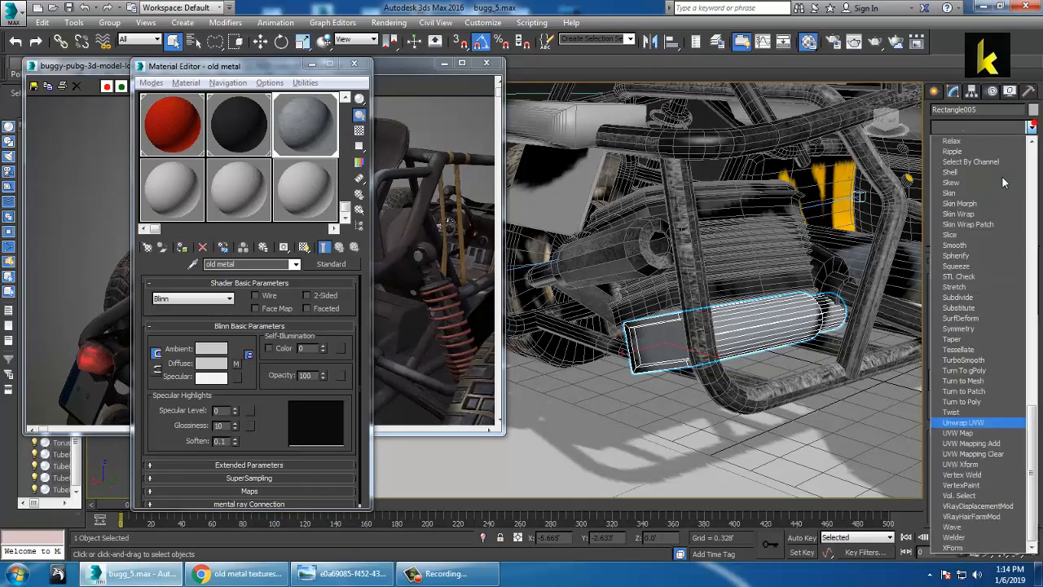
{"action": "left_click", "coordinate": [973, 434]}
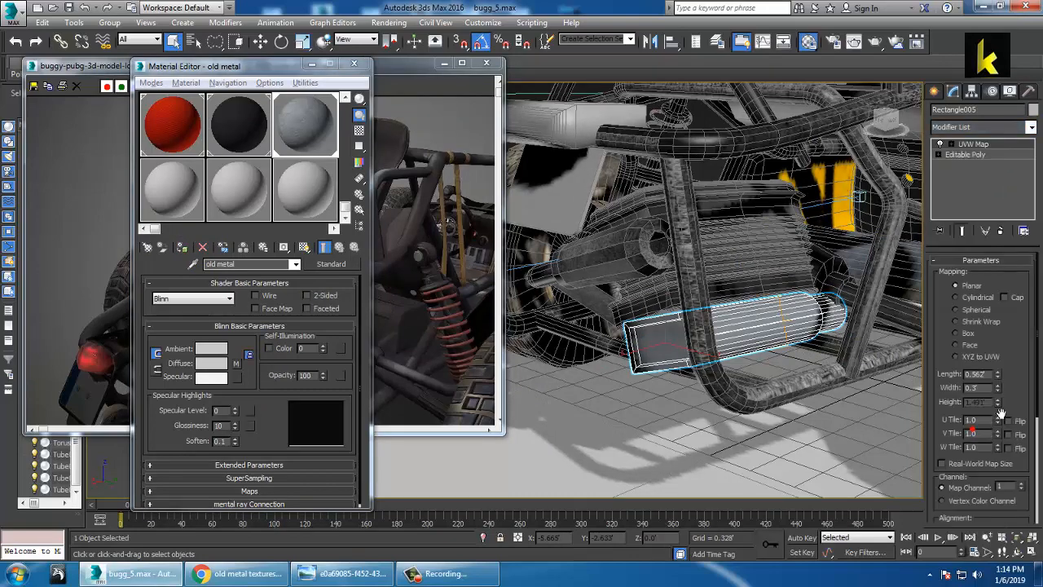
{"action": "left_click", "coordinate": [956, 333]}
Select the rear light box and pick the polygons on its end face
{"action": "middle_click_drag", "start_coordinate": [863, 326], "coordinate": [823, 262], "text": "alt"}
{"action": "left_click", "coordinate": [790, 236]}
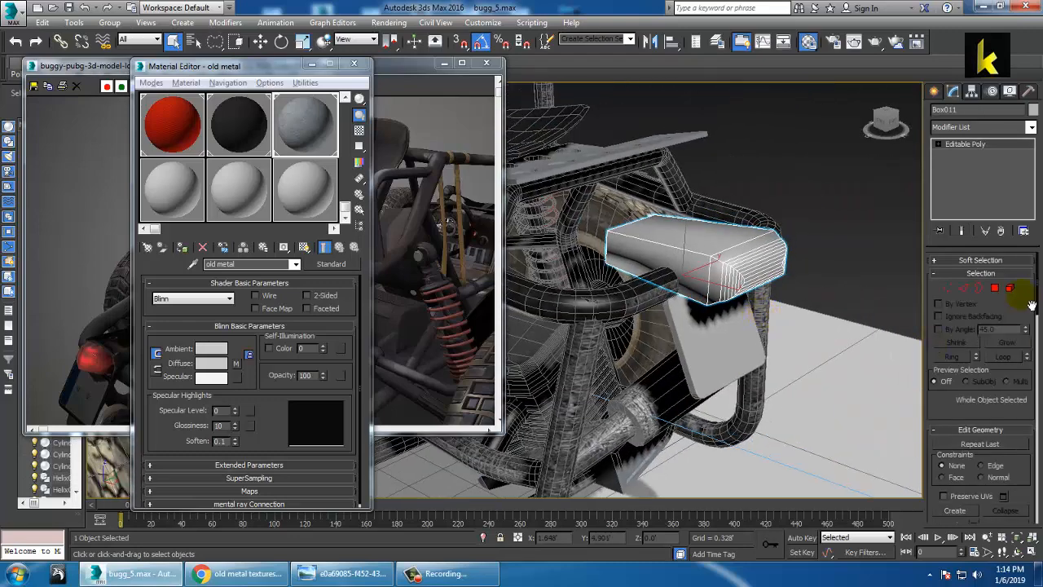
{"action": "left_click", "coordinate": [979, 288]}
{"action": "left_click", "coordinate": [996, 290]}
{"action": "middle_click_drag", "start_coordinate": [922, 254], "coordinate": [749, 242], "text": "alt"}
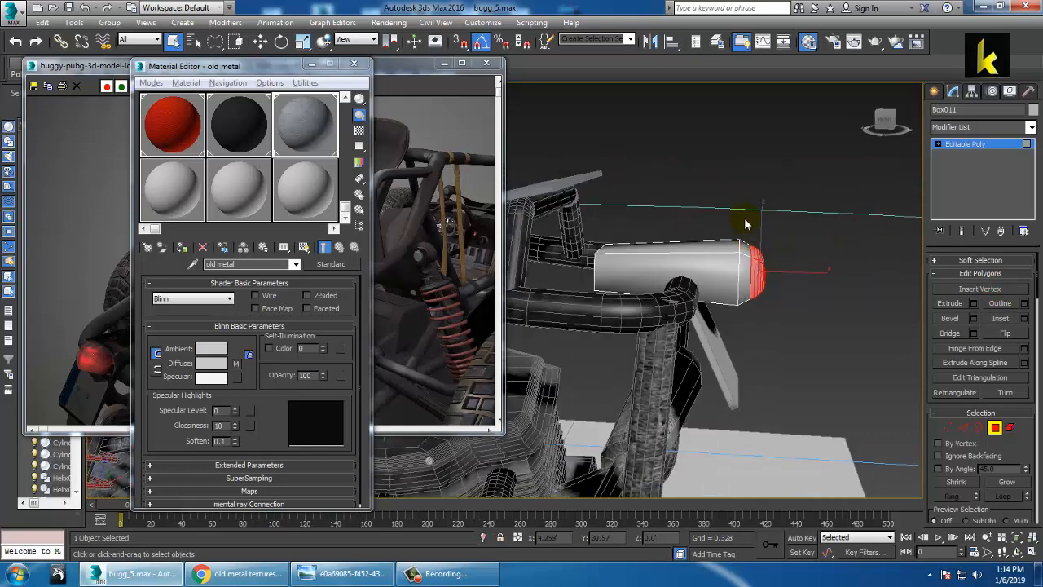
{"action": "left_click_drag", "start_coordinate": [800, 326], "coordinate": [770, 210]}
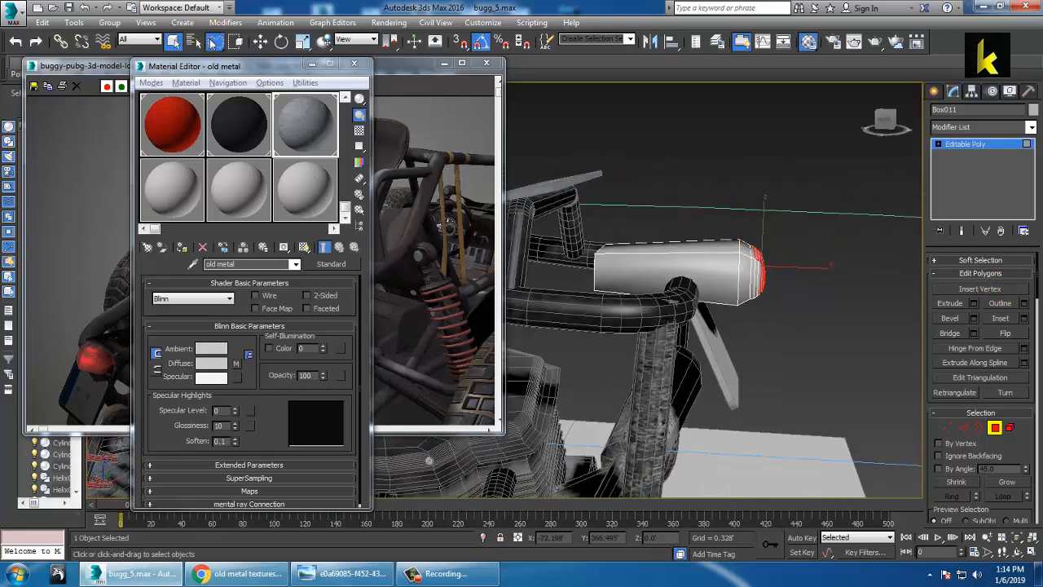
{"action": "left_click_drag", "start_coordinate": [214, 42], "coordinate": [210, 39]}
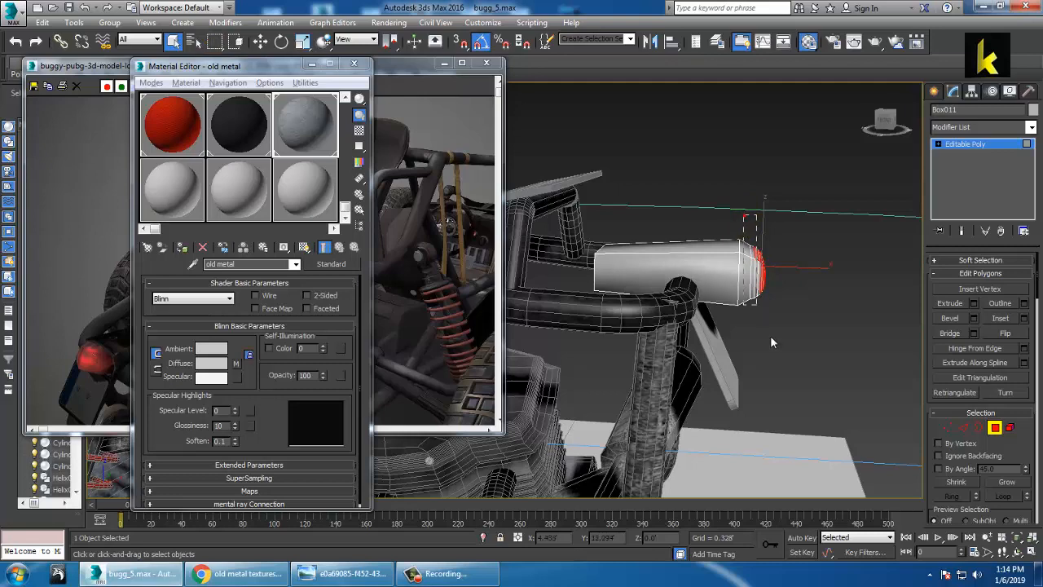
{"action": "middle_click_drag", "start_coordinate": [793, 286], "coordinate": [694, 293], "text": "alt"}
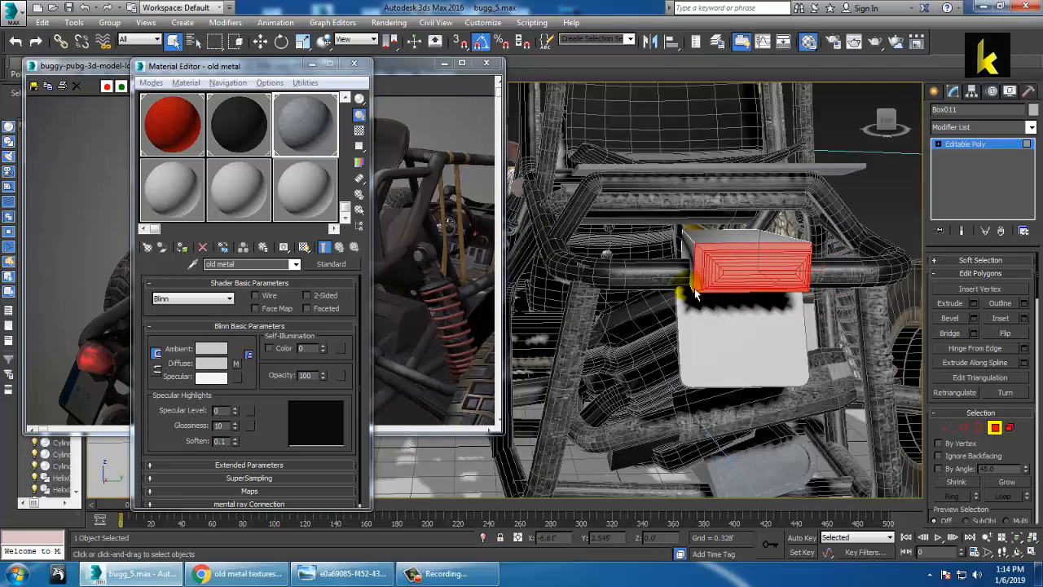
Enable self-illumination on a fresh material and set its colour to red 230, 0, 0
{"action": "left_click", "coordinate": [167, 184]}
{"action": "left_click", "coordinate": [274, 350]}
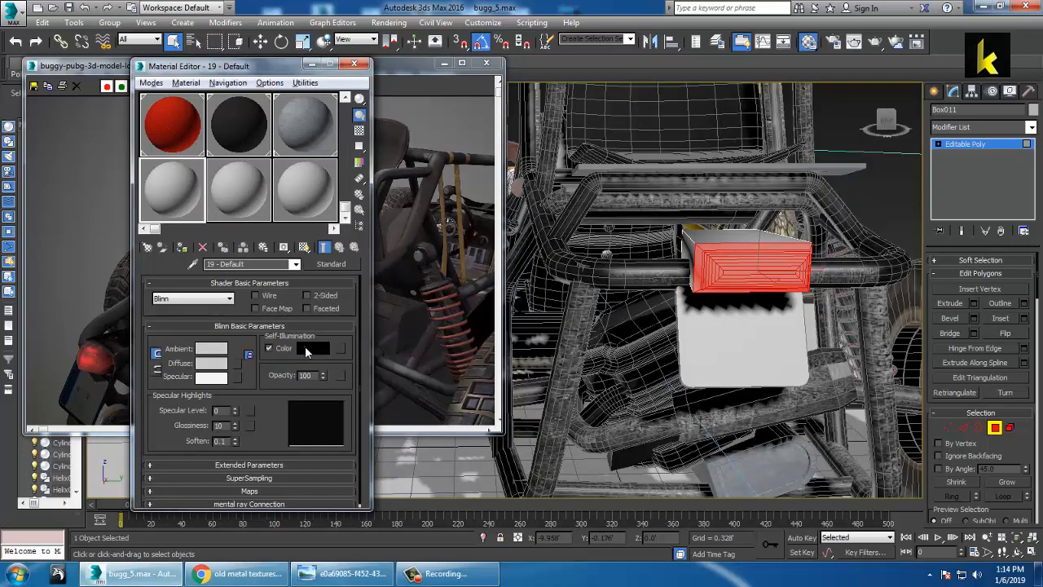
{"action": "left_click", "coordinate": [305, 345]}
{"action": "left_click_drag", "start_coordinate": [361, 145], "coordinate": [363, 95]}
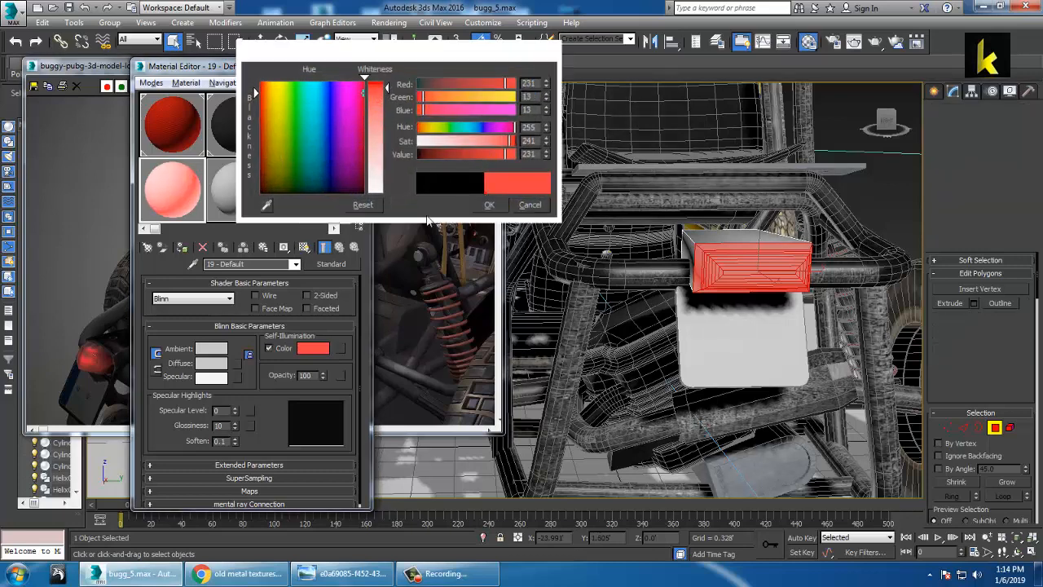
{"action": "left_click", "coordinate": [486, 195]}
{"action": "mouse_move", "coordinate": [642, 376]}
{"action": "middle_mouse_down", "text": "alt"}
{"action": "mouse_move", "coordinate": [703, 326]}
{"action": "mouse_move", "coordinate": [769, 362]}
{"action": "middle_mouse_up", "text": "alt"}
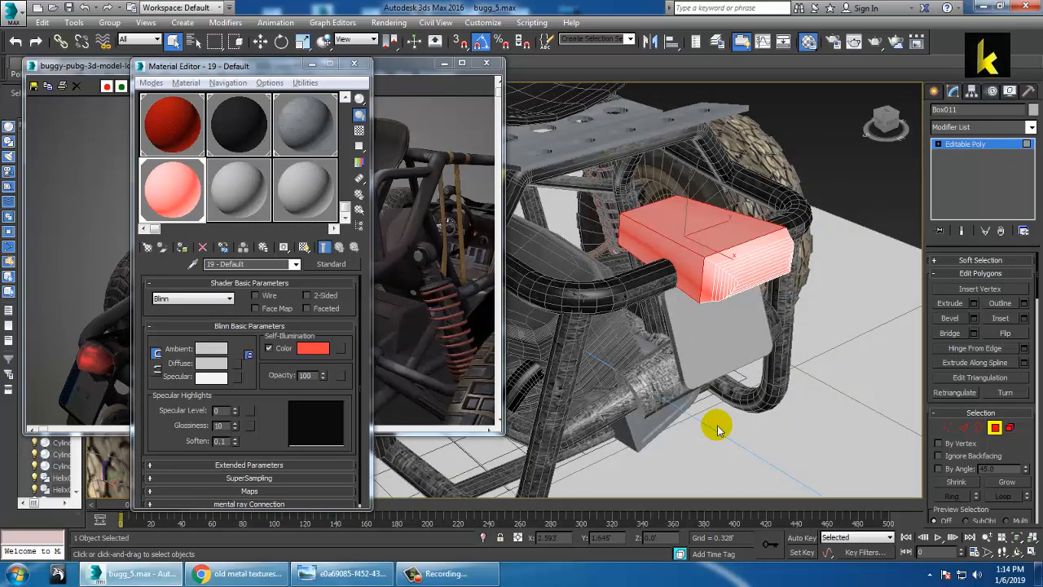
{"action": "left_click", "coordinate": [309, 349]}
{"action": "left_click_drag", "start_coordinate": [388, 103], "coordinate": [385, 84]}
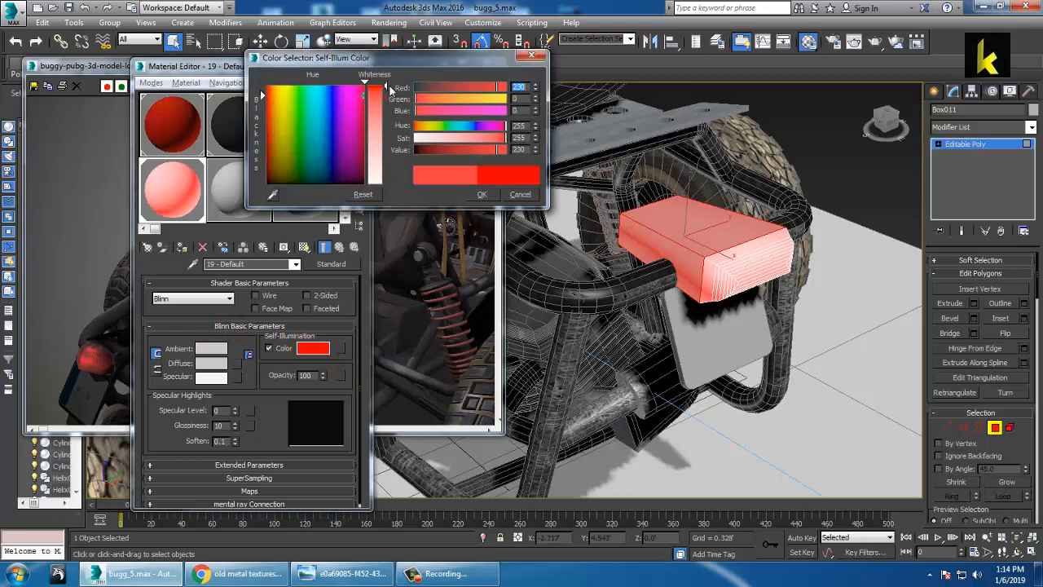
{"action": "left_click", "coordinate": [481, 196]}
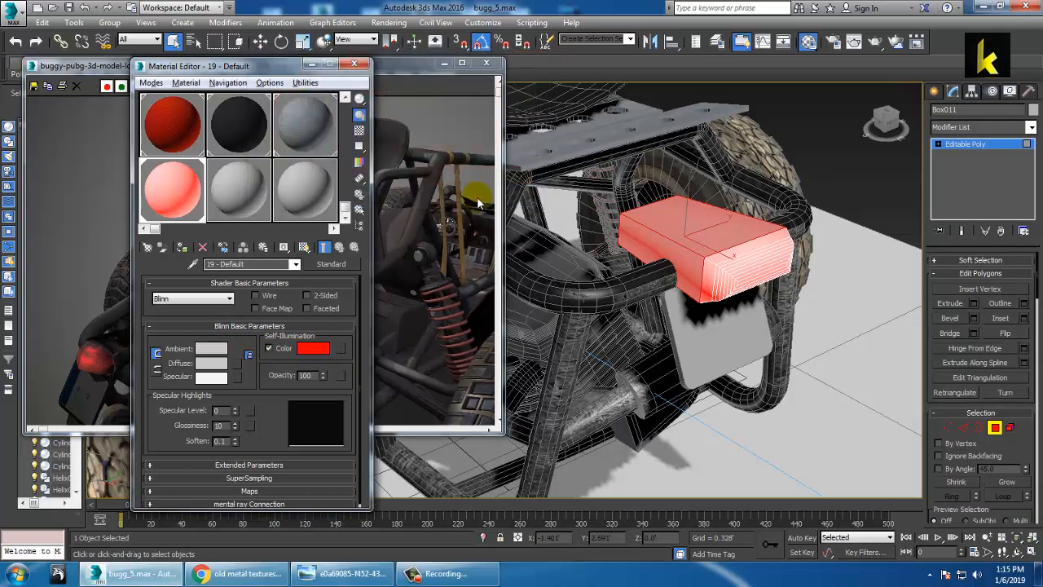
Set another material's diffuse colour to near black 2, 2, 2 and assign it to the light box
{"action": "left_click", "coordinate": [216, 190]}
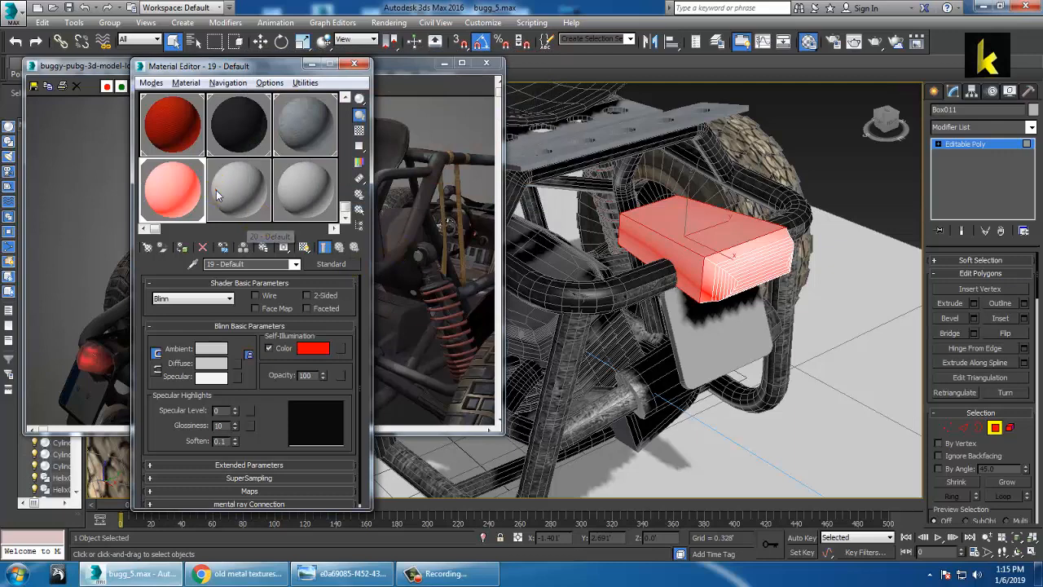
{"action": "left_click", "coordinate": [206, 365]}
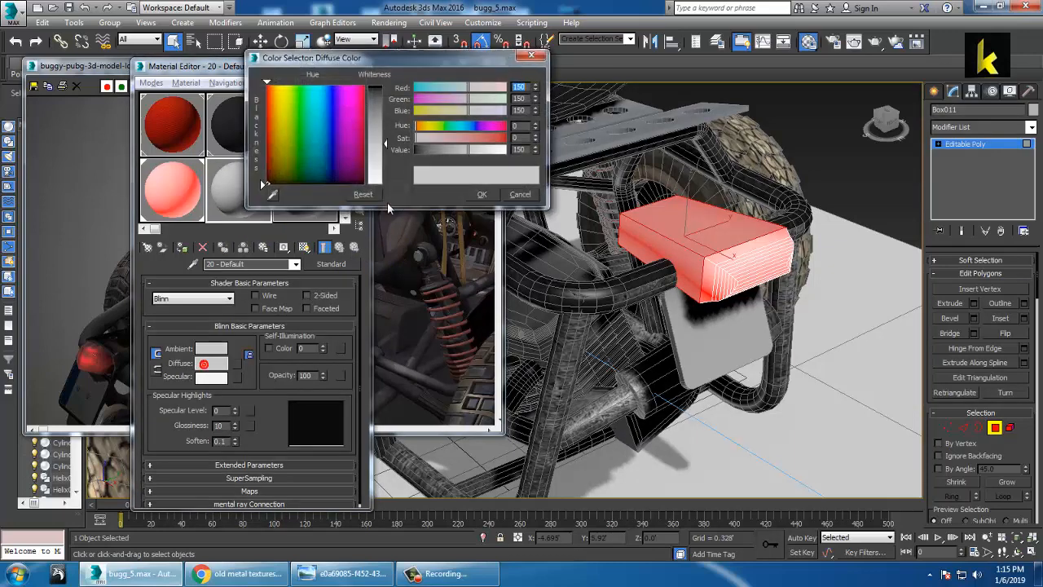
{"action": "left_click_drag", "start_coordinate": [370, 135], "coordinate": [375, 87]}
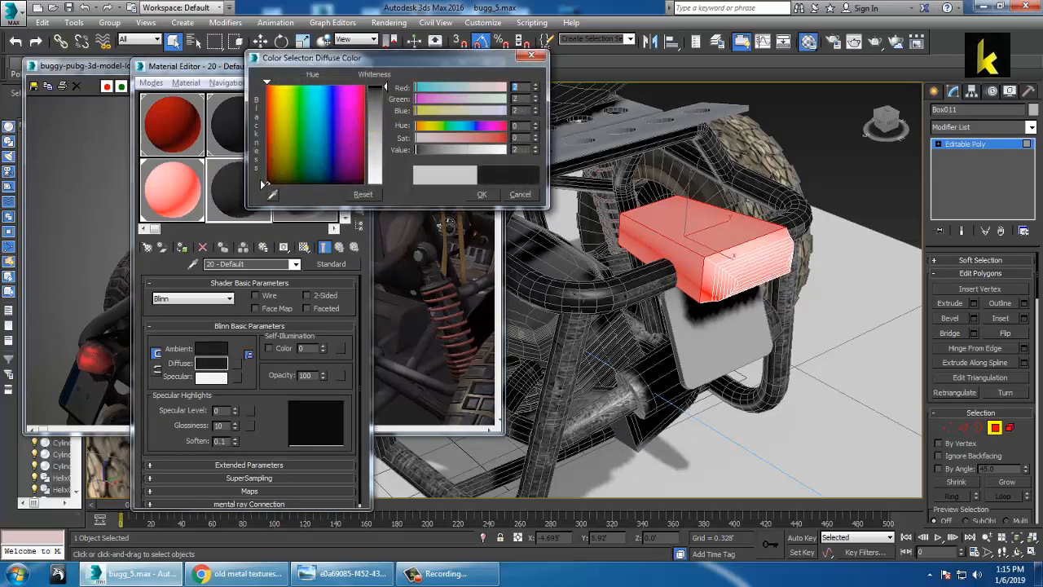
{"action": "left_click", "coordinate": [481, 193]}
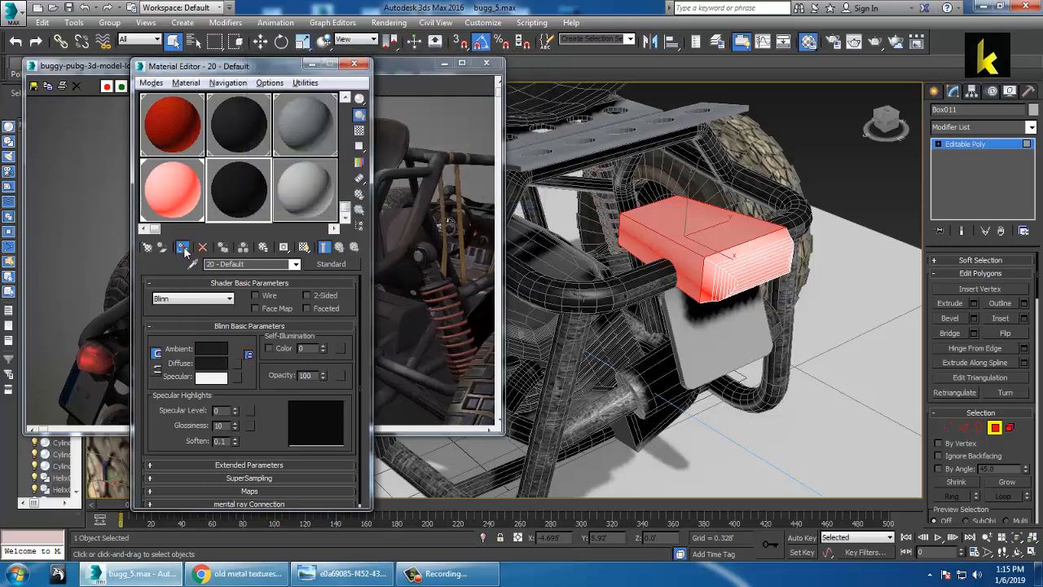
{"action": "left_click", "coordinate": [184, 248]}
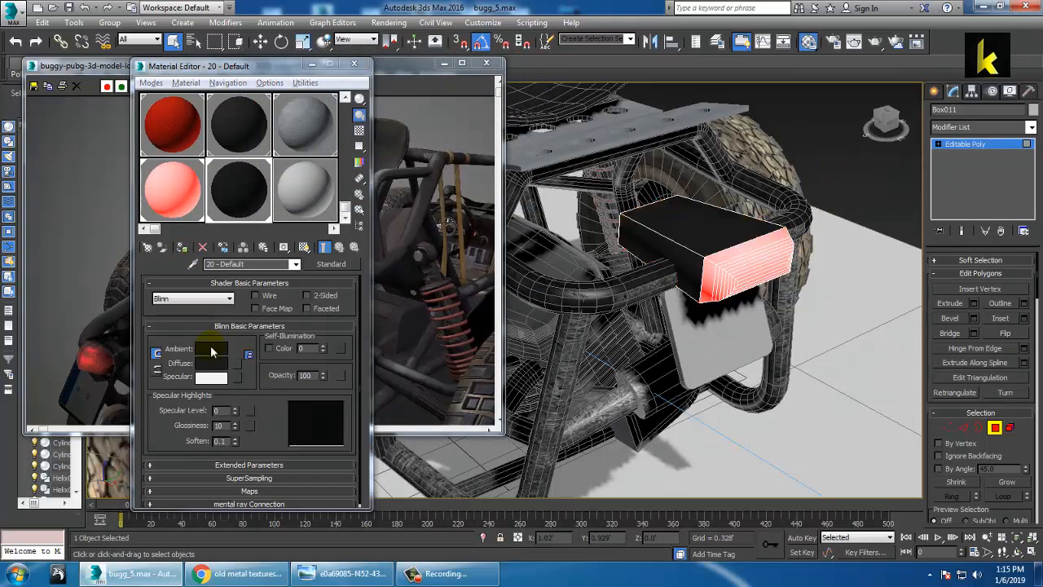
Recheck the red self-illumination colour and the dark diffuse colour of the two light materials
{"action": "left_click", "coordinate": [169, 203]}
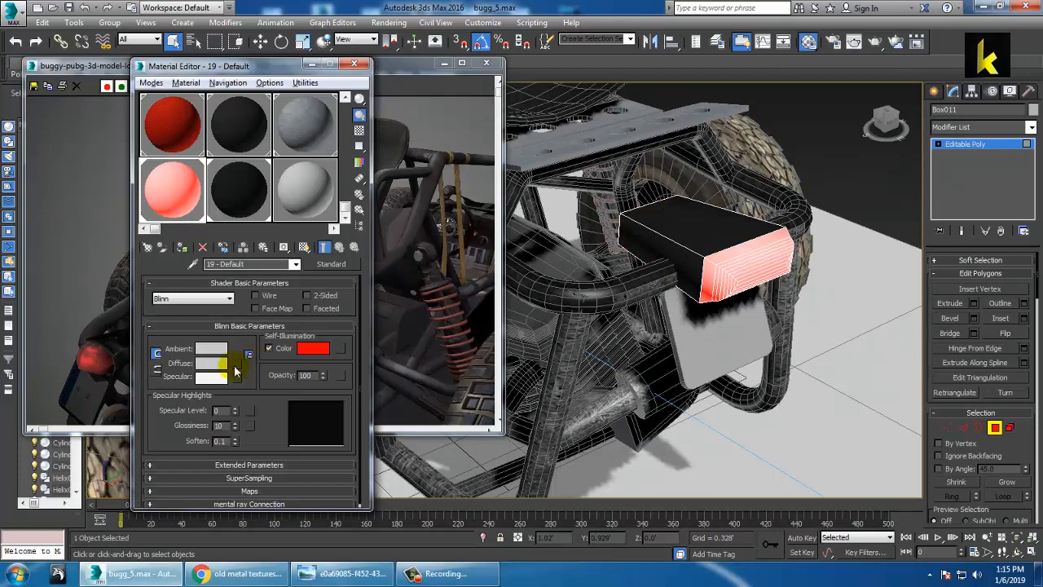
{"action": "left_click", "coordinate": [310, 359]}
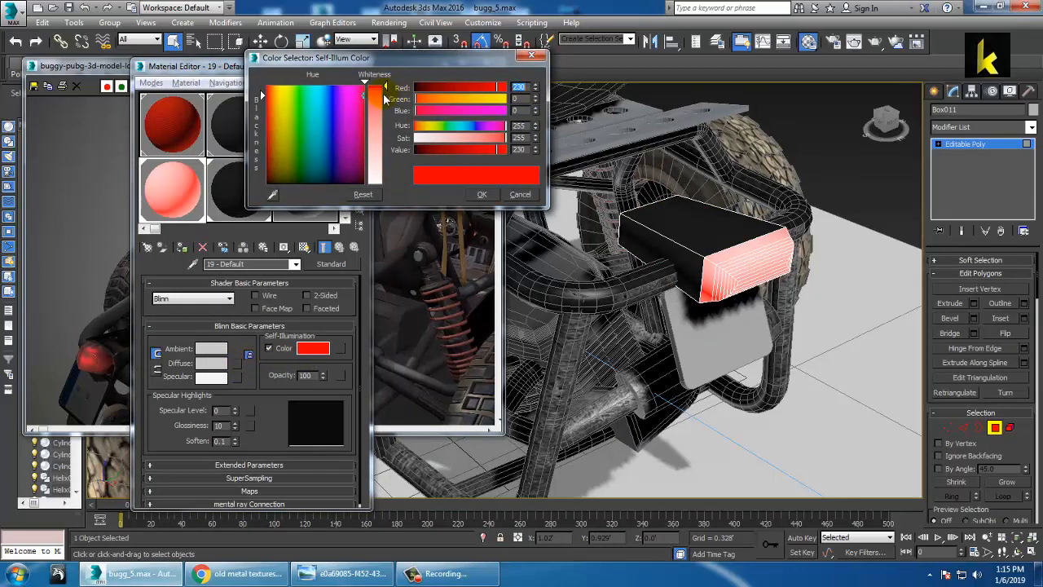
{"action": "mouse_move", "coordinate": [387, 99]}
{"action": "left_mouse_down"}
{"action": "mouse_move", "coordinate": [373, 151]}
{"action": "mouse_move", "coordinate": [373, 91]}
{"action": "left_mouse_up"}
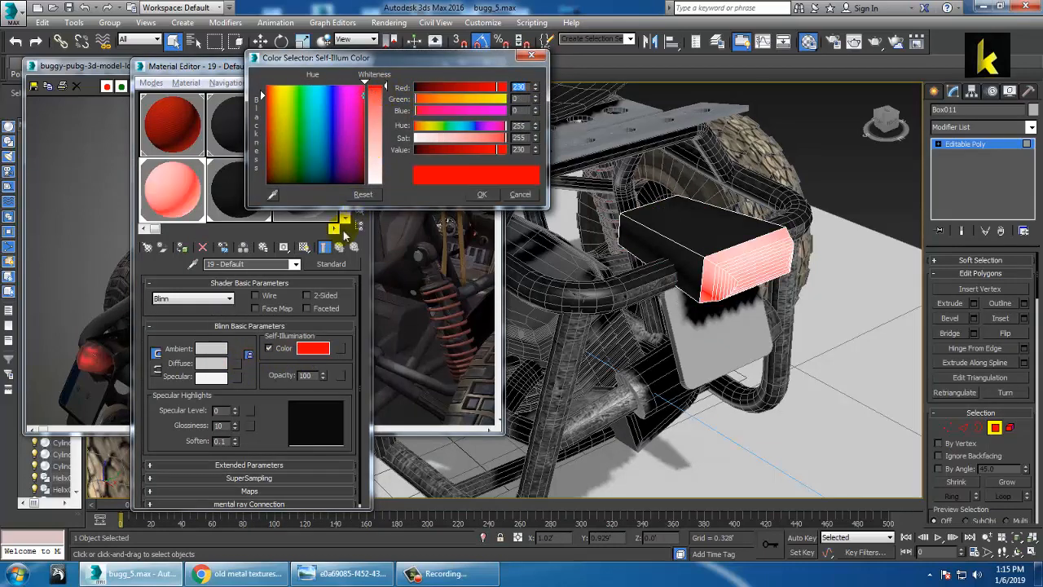
{"action": "left_click", "coordinate": [481, 194]}
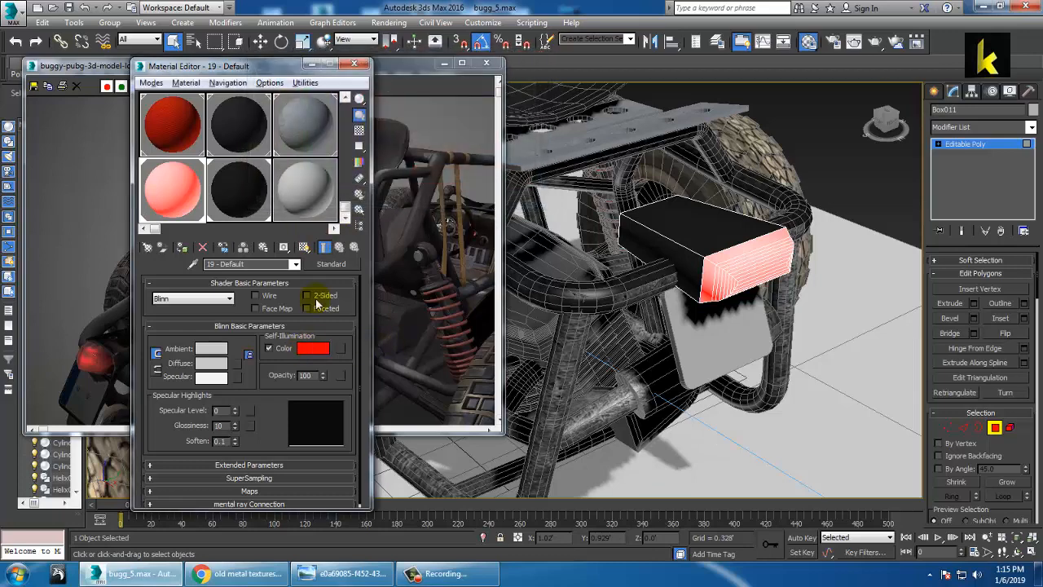
{"action": "left_click", "coordinate": [228, 199]}
{"action": "left_click", "coordinate": [211, 362]}
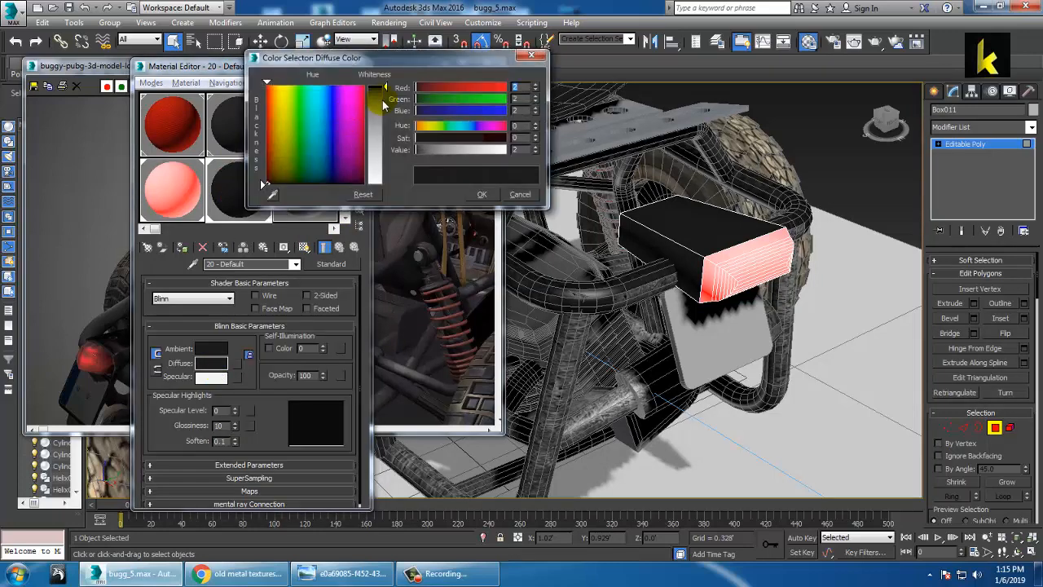
{"action": "left_click", "coordinate": [481, 195]}
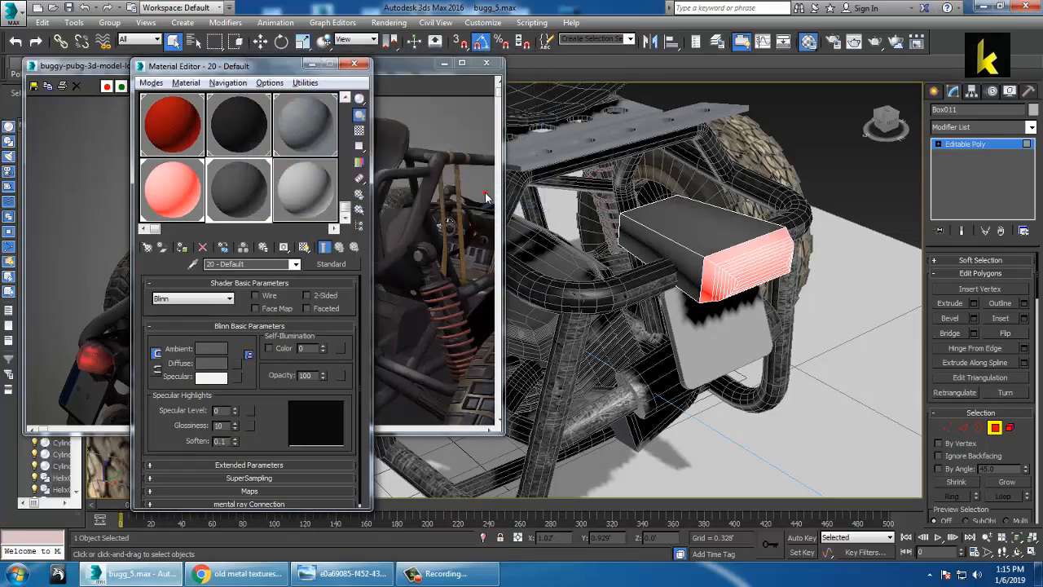
Select the two pedals inside the cockpit and assign the old metal material to them
{"action": "middle_click_drag", "start_coordinate": [834, 119], "coordinate": [829, 297], "text": "alt"}
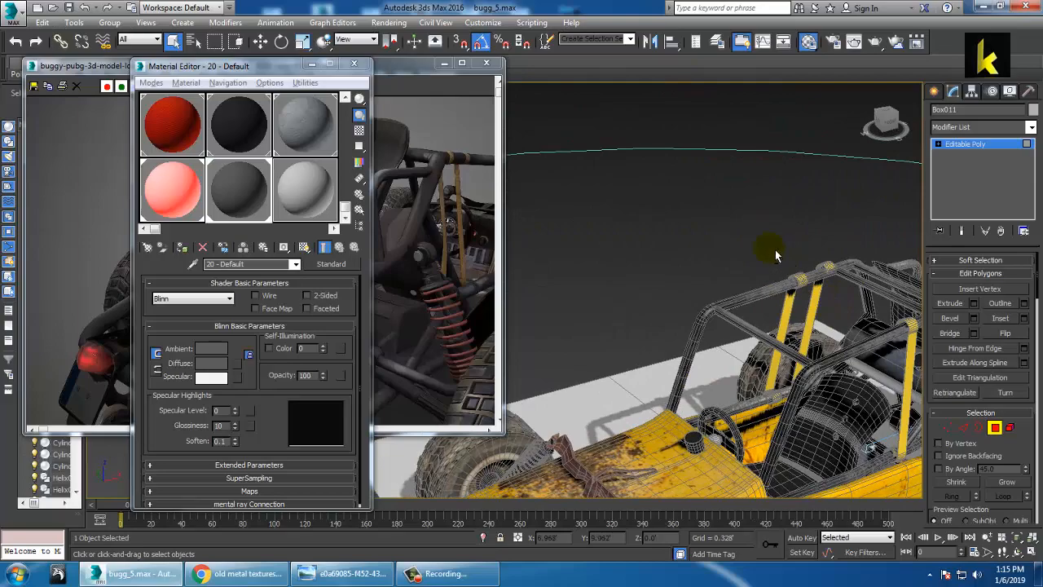
{"action": "middle_click_drag", "start_coordinate": [775, 252], "coordinate": [803, 489], "text": "alt"}
{"action": "scroll", "coordinate": [702, 355], "scroll_direction": "up", "scroll_amount": 3}
{"action": "middle_click_drag", "start_coordinate": [701, 355], "coordinate": [731, 330], "text": "alt"}
{"action": "scroll", "coordinate": [651, 326], "scroll_direction": "up", "scroll_amount": 4}
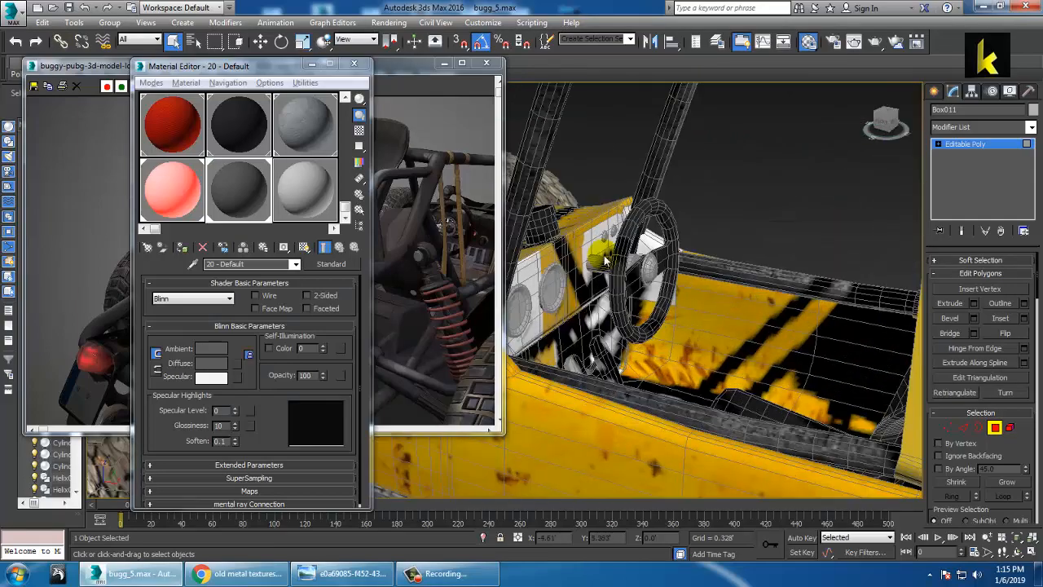
{"action": "left_click", "coordinate": [992, 151]}
{"action": "middle_click_drag", "start_coordinate": [692, 245], "coordinate": [719, 383], "text": "alt"}
{"action": "left_click", "coordinate": [742, 196]}
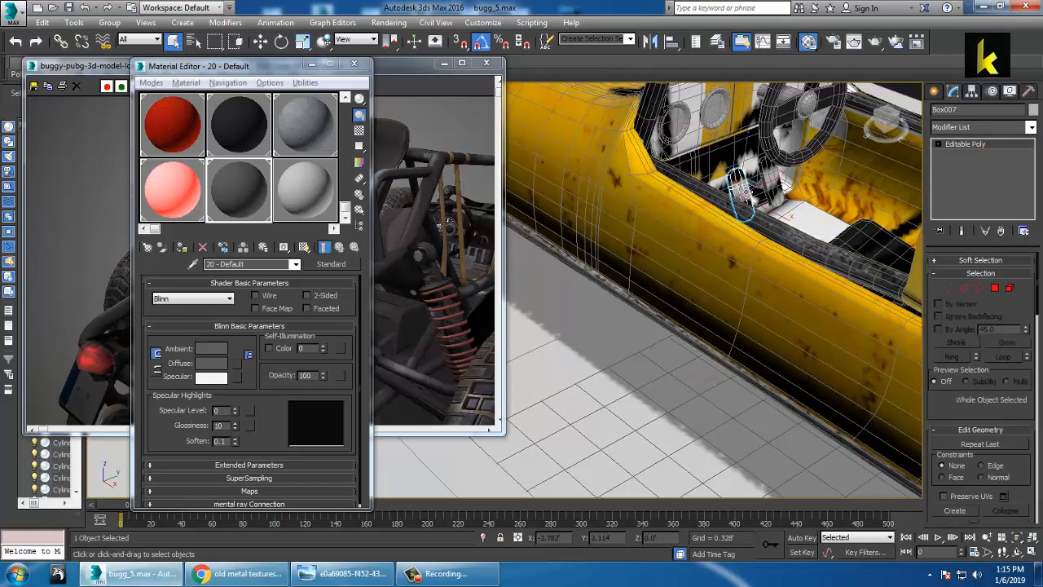
{"action": "scroll", "coordinate": [733, 244], "scroll_direction": "up", "scroll_amount": 5}
{"action": "left_click", "coordinate": [766, 246], "text": "ctrl"}
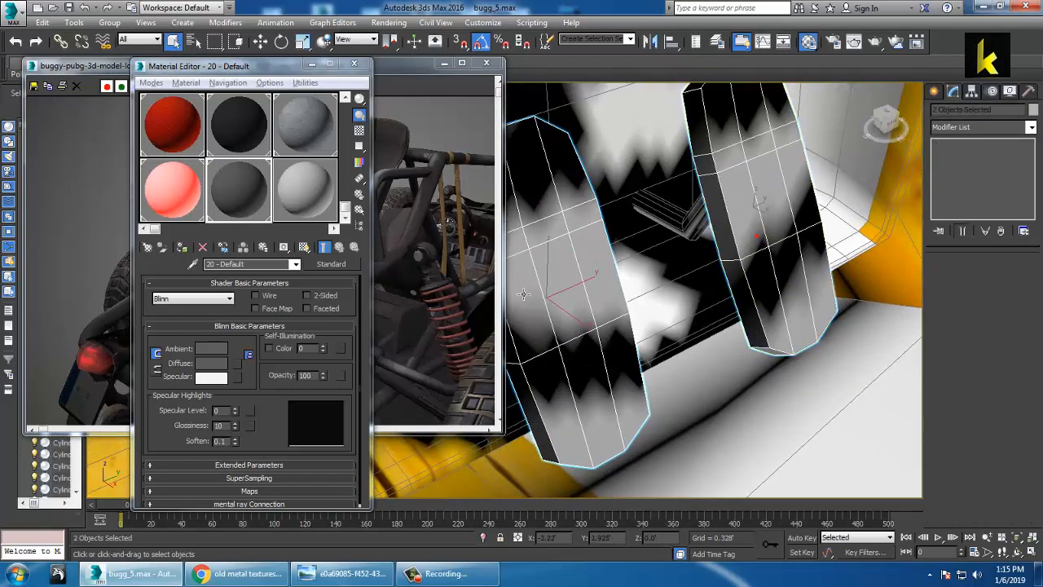
{"action": "left_click", "coordinate": [309, 130]}
{"action": "left_click", "coordinate": [183, 247]}
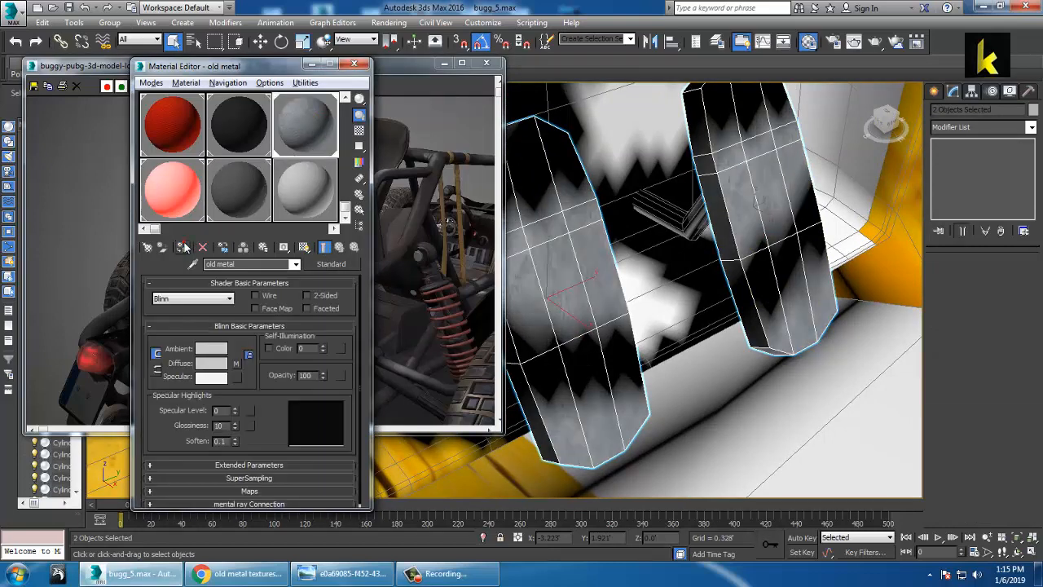
Select the bent rod beside the pedals and assign the rod texture material to it
{"action": "left_click", "coordinate": [681, 228]}
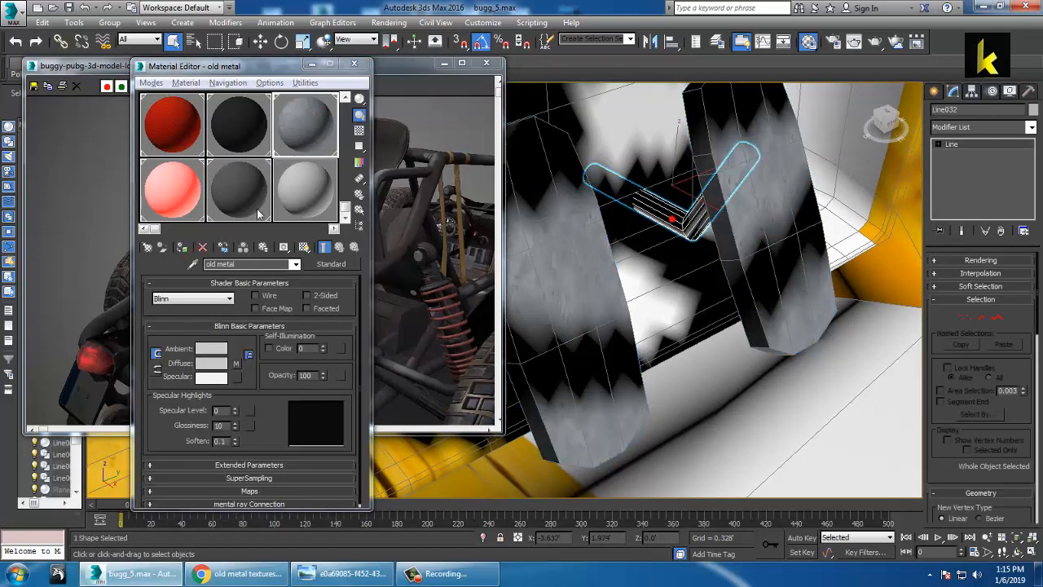
{"action": "left_click_drag", "start_coordinate": [346, 213], "coordinate": [346, 105]}
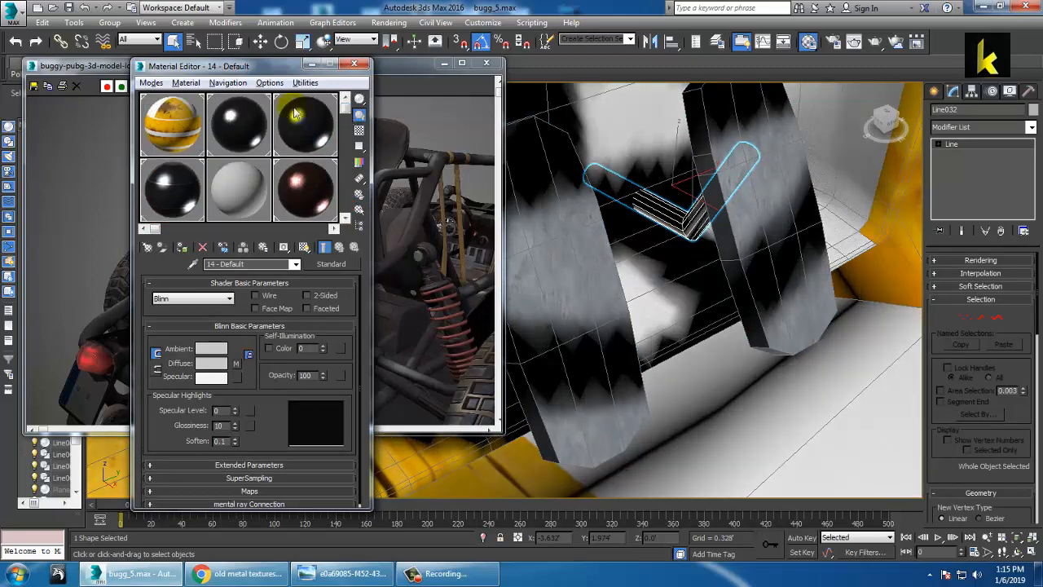
{"action": "left_click", "coordinate": [238, 122]}
{"action": "left_click", "coordinate": [182, 247]}
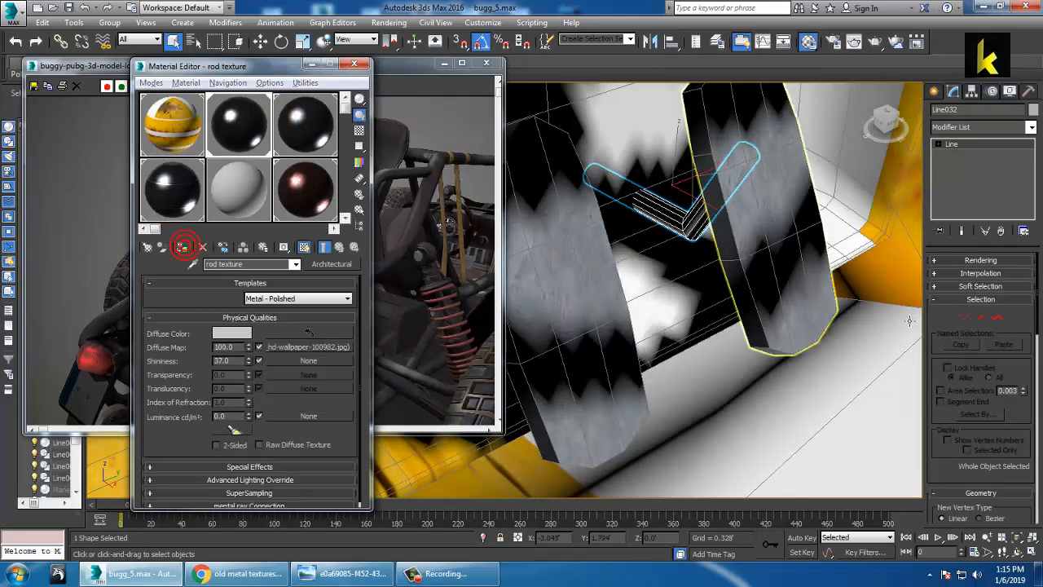
Select the second bent rod and assign the rod texture material to it as well
{"action": "middle_click_drag", "start_coordinate": [802, 300], "coordinate": [916, 313], "text": "alt"}
{"action": "left_click", "coordinate": [626, 324]}
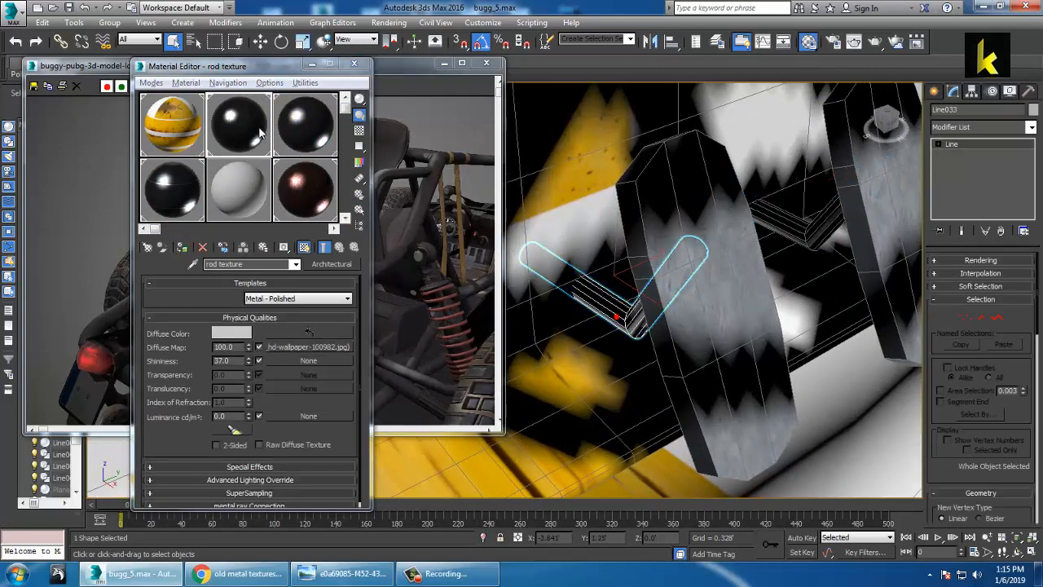
{"action": "left_click", "coordinate": [186, 250]}
Select the small cylinder on the steering column and assign the dark grey material to it
{"action": "middle_click_drag", "start_coordinate": [874, 356], "coordinate": [770, 336], "text": "alt"}
{"action": "scroll", "coordinate": [839, 313], "scroll_direction": "down", "scroll_amount": 3}
{"action": "middle_click_drag", "start_coordinate": [798, 238], "coordinate": [801, 277]}
{"action": "left_click", "coordinate": [761, 260]}
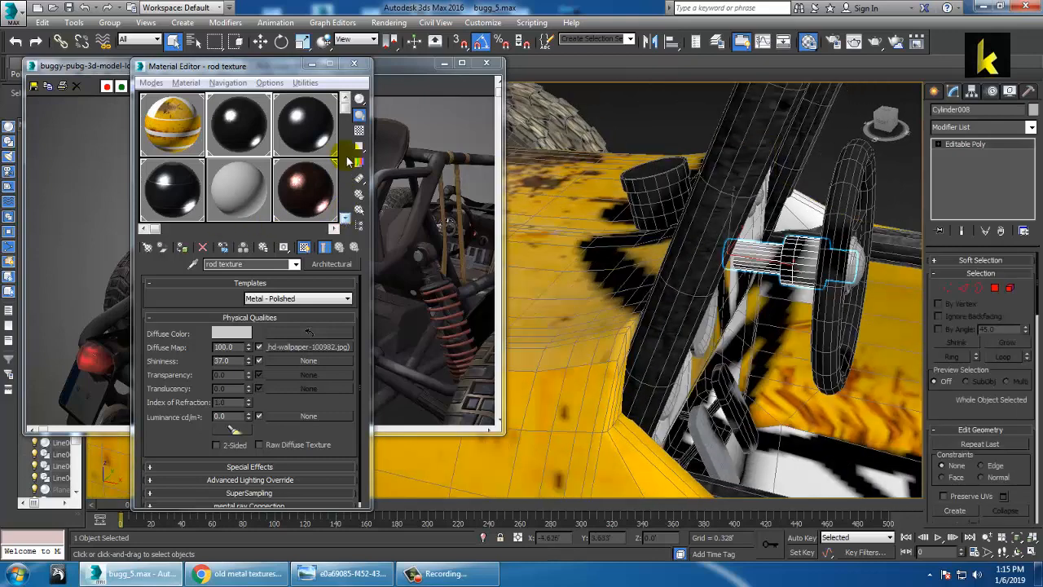
{"action": "left_click_drag", "start_coordinate": [349, 106], "coordinate": [346, 235]}
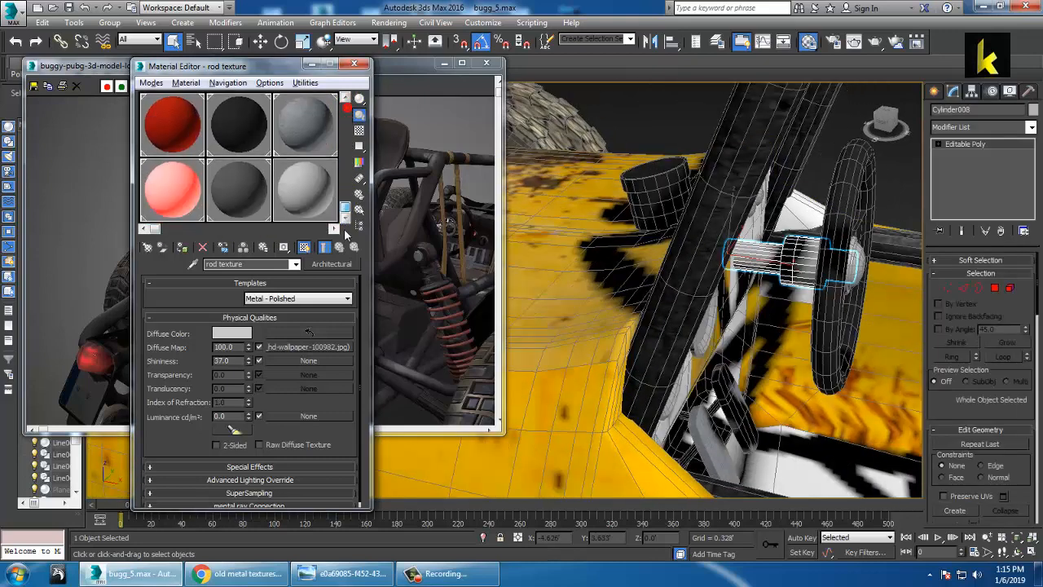
{"action": "left_click", "coordinate": [240, 203]}
{"action": "left_click", "coordinate": [179, 250]}
Select the buggy body and convert it to an Editable Poly, collapsing its TurboSmooth and Unwrap UVW modifiers
{"action": "middle_click_drag", "start_coordinate": [774, 298], "coordinate": [791, 346], "text": "alt"}
{"action": "scroll", "coordinate": [782, 334], "scroll_direction": "down", "scroll_amount": 2}
{"action": "left_click", "coordinate": [761, 338]}
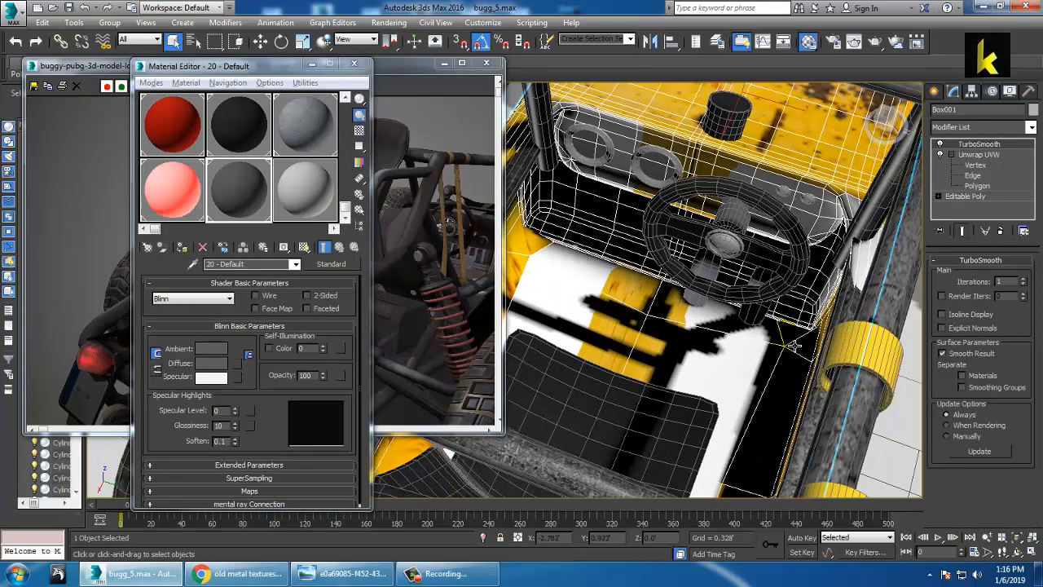
{"action": "left_click", "coordinate": [978, 186]}
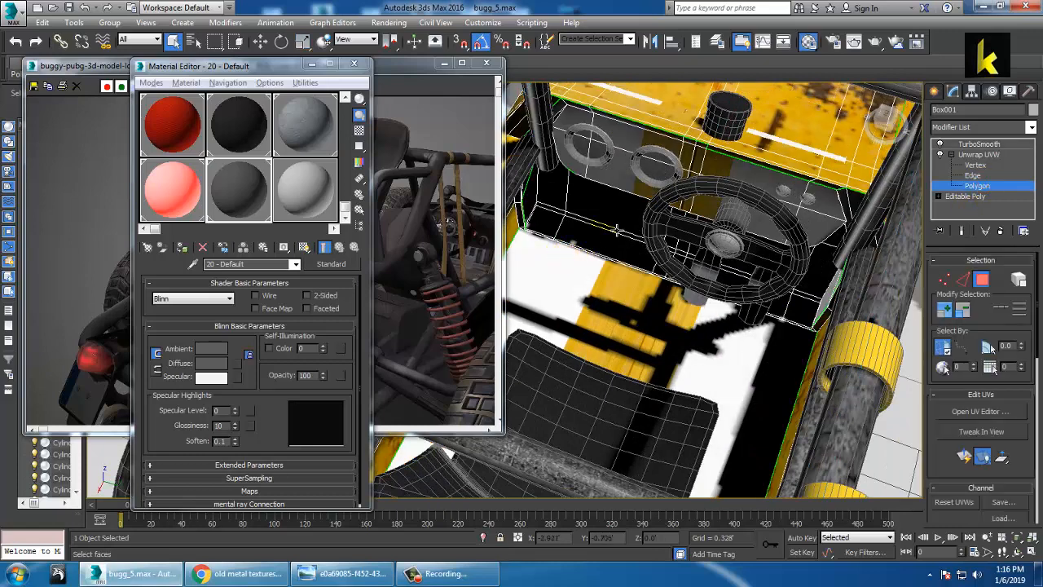
{"action": "right_click", "coordinate": [627, 126]}
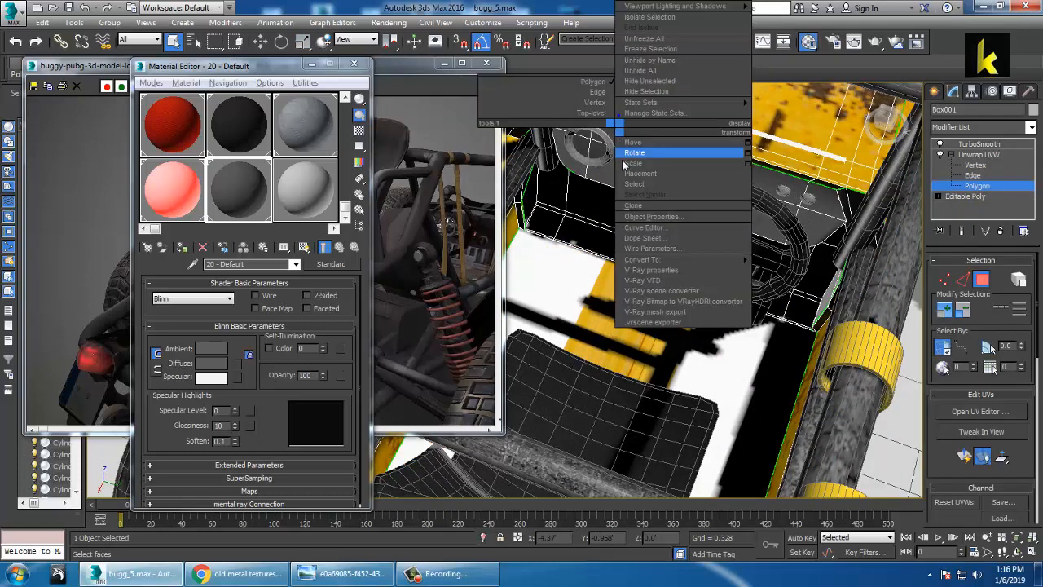
{"action": "left_click", "coordinate": [980, 145]}
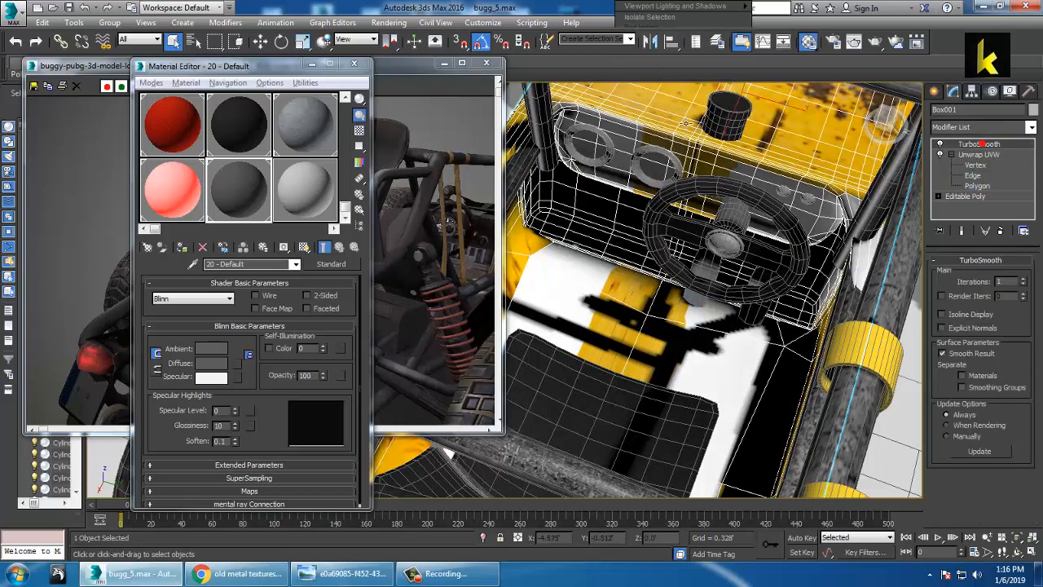
{"action": "right_click", "coordinate": [676, 127]}
{"action": "mouse_move", "coordinate": [717, 259]}
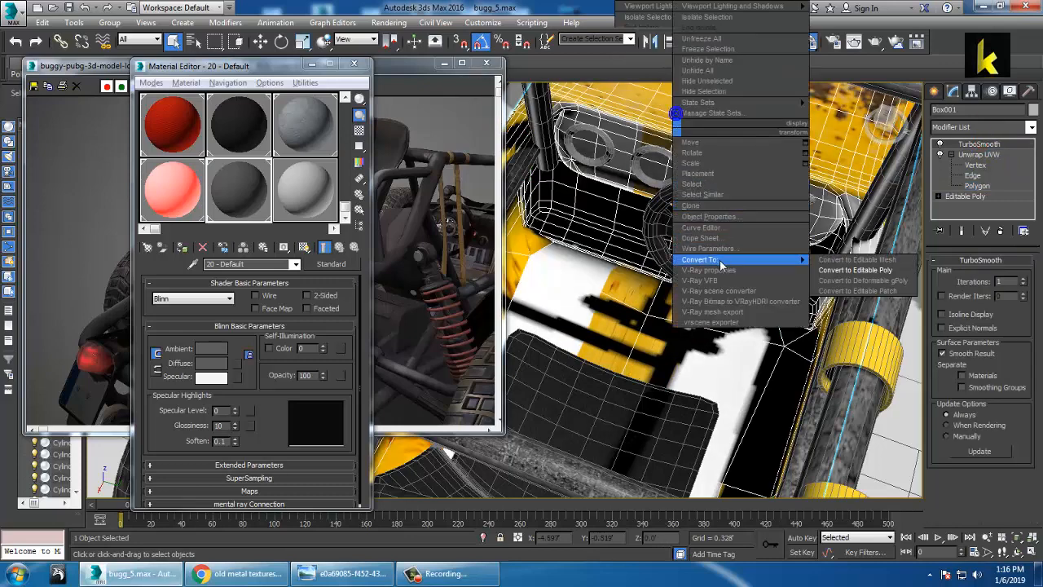
{"action": "left_click", "coordinate": [863, 269]}
Switch to polygon level, pick cockpit floor polygons on the body and isolate the selection
{"action": "left_click", "coordinate": [994, 288]}
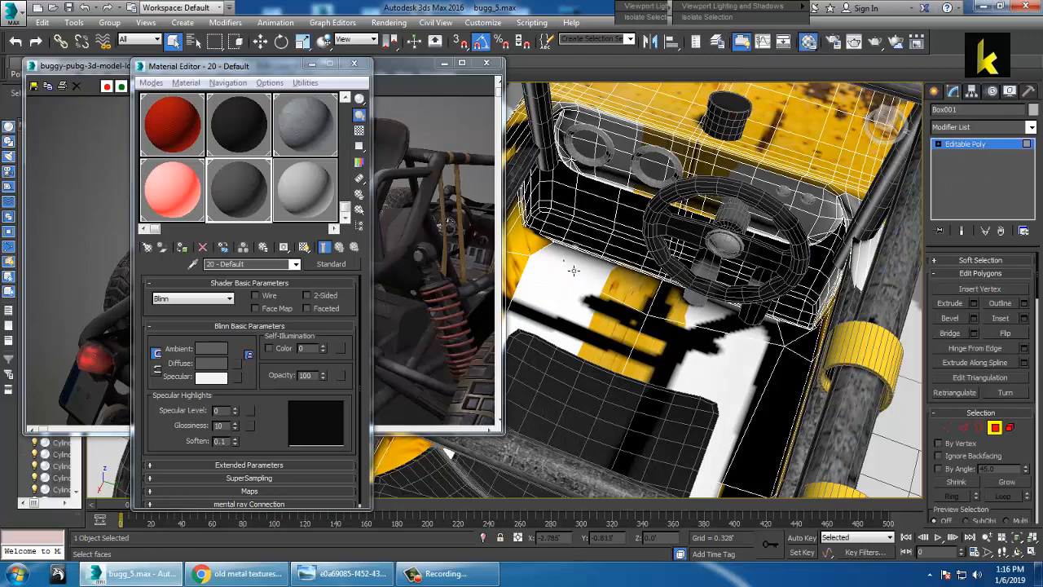
{"action": "left_click", "coordinate": [565, 292]}
{"action": "left_click", "coordinate": [705, 359], "text": "ctrl"}
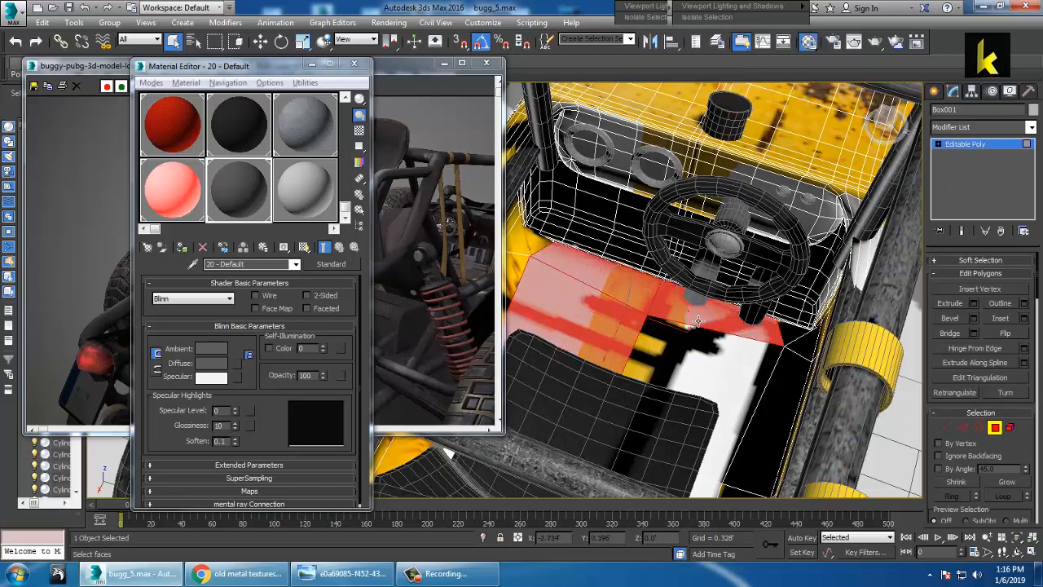
{"action": "scroll", "coordinate": [707, 355], "scroll_direction": "down", "scroll_amount": 5}
{"action": "scroll", "coordinate": [706, 352], "scroll_direction": "up", "scroll_amount": 10}
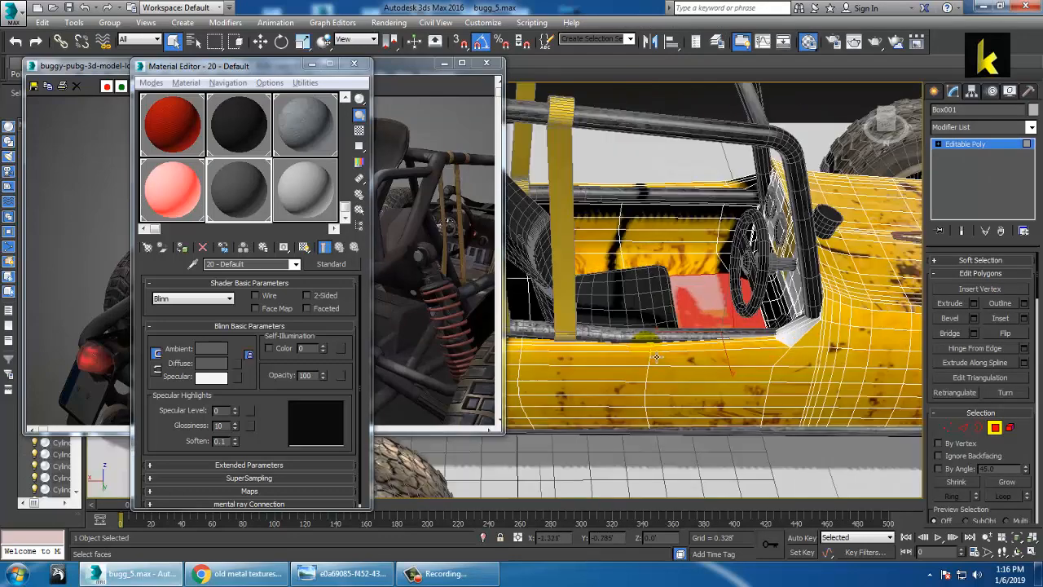
{"action": "middle_click_drag", "start_coordinate": [596, 310], "coordinate": [652, 302], "text": "alt"}
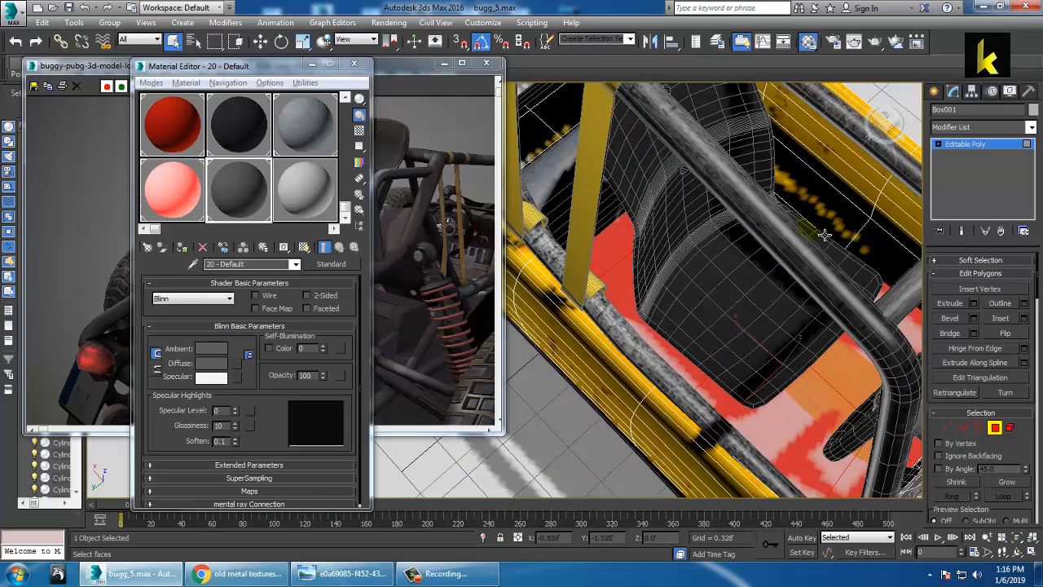
{"action": "middle_click_drag", "start_coordinate": [824, 235], "coordinate": [722, 302], "text": "alt"}
{"action": "key", "text": "alt+q"}
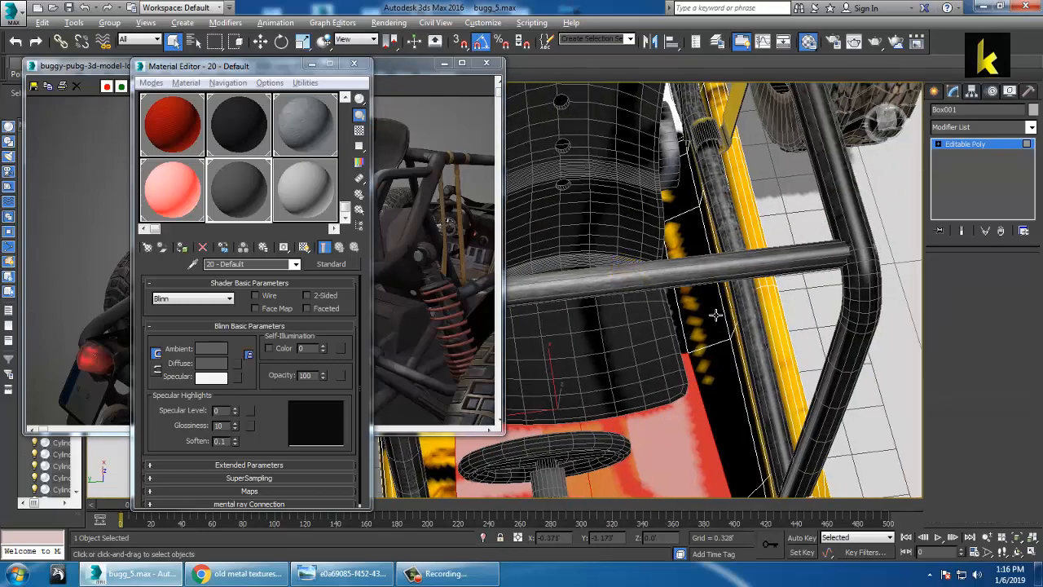
Select all polygons of the cockpit floor panel and assign the near-black 20 - Default material to them
{"action": "left_click", "coordinate": [570, 243], "text": "ctrl"}
{"action": "left_click", "coordinate": [577, 143], "text": "ctrl"}
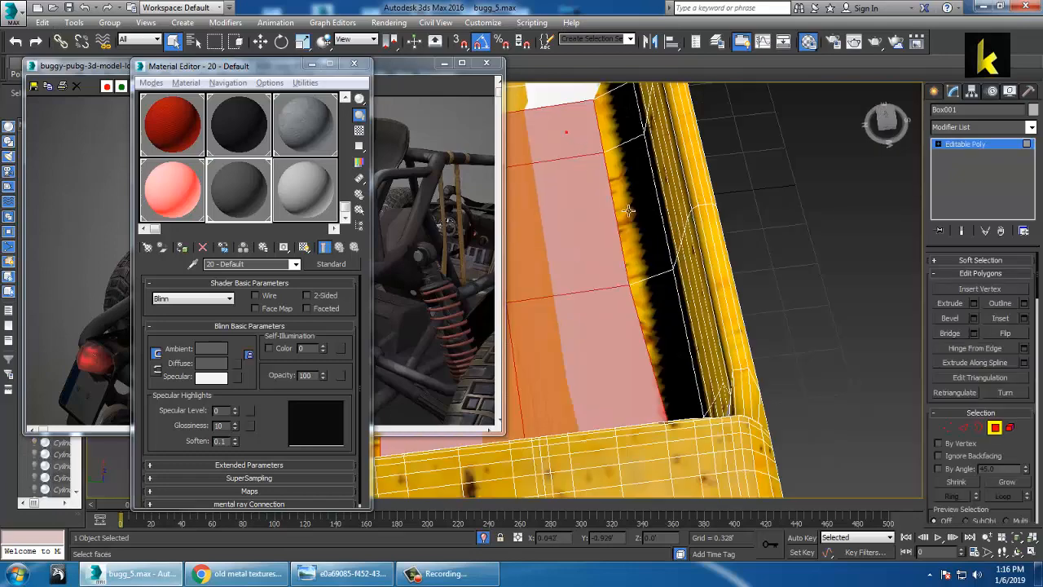
{"action": "scroll", "coordinate": [629, 211], "scroll_direction": "down", "scroll_amount": 4}
{"action": "middle_click_drag", "start_coordinate": [677, 253], "coordinate": [747, 286]}
{"action": "left_click", "coordinate": [736, 273], "text": "ctrl"}
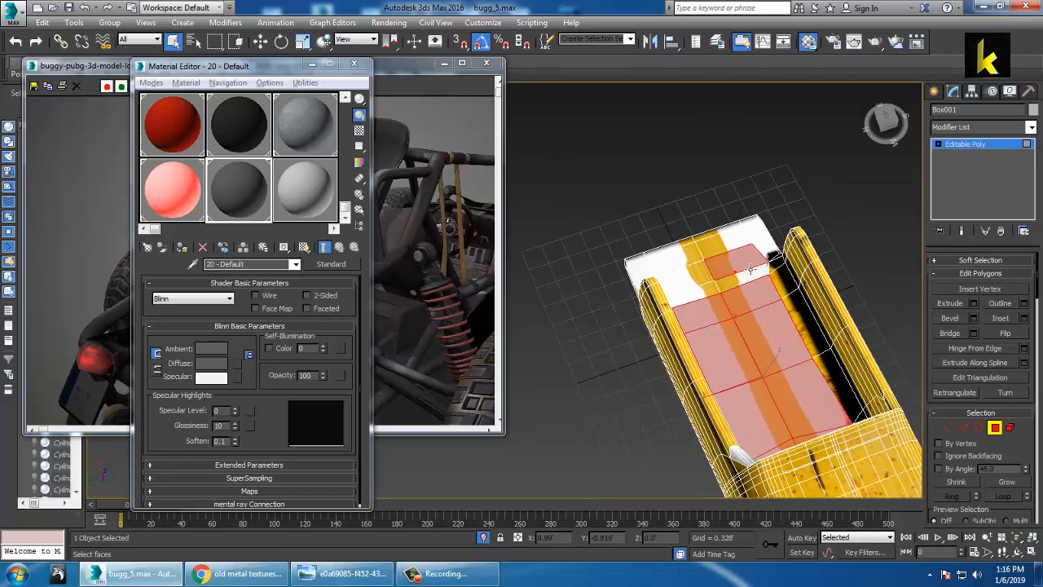
{"action": "left_click", "coordinate": [749, 244], "text": "ctrl"}
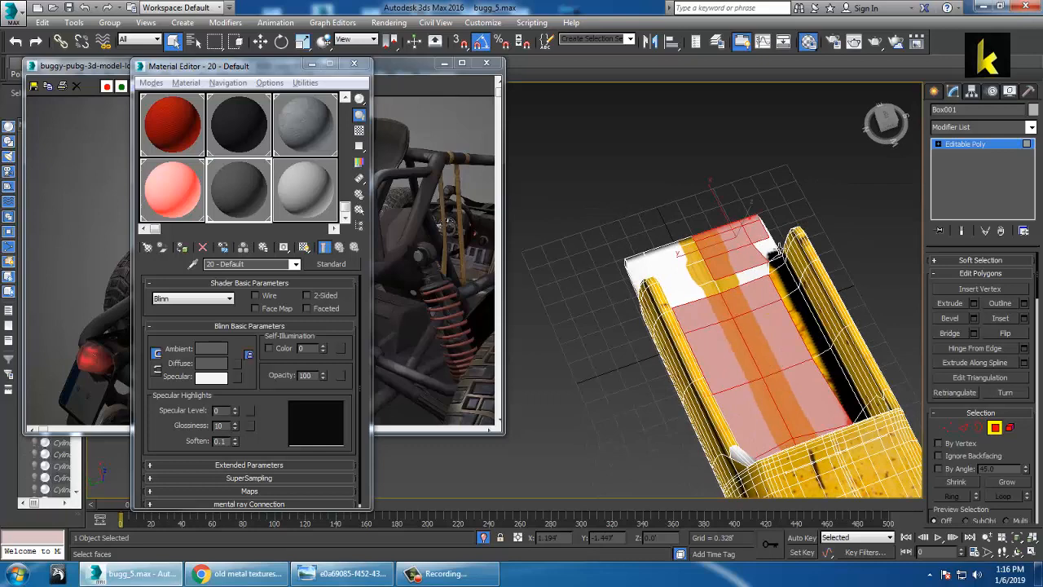
{"action": "left_click", "coordinate": [776, 251], "text": "ctrl"}
{"action": "left_click", "coordinate": [747, 285], "text": "ctrl"}
{"action": "left_click", "coordinate": [695, 299], "text": "ctrl"}
{"action": "left_click", "coordinate": [687, 282], "text": "ctrl"}
{"action": "left_click", "coordinate": [683, 261], "text": "ctrl"}
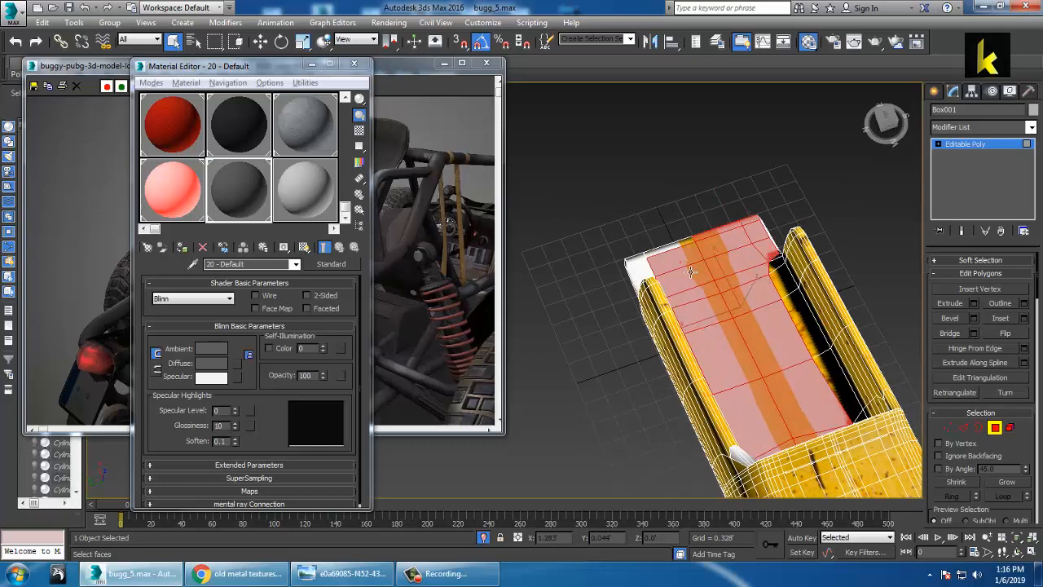
{"action": "left_click", "coordinate": [684, 252], "text": "ctrl"}
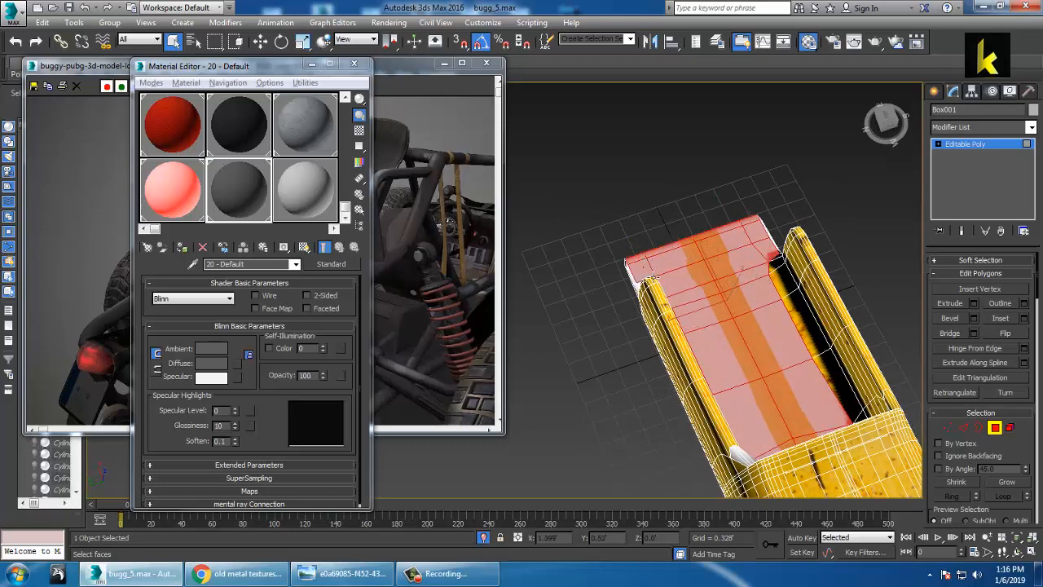
{"action": "middle_click_drag", "start_coordinate": [642, 267], "coordinate": [832, 330], "text": "alt"}
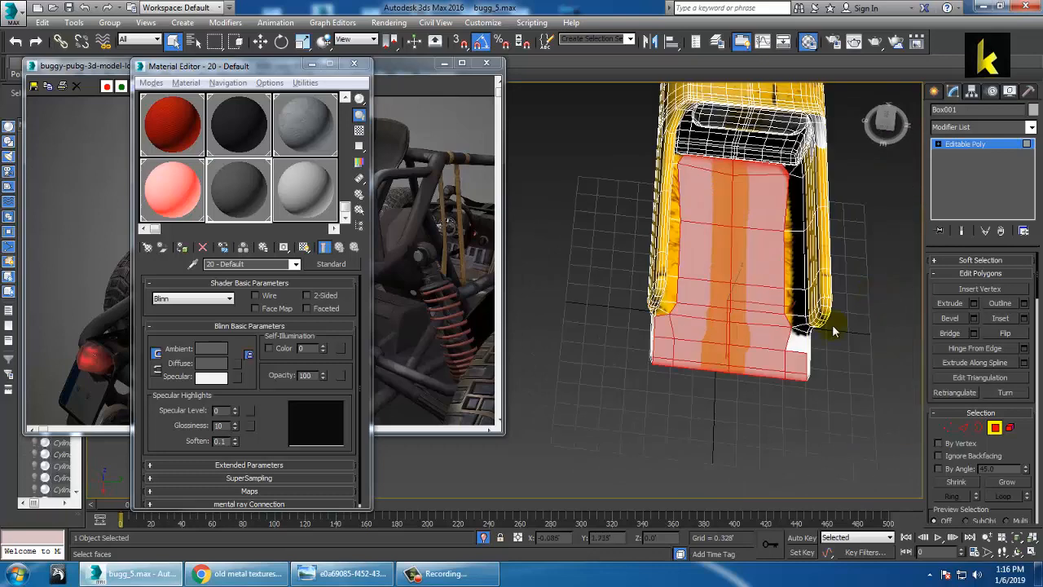
{"action": "scroll", "coordinate": [709, 361], "scroll_direction": "up", "scroll_amount": 4}
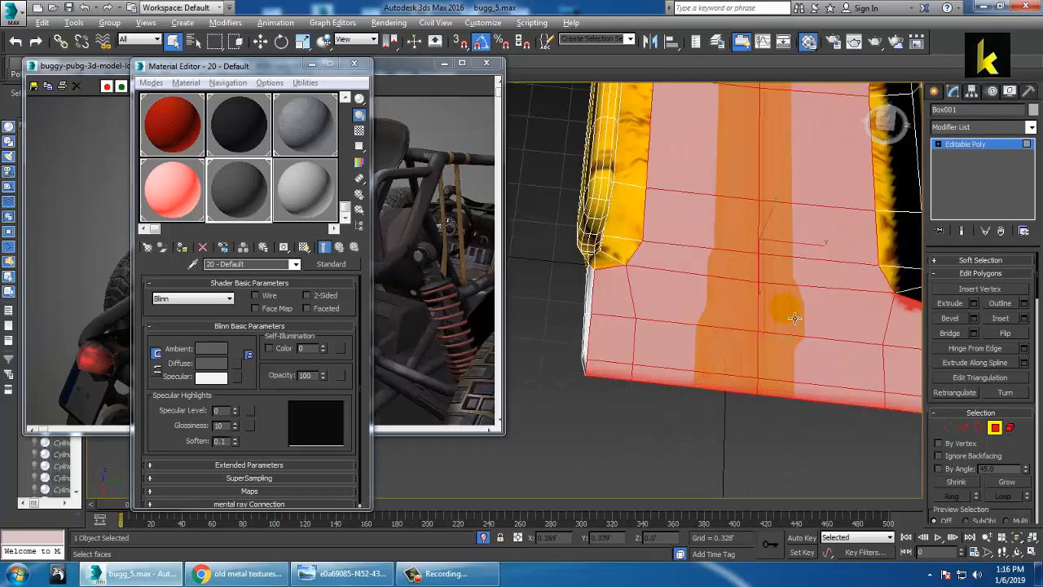
{"action": "left_click", "coordinate": [253, 194]}
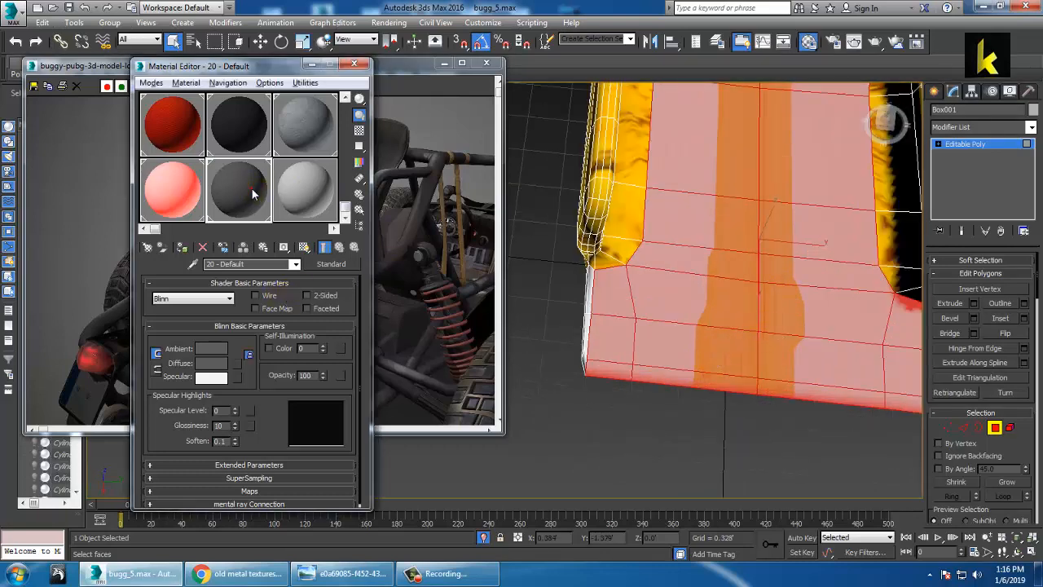
{"action": "left_click", "coordinate": [181, 248]}
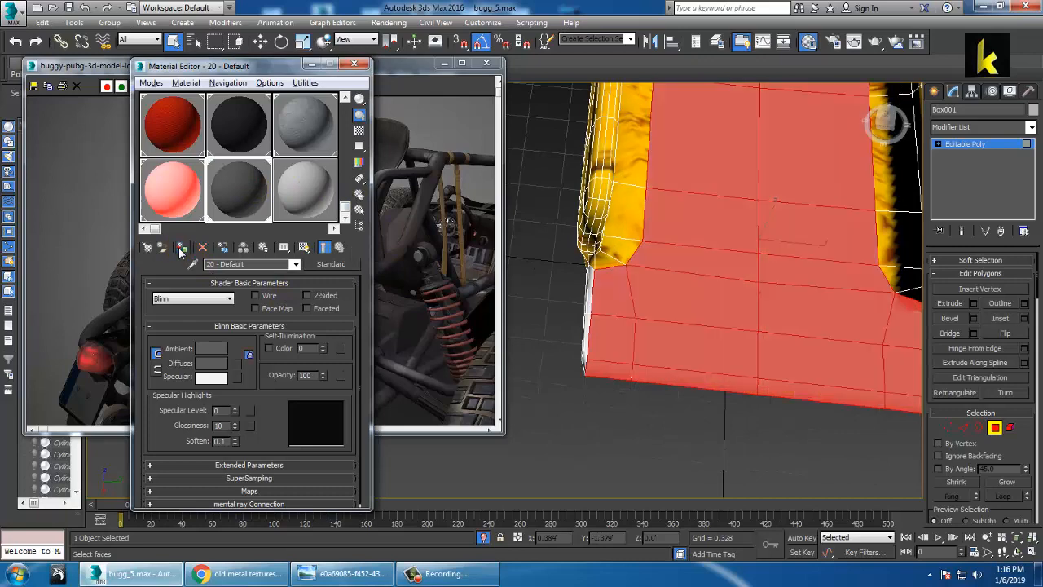
Add a UVW Map modifier to the floor polygons and set its mapping to Box
{"action": "left_click", "coordinate": [1031, 128]}
{"action": "scroll", "coordinate": [1010, 195], "scroll_direction": "down", "scroll_amount": 15}
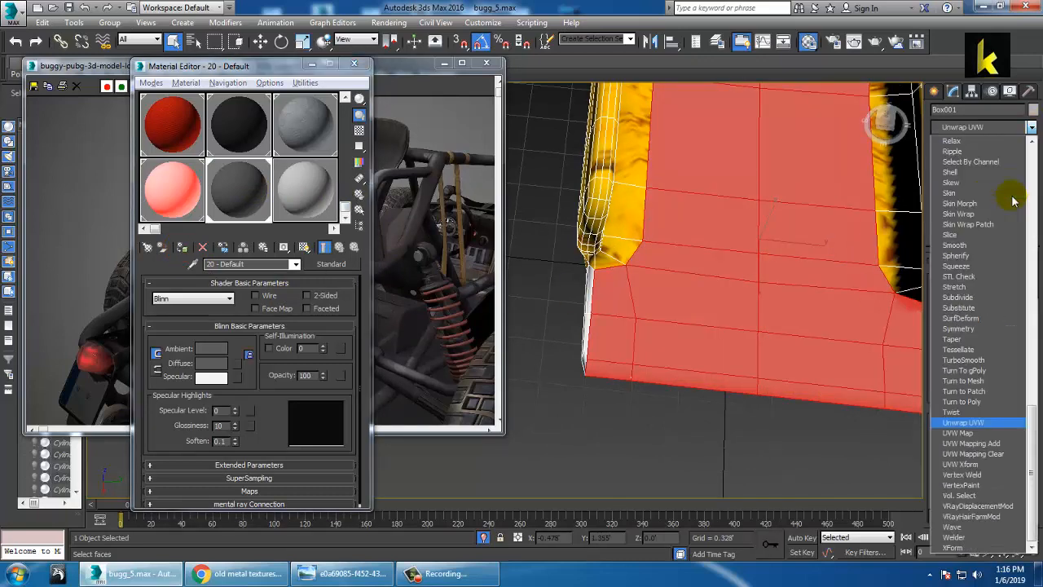
{"action": "left_click", "coordinate": [968, 435]}
{"action": "left_click", "coordinate": [966, 333]}
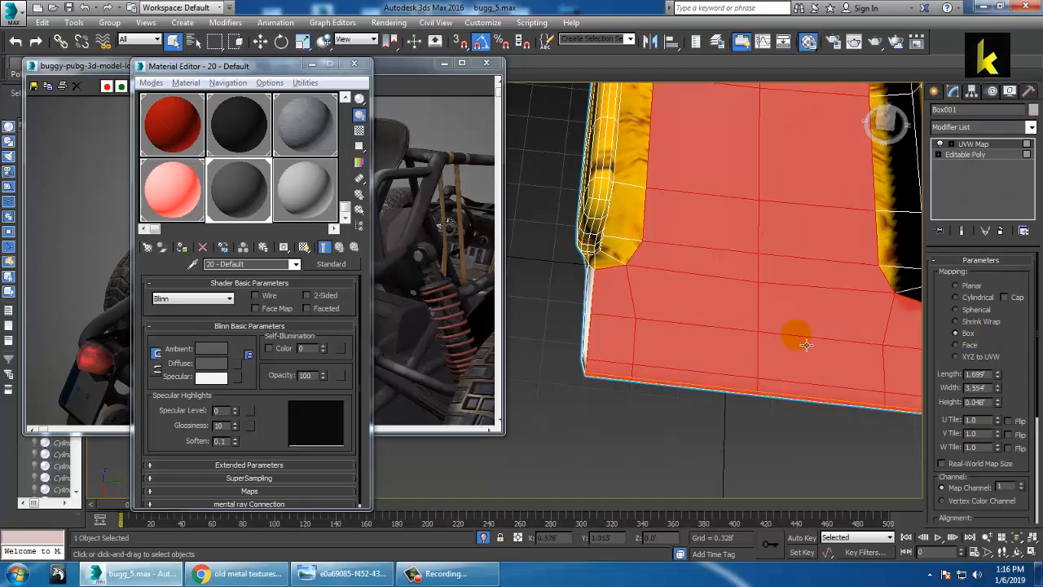
Reselect the body and collapse the UVW Map modifier into the Editable Poly
{"action": "left_click", "coordinate": [721, 430]}
{"action": "middle_click_drag", "start_coordinate": [844, 310], "coordinate": [845, 347]}
{"action": "scroll", "coordinate": [791, 421], "scroll_direction": "down", "scroll_amount": 5}
{"action": "middle_click_drag", "start_coordinate": [872, 302], "coordinate": [740, 414]}
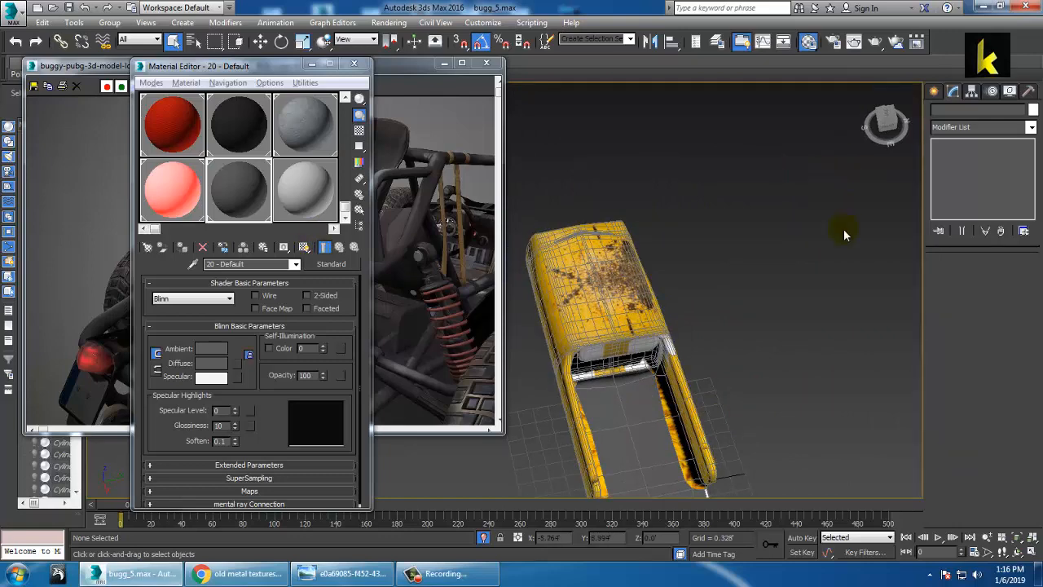
{"action": "left_click", "coordinate": [623, 315]}
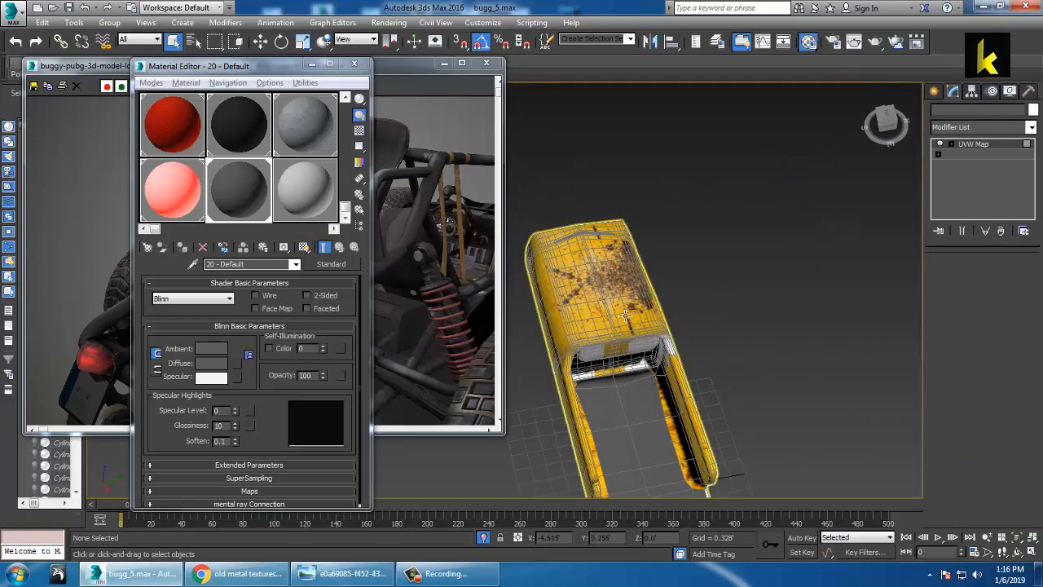
{"action": "left_click", "coordinate": [1000, 231]}
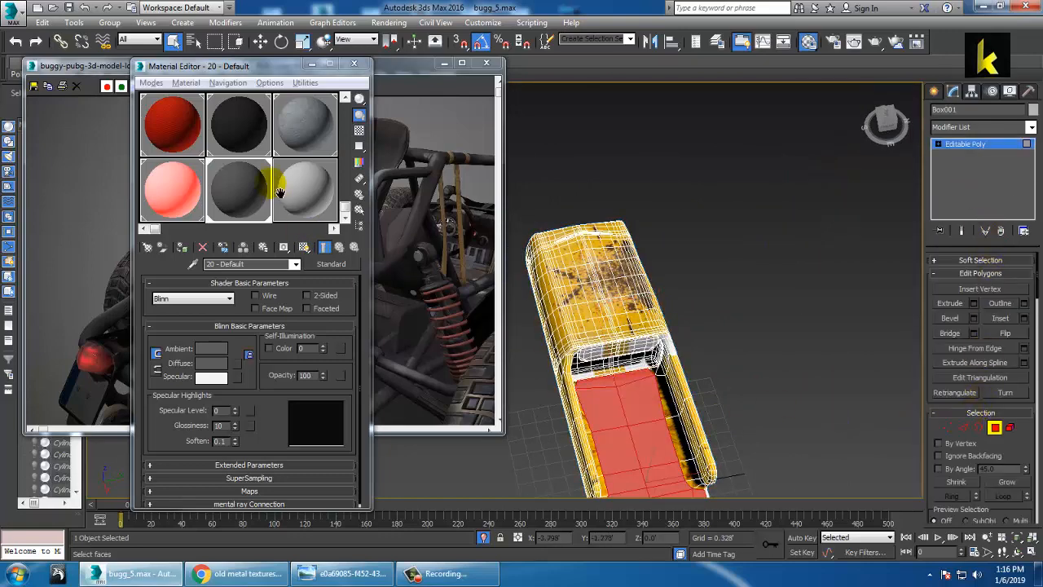
Assign the old metal material to the selected cockpit floor polygons
{"action": "left_click", "coordinate": [305, 122]}
{"action": "left_click", "coordinate": [182, 247]}
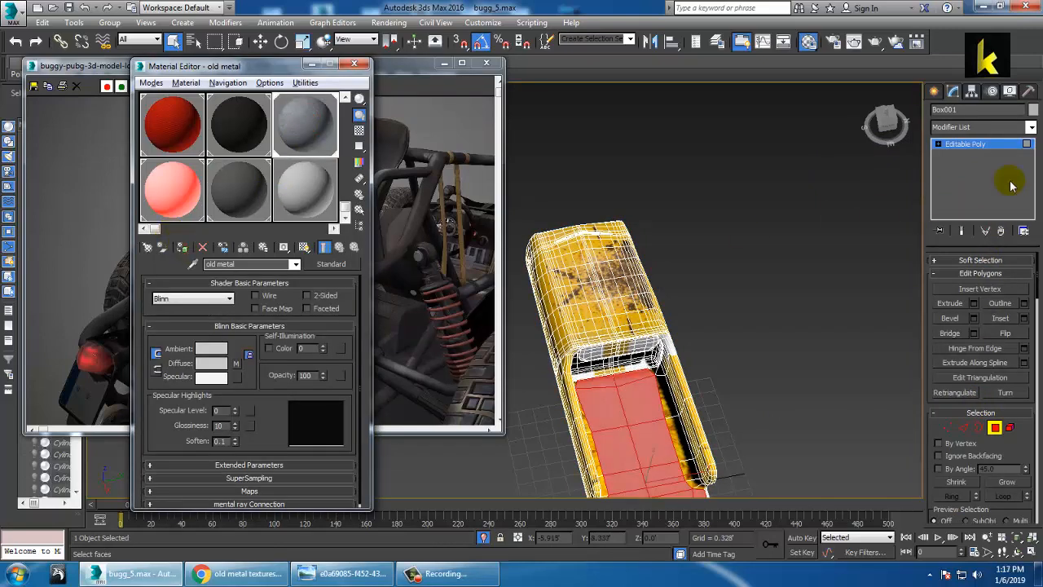
Add a UVW Map modifier to the body and clear the selection
{"action": "left_click", "coordinate": [1030, 126]}
{"action": "scroll", "coordinate": [1015, 217], "scroll_direction": "down", "scroll_amount": 15}
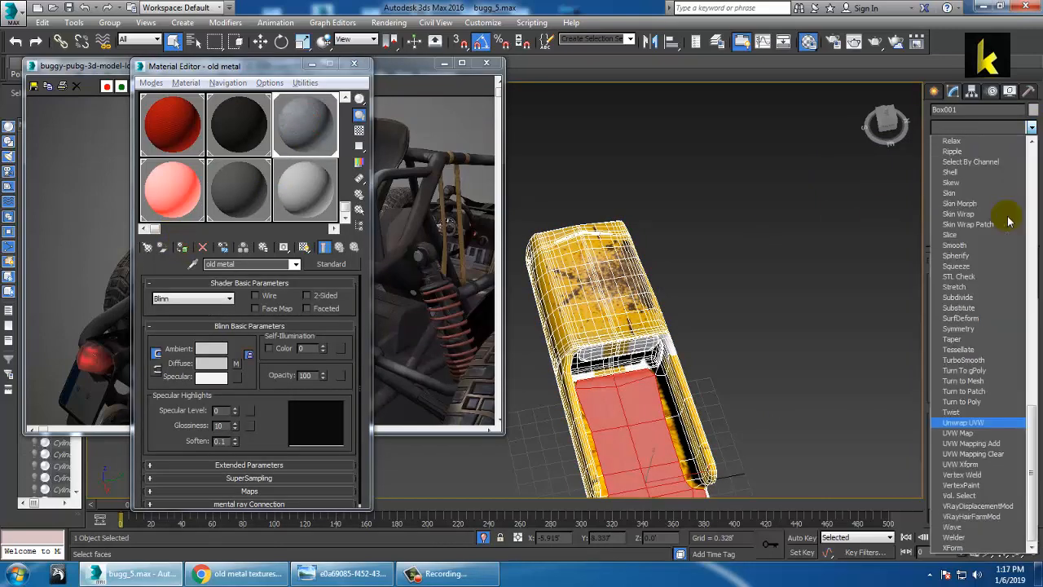
{"action": "left_click", "coordinate": [968, 434]}
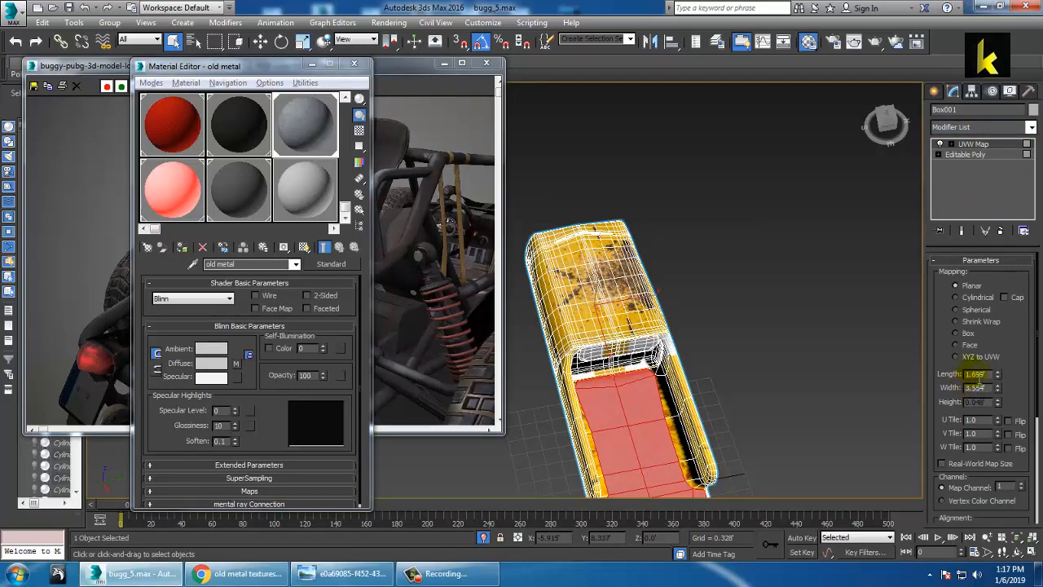
{"action": "left_click", "coordinate": [743, 272]}
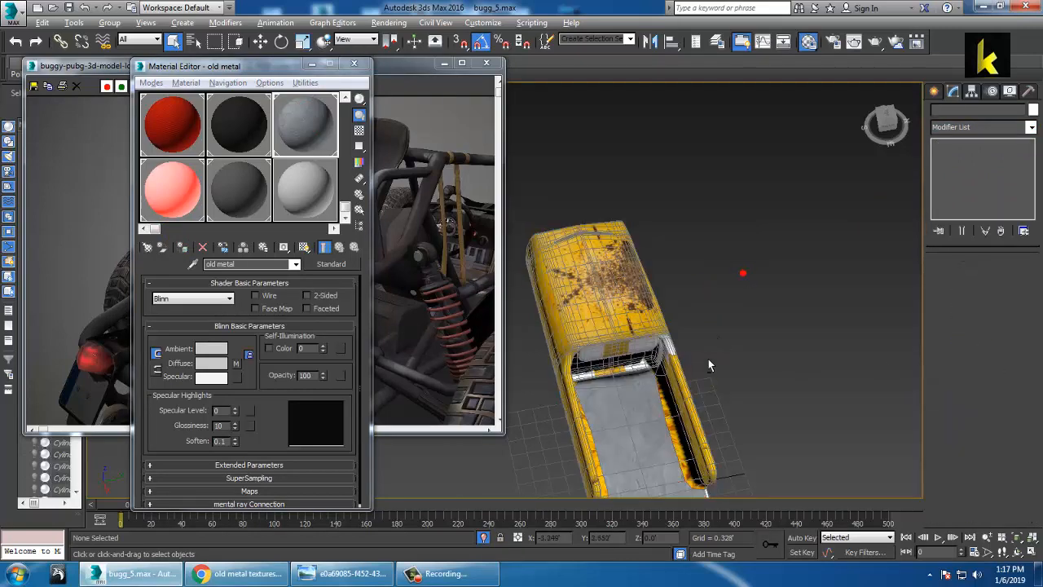
End the isolation, select the buggy body and isolate it on its own
{"action": "scroll", "coordinate": [698, 233], "scroll_direction": "up", "scroll_amount": 5}
{"action": "right_click", "coordinate": [805, 219]}
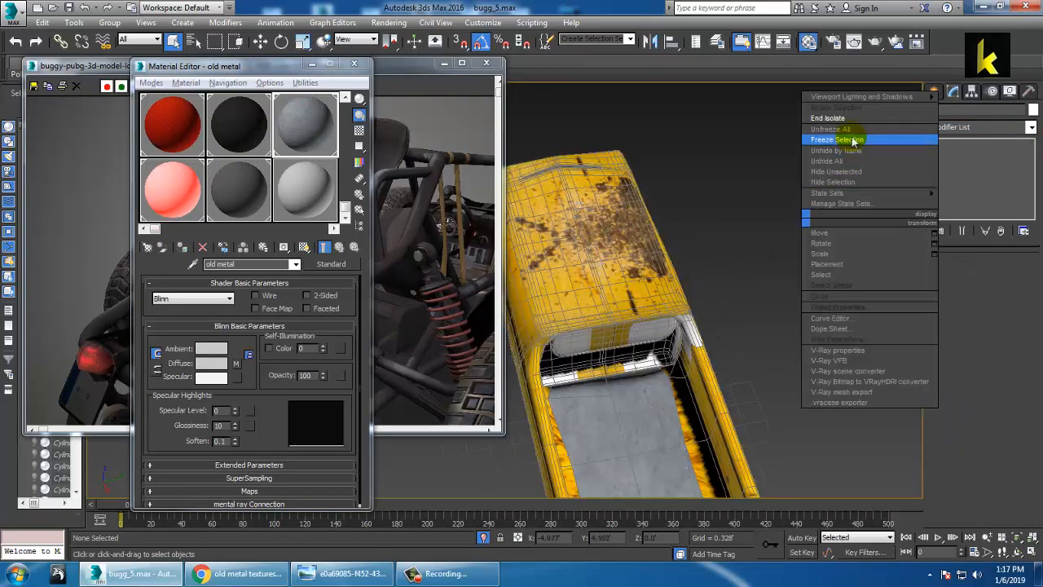
{"action": "left_click", "coordinate": [850, 120]}
{"action": "middle_click_drag", "start_coordinate": [722, 331], "coordinate": [746, 233], "text": "alt"}
{"action": "scroll", "coordinate": [772, 277], "scroll_direction": "down", "scroll_amount": 6}
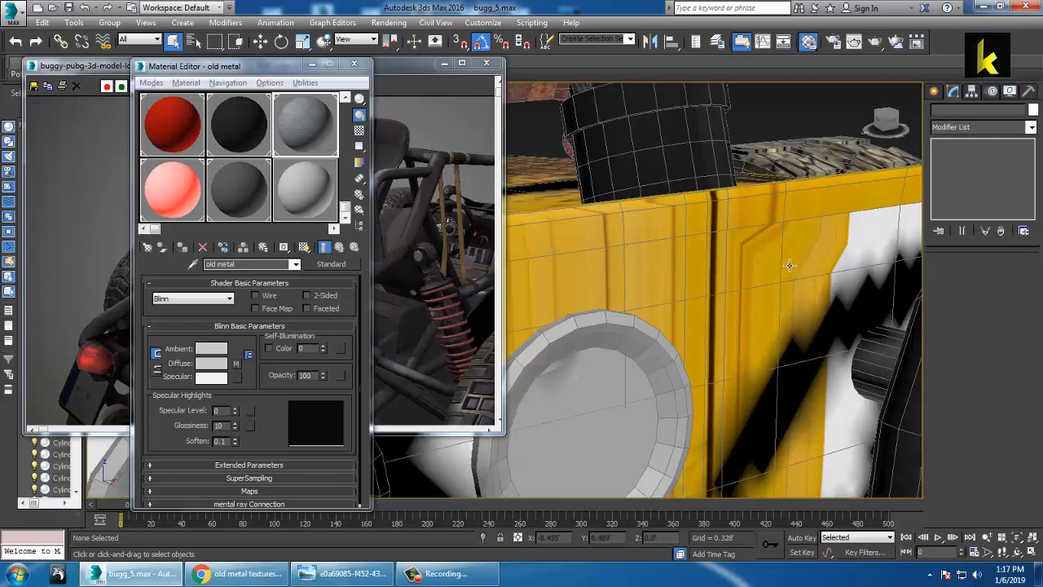
{"action": "left_click", "coordinate": [763, 261]}
{"action": "key", "text": "alt+q"}
{"action": "middle_click_drag", "start_coordinate": [763, 261], "coordinate": [629, 346], "text": "alt"}
{"action": "mouse_move", "coordinate": [709, 360]}
{"action": "middle_mouse_down", "text": "alt"}
{"action": "mouse_move", "coordinate": [720, 324]}
{"action": "mouse_move", "coordinate": [722, 373]}
{"action": "middle_mouse_up", "text": "alt"}
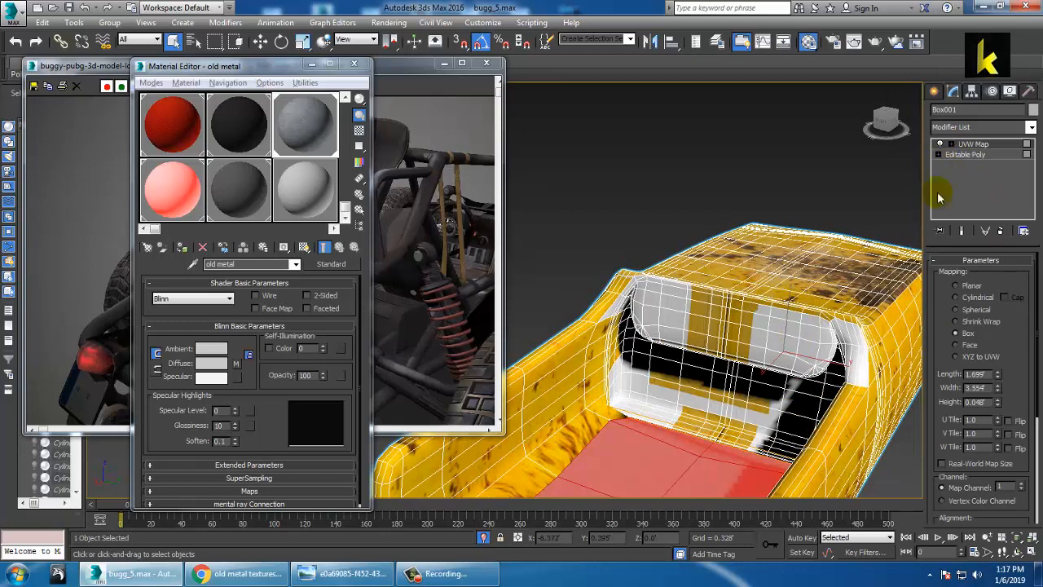
Switch to the body's Editable Poly level and orbit around the cockpit to examine the seat area
{"action": "left_click", "coordinate": [958, 154]}
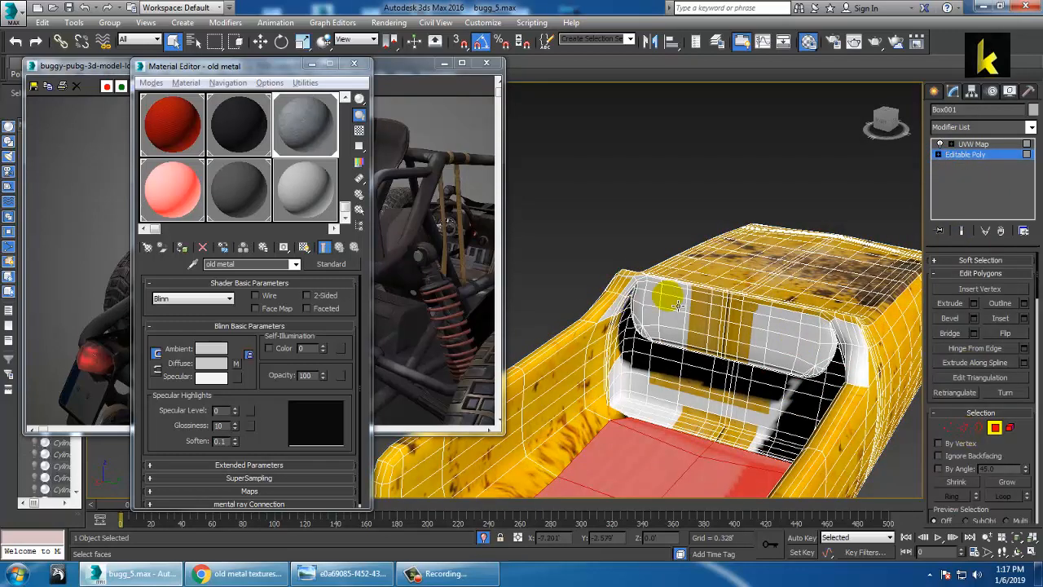
{"action": "left_click", "coordinate": [652, 289]}
{"action": "middle_click_drag", "start_coordinate": [652, 290], "coordinate": [699, 362], "text": "alt"}
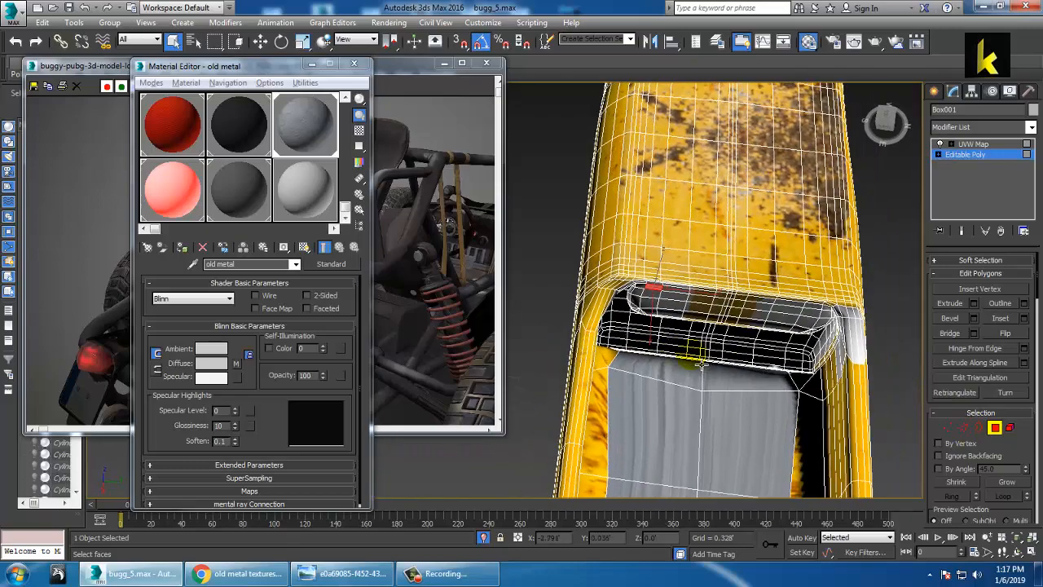
{"action": "middle_click_drag", "start_coordinate": [653, 311], "coordinate": [752, 235], "text": "alt"}
{"action": "scroll", "coordinate": [745, 240], "scroll_direction": "up", "scroll_amount": 4}
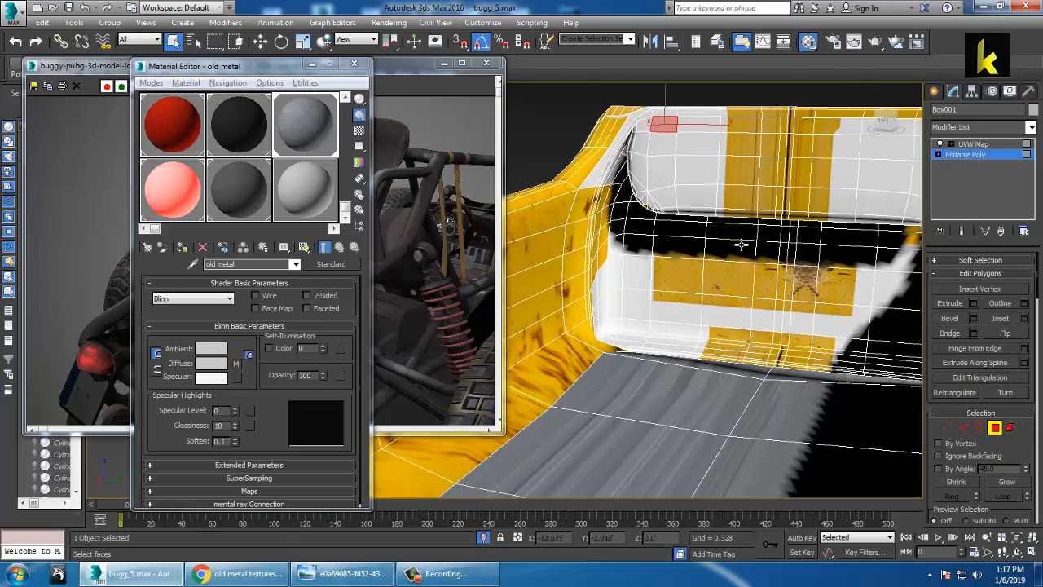
{"action": "scroll", "coordinate": [789, 218], "scroll_direction": "down", "scroll_amount": 4}
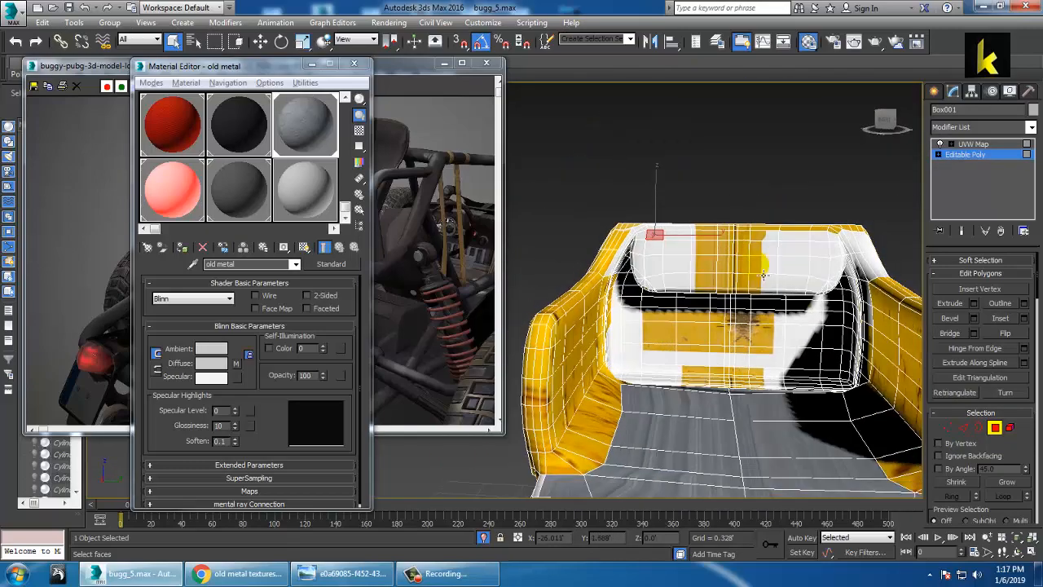
{"action": "left_click_drag", "start_coordinate": [893, 410], "coordinate": [896, 411]}
{"action": "middle_click_drag", "start_coordinate": [852, 391], "coordinate": [696, 341], "text": "alt"}
{"action": "scroll", "coordinate": [697, 341], "scroll_direction": "down", "scroll_amount": 3}
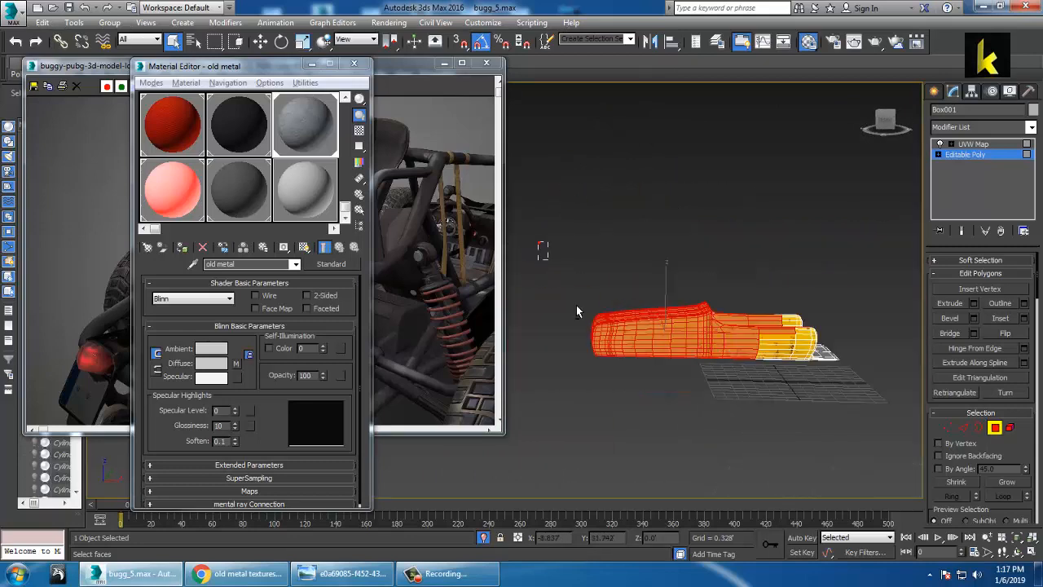
{"action": "middle_click_drag", "start_coordinate": [715, 472], "coordinate": [717, 389], "text": "alt"}
{"action": "scroll", "coordinate": [732, 442], "scroll_direction": "up", "scroll_amount": 3}
{"action": "left_click_drag", "start_coordinate": [692, 308], "coordinate": [795, 487], "text": "alt"}
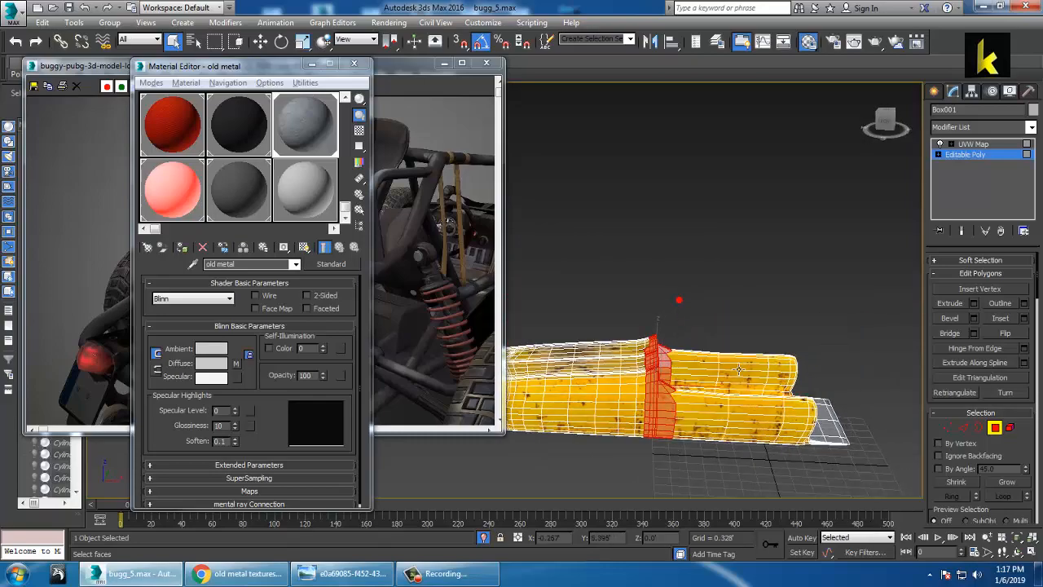
{"action": "middle_click_drag", "start_coordinate": [707, 376], "coordinate": [786, 395], "text": "alt"}
{"action": "scroll", "coordinate": [699, 423], "scroll_direction": "up", "scroll_amount": 2}
{"action": "left_click", "coordinate": [813, 271]}
{"action": "scroll", "coordinate": [812, 268], "scroll_direction": "up", "scroll_amount": 2}
{"action": "middle_click_drag", "start_coordinate": [706, 356], "coordinate": [645, 363], "text": "alt"}
{"action": "scroll", "coordinate": [642, 363], "scroll_direction": "up", "scroll_amount": 1}
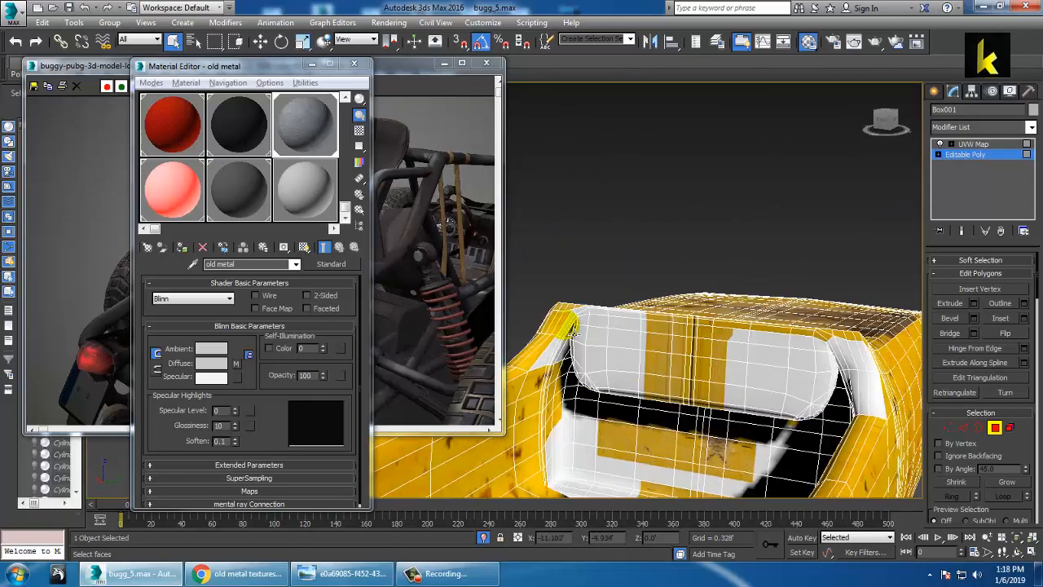
{"action": "scroll", "coordinate": [587, 324], "scroll_direction": "up", "scroll_amount": 2}
Select polygons on the top of the seat back and grow the selection several times
{"action": "left_click", "coordinate": [657, 315]}
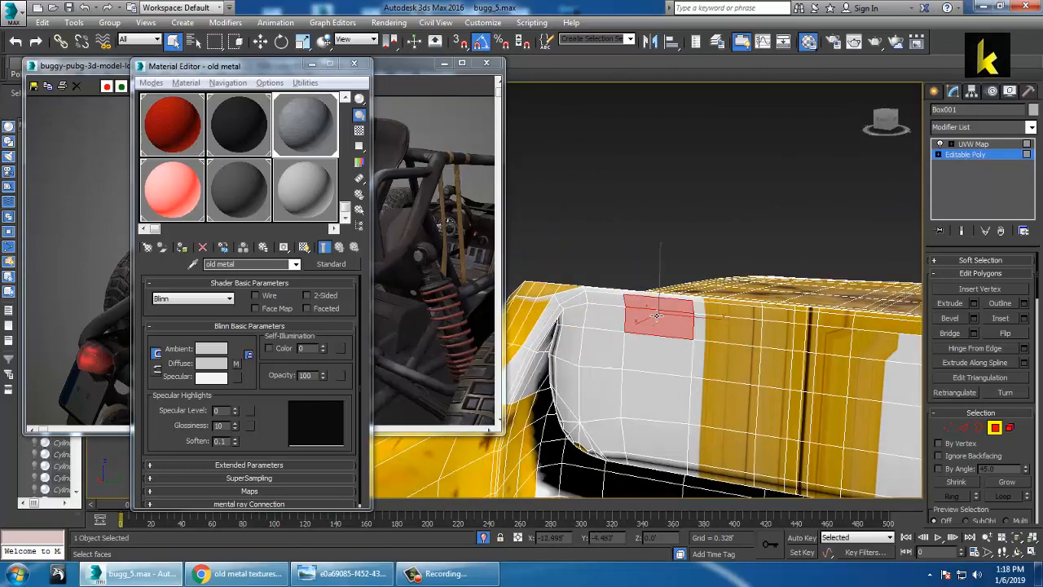
{"action": "left_click", "coordinate": [710, 340], "text": "ctrl"}
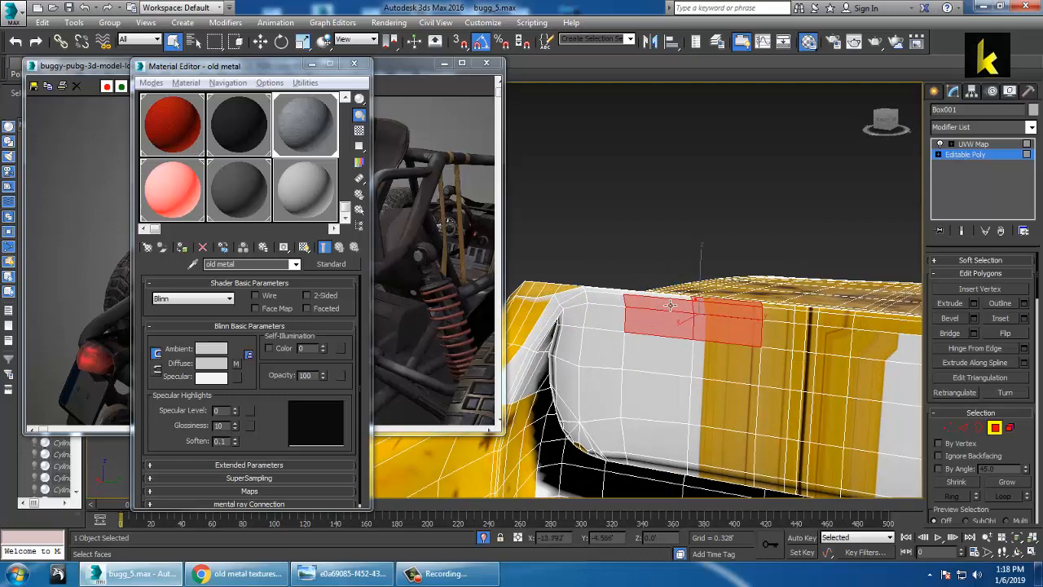
{"action": "left_click", "coordinate": [774, 320], "text": "ctrl"}
{"action": "left_click", "coordinate": [782, 338], "text": "ctrl"}
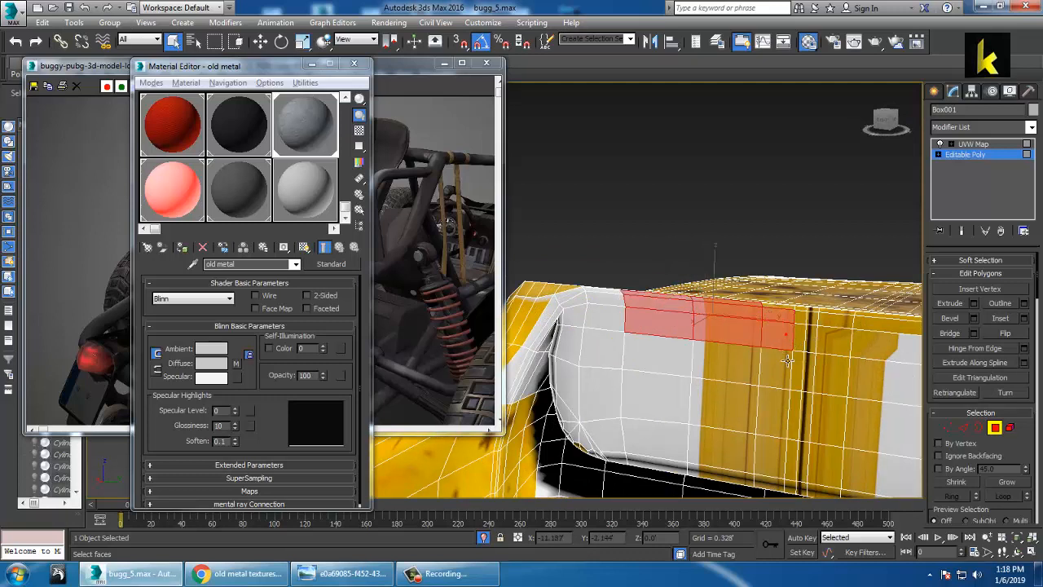
{"action": "left_click", "coordinate": [786, 373], "text": "ctrl"}
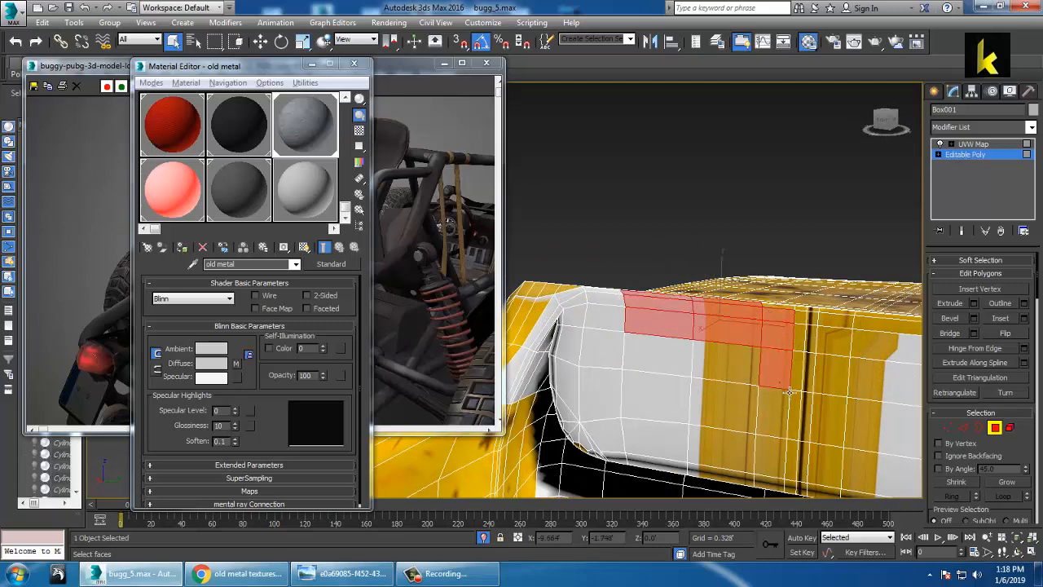
{"action": "left_click", "coordinate": [1004, 483]}
{"action": "left_click", "coordinate": [1003, 483]}
{"action": "middle_click_drag", "start_coordinate": [746, 346], "coordinate": [831, 354], "text": "alt"}
{"action": "left_click", "coordinate": [831, 353], "text": "ctrl"}
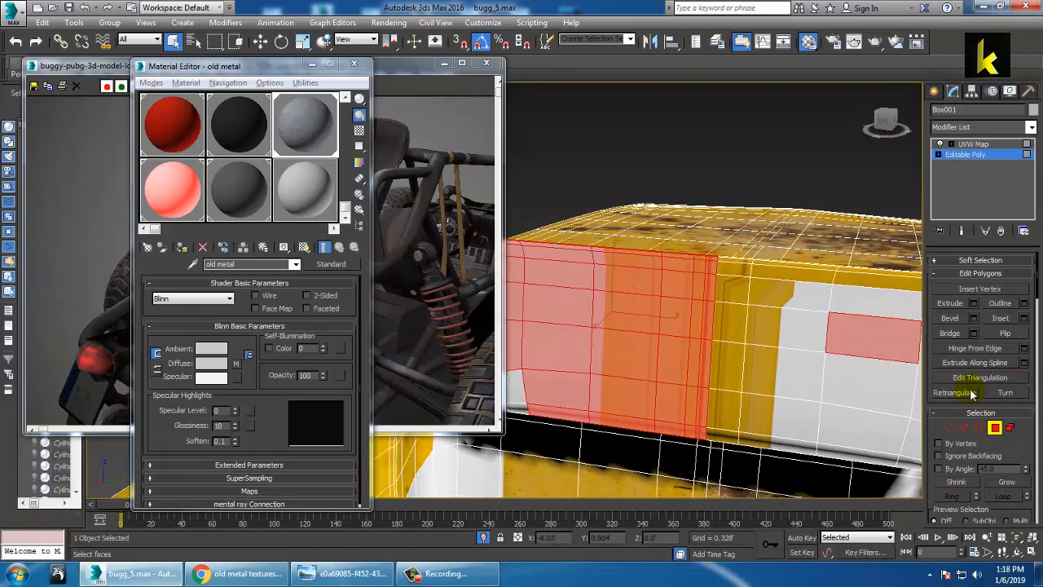
{"action": "left_click", "coordinate": [1003, 483]}
{"action": "left_click", "coordinate": [1004, 483]}
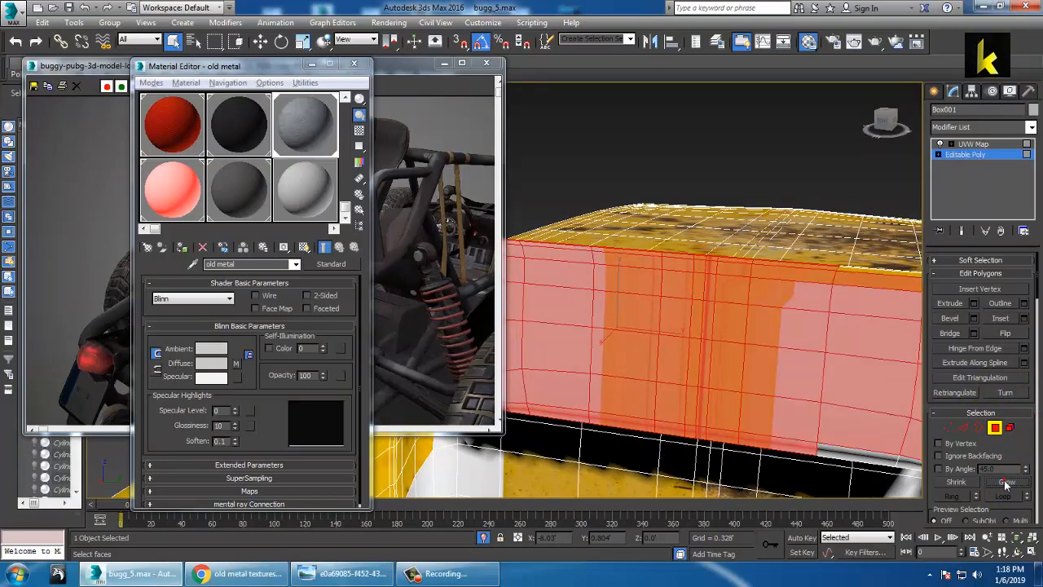
Add polygons below the seat and grow the selection further, then undo the last four selection changes
{"action": "middle_click_drag", "start_coordinate": [797, 367], "coordinate": [725, 344], "text": "alt"}
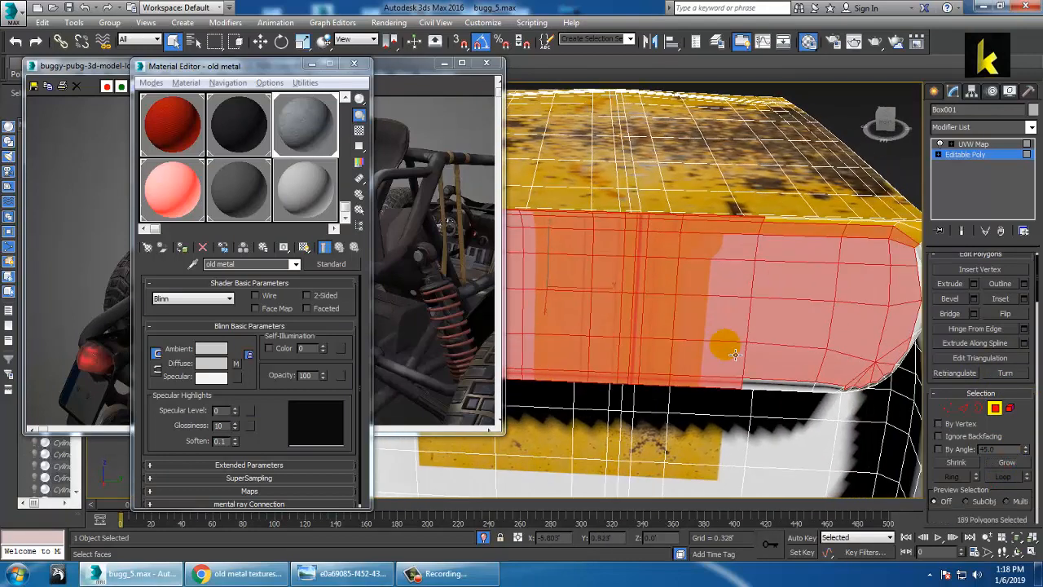
{"action": "left_click", "coordinate": [792, 395], "text": "ctrl"}
{"action": "left_click", "coordinate": [715, 485], "text": "ctrl"}
{"action": "scroll", "coordinate": [714, 483], "scroll_direction": "down", "scroll_amount": 2}
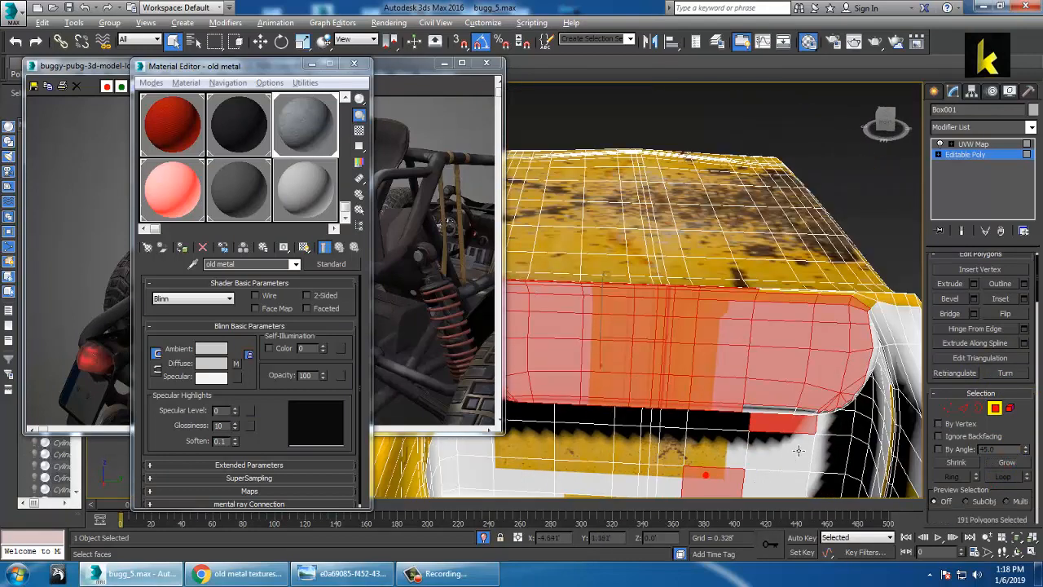
{"action": "middle_click_drag", "start_coordinate": [713, 484], "coordinate": [847, 442], "text": "alt"}
{"action": "left_click", "coordinate": [1005, 463]}
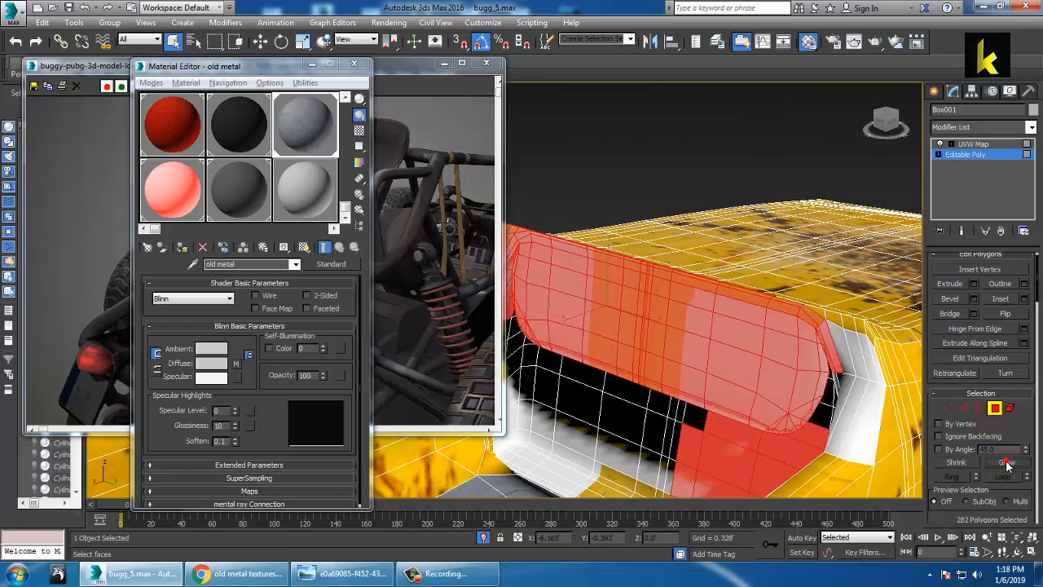
{"action": "left_click", "coordinate": [1005, 463]}
{"action": "middle_click_drag", "start_coordinate": [818, 369], "coordinate": [670, 304], "text": "alt"}
{"action": "key", "text": "ctrl+z"}
{"action": "key", "text": "ctrl+z"}
{"action": "key", "text": "ctrl+z"}
{"action": "key", "text": "ctrl+z"}
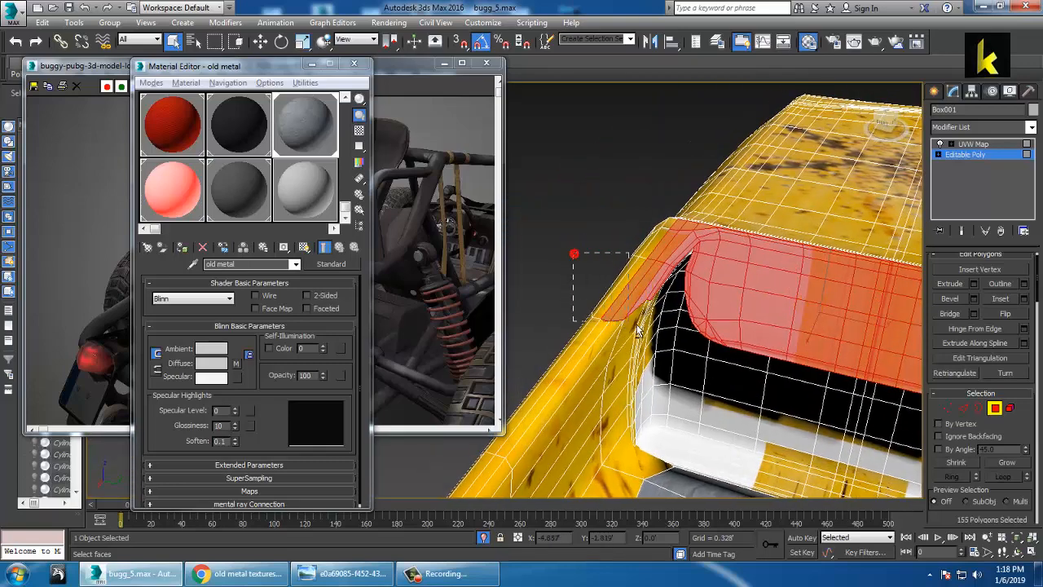
Add the polygons along the side of the seat and its lower panel to the selection
{"action": "left_click_drag", "start_coordinate": [638, 330], "coordinate": [637, 330], "text": "alt"}
{"action": "middle_click_drag", "start_coordinate": [638, 330], "coordinate": [678, 343], "text": "alt"}
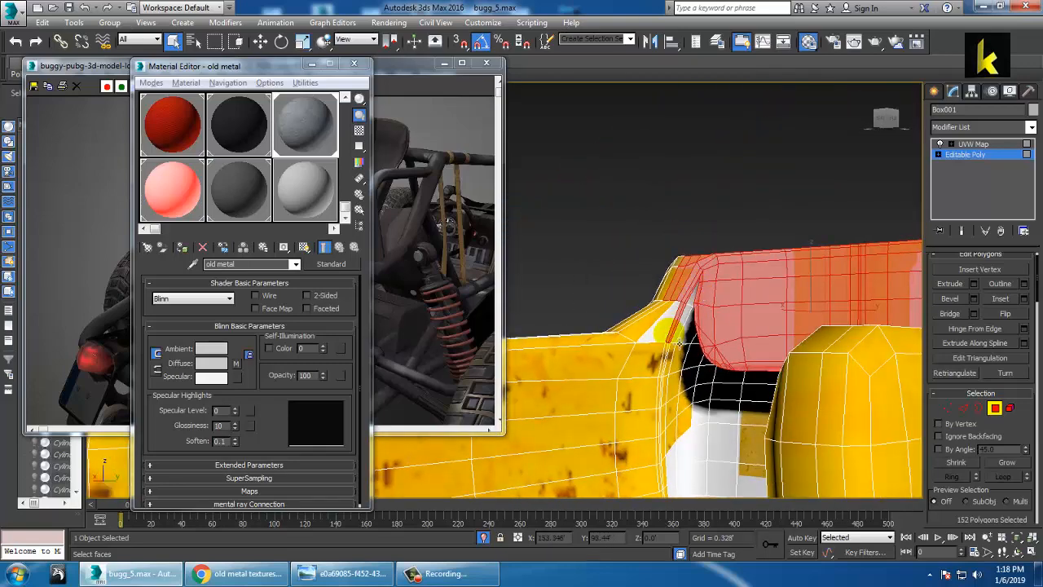
{"action": "left_click", "coordinate": [684, 333], "text": "ctrl"}
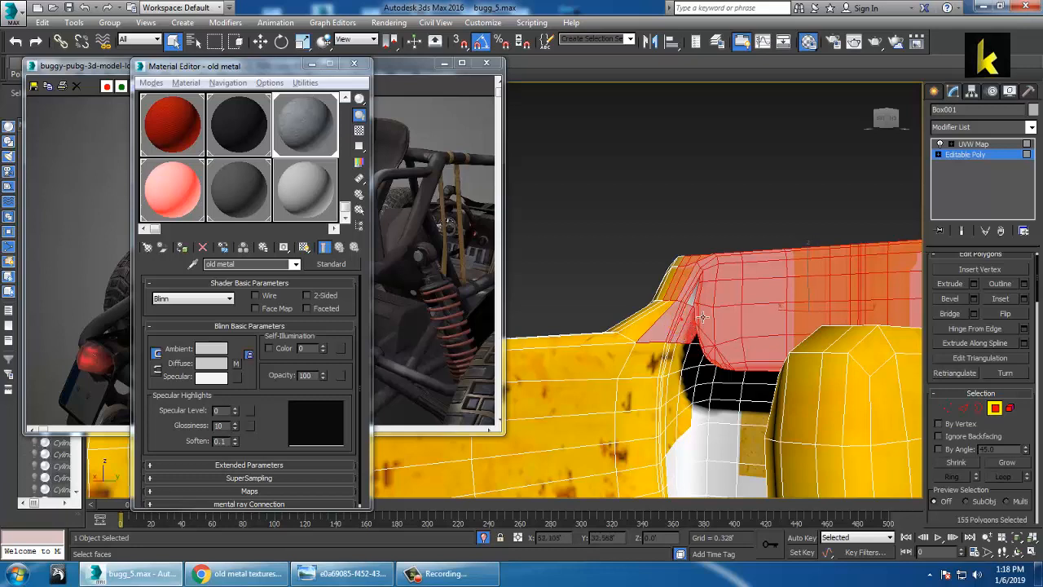
{"action": "left_click", "coordinate": [718, 420], "text": "ctrl"}
{"action": "left_click", "coordinate": [723, 445], "text": "ctrl"}
{"action": "left_click", "coordinate": [725, 475], "text": "ctrl"}
{"action": "left_click", "coordinate": [704, 453], "text": "ctrl"}
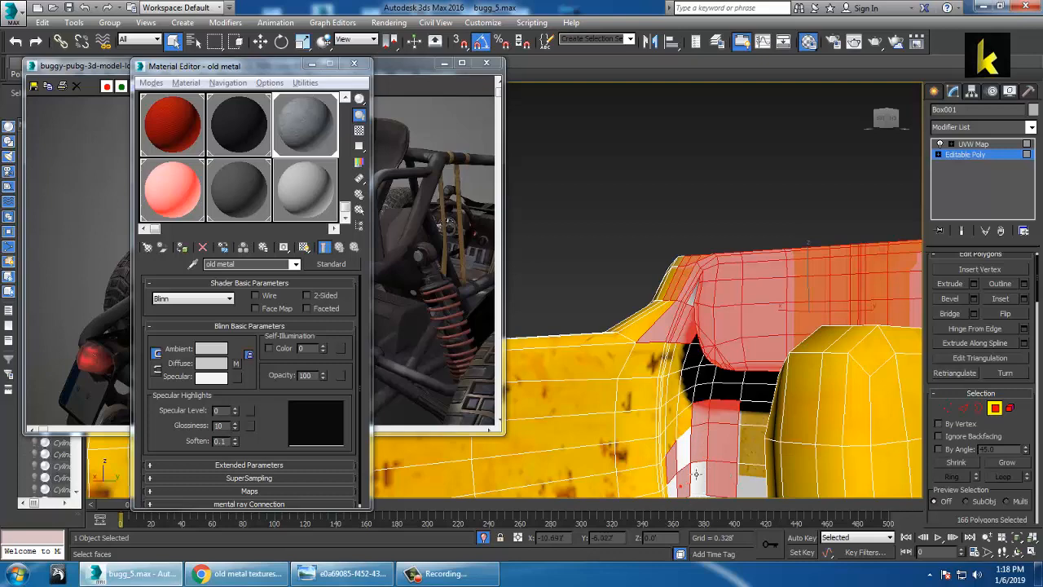
{"action": "left_click", "coordinate": [705, 491], "text": "ctrl"}
Add the lower front seat polygons to the selection and grow it once
{"action": "middle_click_drag", "start_coordinate": [705, 489], "coordinate": [768, 332], "text": "alt"}
{"action": "middle_click_drag", "start_coordinate": [767, 332], "coordinate": [678, 228]}
{"action": "middle_click_drag", "start_coordinate": [657, 279], "coordinate": [692, 320], "text": "alt"}
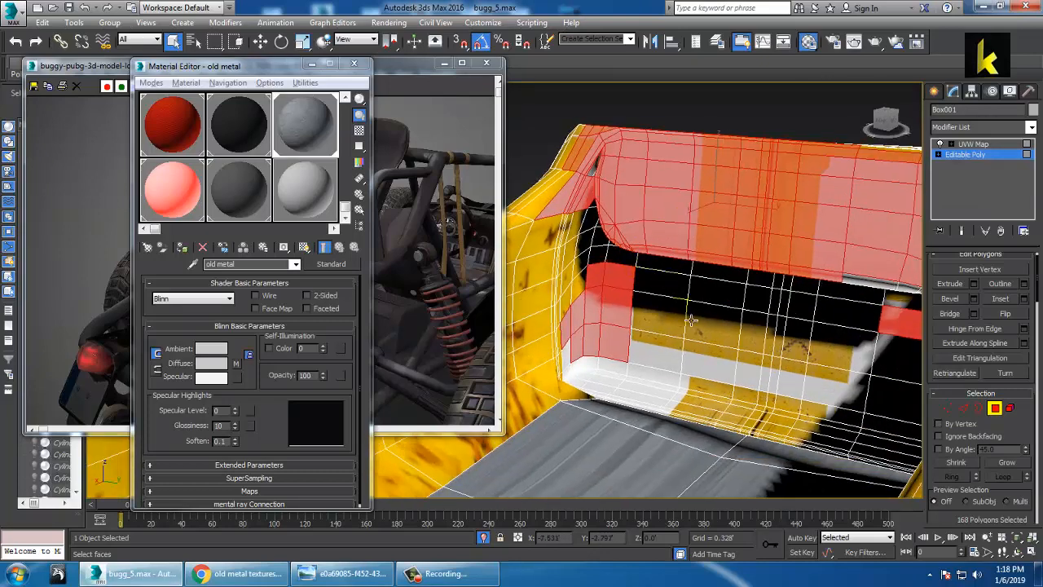
{"action": "left_click", "coordinate": [647, 398], "text": "ctrl"}
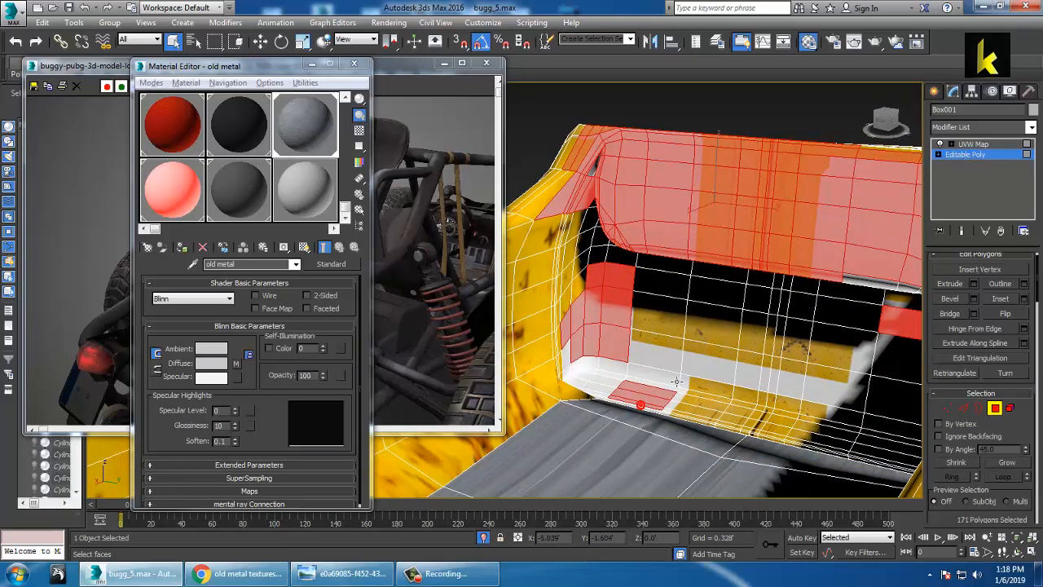
{"action": "left_click", "coordinate": [676, 380], "text": "ctrl"}
{"action": "left_click", "coordinate": [654, 352], "text": "ctrl"}
{"action": "left_click", "coordinate": [705, 362], "text": "ctrl"}
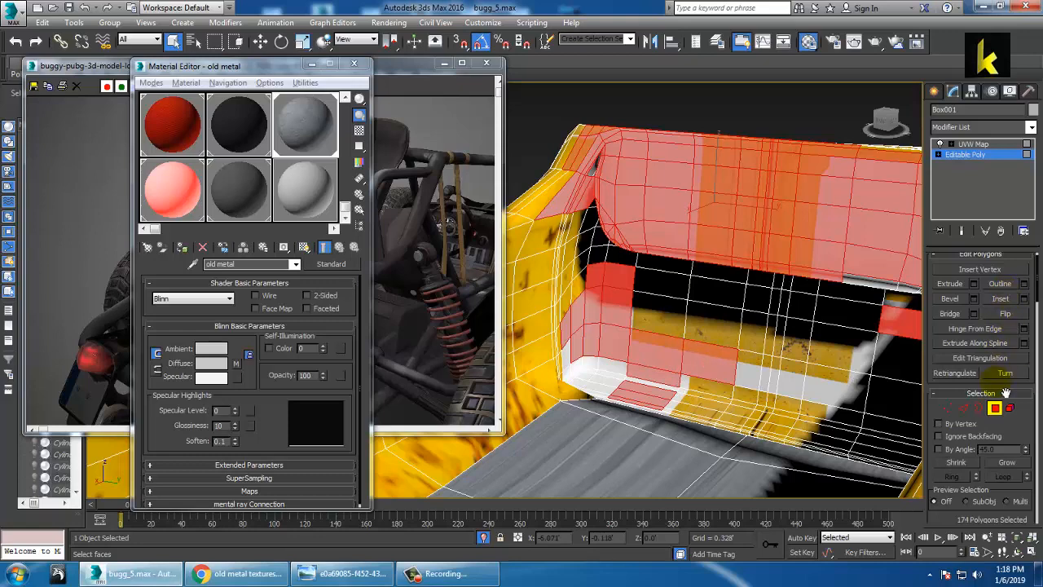
{"action": "left_click", "coordinate": [1005, 462]}
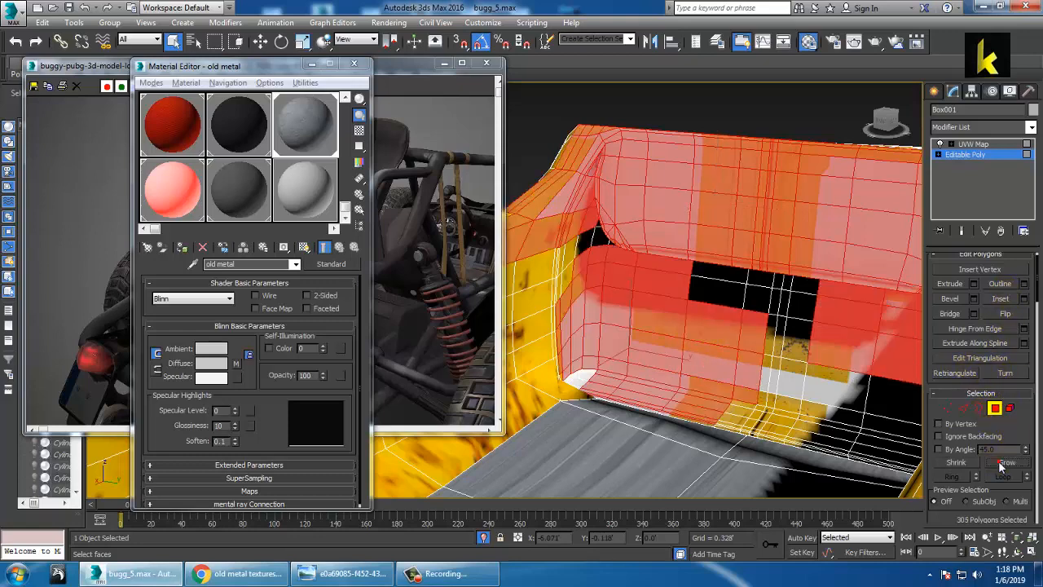
Add the remaining polygons of the seat front and back to the selection
{"action": "middle_click_drag", "start_coordinate": [707, 269], "coordinate": [759, 318], "text": "alt"}
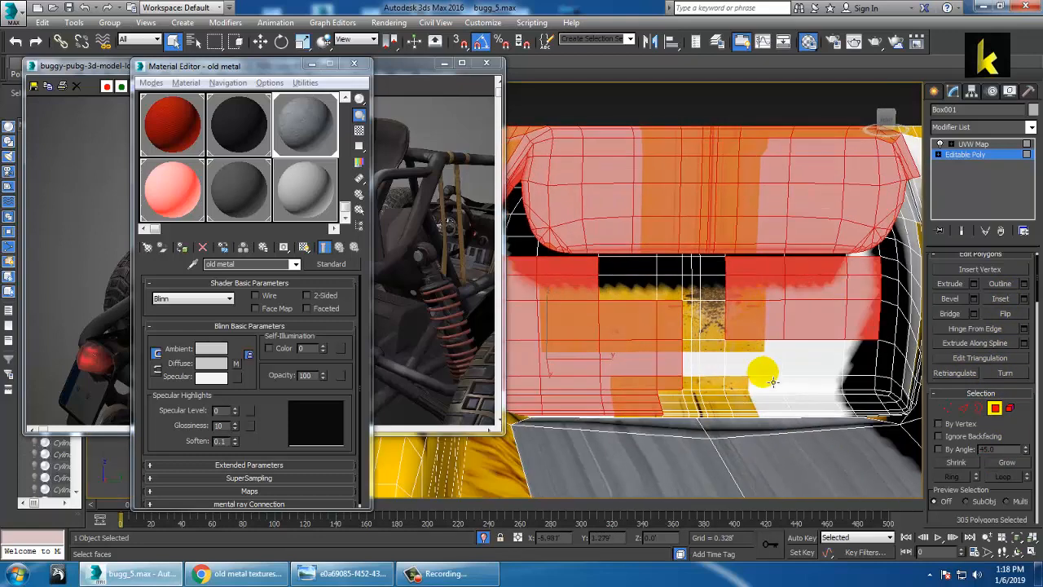
{"action": "left_click", "coordinate": [721, 369], "text": "ctrl"}
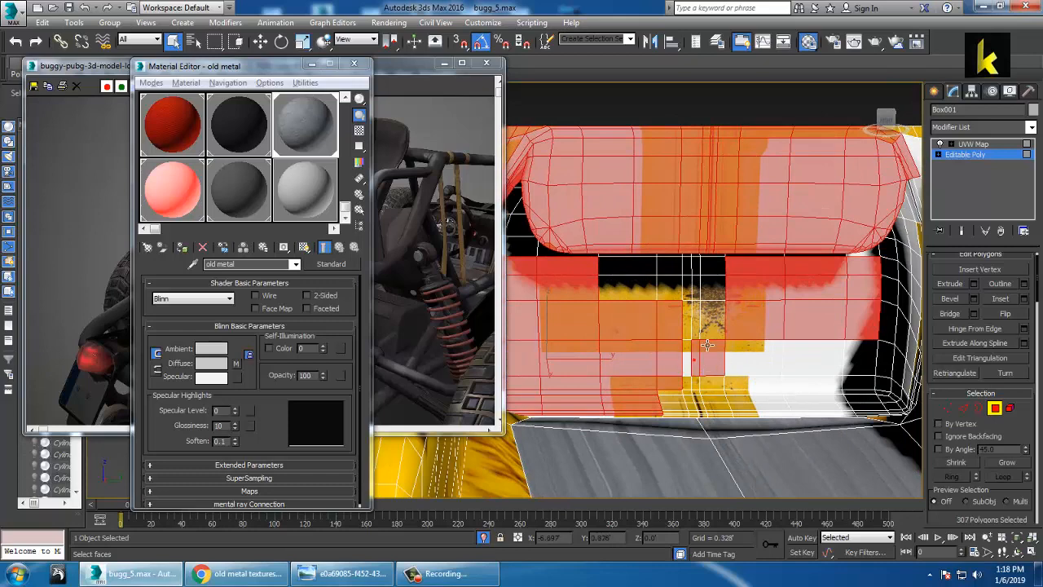
{"action": "left_click", "coordinate": [702, 320], "text": "ctrl"}
{"action": "left_click", "coordinate": [656, 298], "text": "ctrl"}
{"action": "left_click", "coordinate": [670, 287], "text": "ctrl"}
{"action": "left_click", "coordinate": [714, 293], "text": "ctrl"}
{"action": "left_click", "coordinate": [743, 359], "text": "ctrl"}
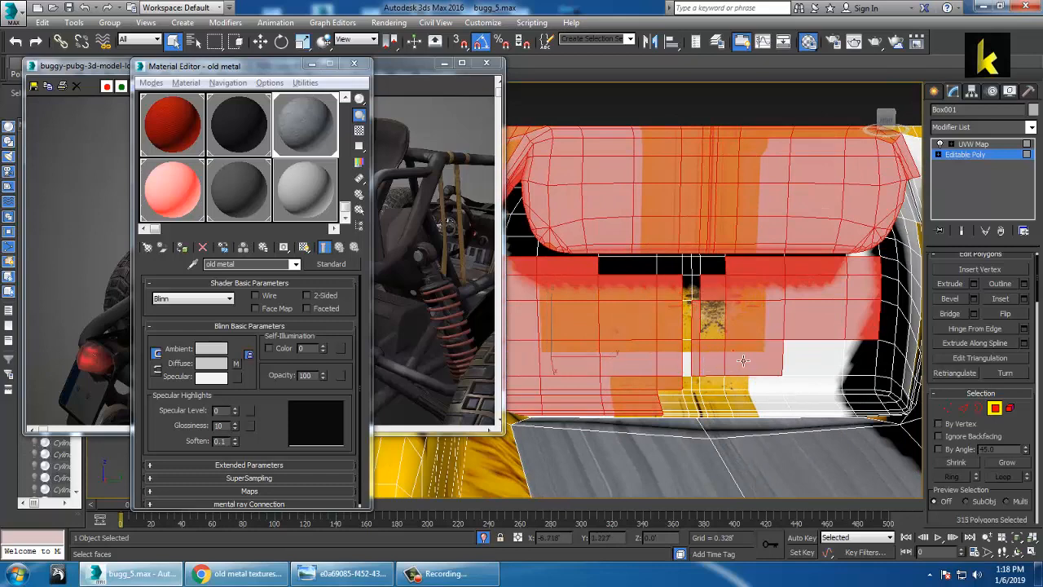
{"action": "left_click", "coordinate": [802, 371], "text": "ctrl"}
{"action": "left_click", "coordinate": [863, 363], "text": "ctrl"}
{"action": "left_click", "coordinate": [772, 396], "text": "ctrl"}
{"action": "middle_click_drag", "start_coordinate": [850, 329], "coordinate": [742, 320], "text": "alt"}
{"action": "left_click", "coordinate": [824, 395], "text": "ctrl"}
{"action": "scroll", "coordinate": [854, 397], "scroll_direction": "down", "scroll_amount": 3}
{"action": "scroll", "coordinate": [684, 346], "scroll_direction": "down", "scroll_amount": 1}
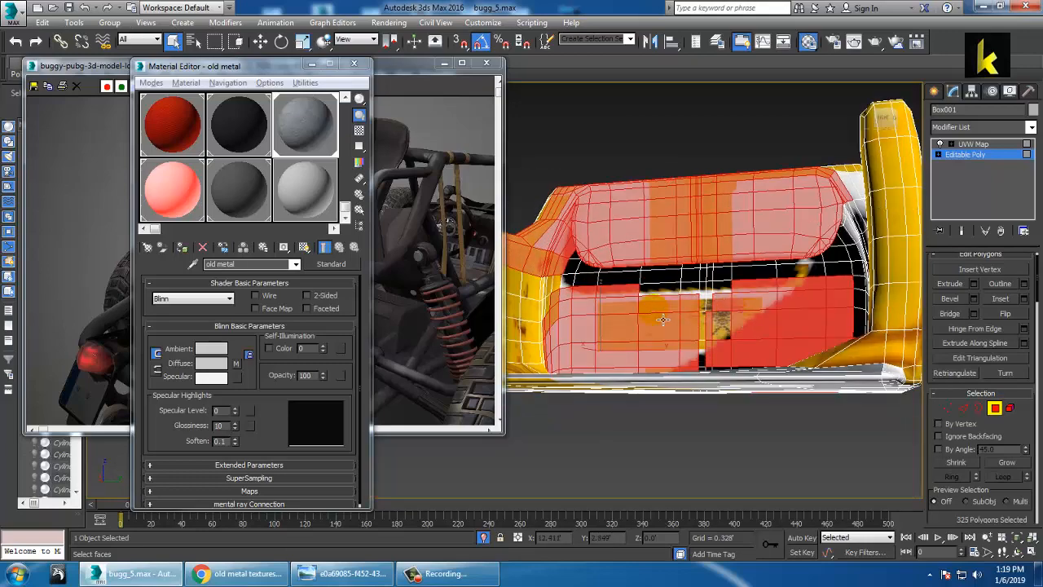
Add the remaining polygons along the seat back to the selection
{"action": "middle_click_drag", "start_coordinate": [662, 319], "coordinate": [722, 301], "text": "alt"}
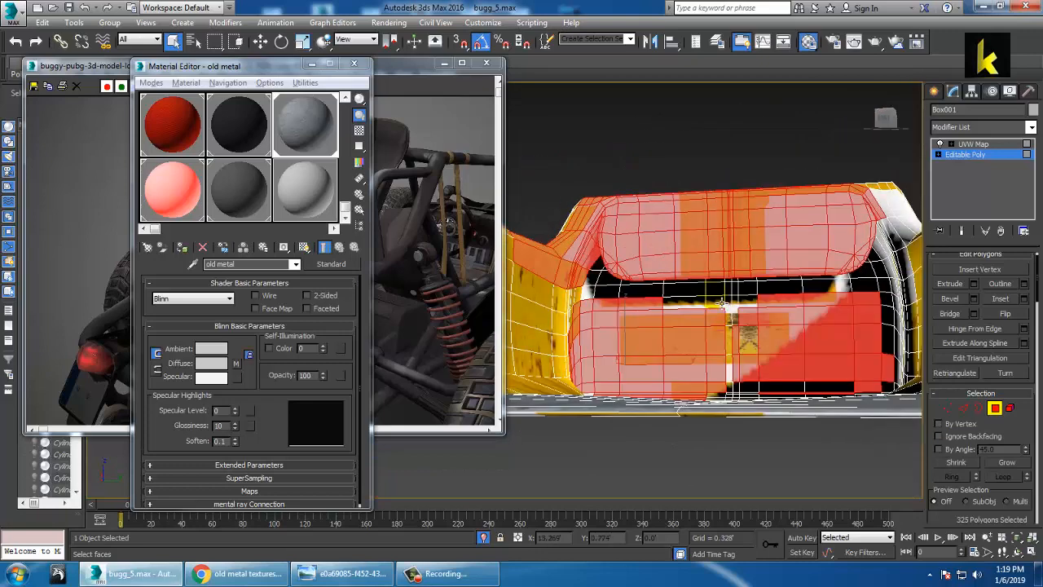
{"action": "left_click", "coordinate": [674, 295], "text": "ctrl"}
{"action": "left_click", "coordinate": [595, 286], "text": "ctrl"}
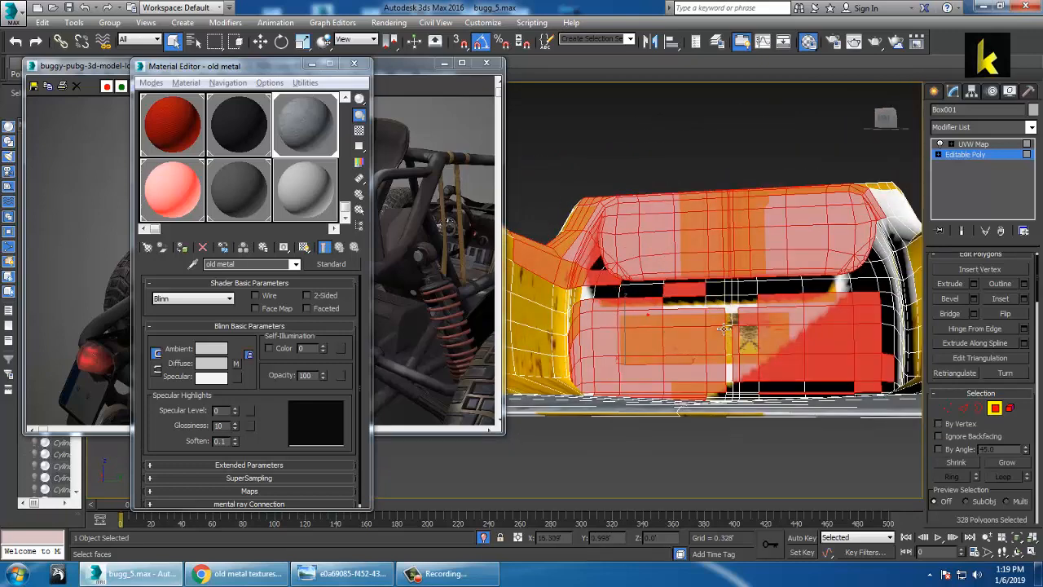
{"action": "left_click", "coordinate": [695, 306], "text": "ctrl"}
{"action": "left_click", "coordinate": [732, 298], "text": "ctrl"}
{"action": "left_click", "coordinate": [720, 299], "text": "ctrl"}
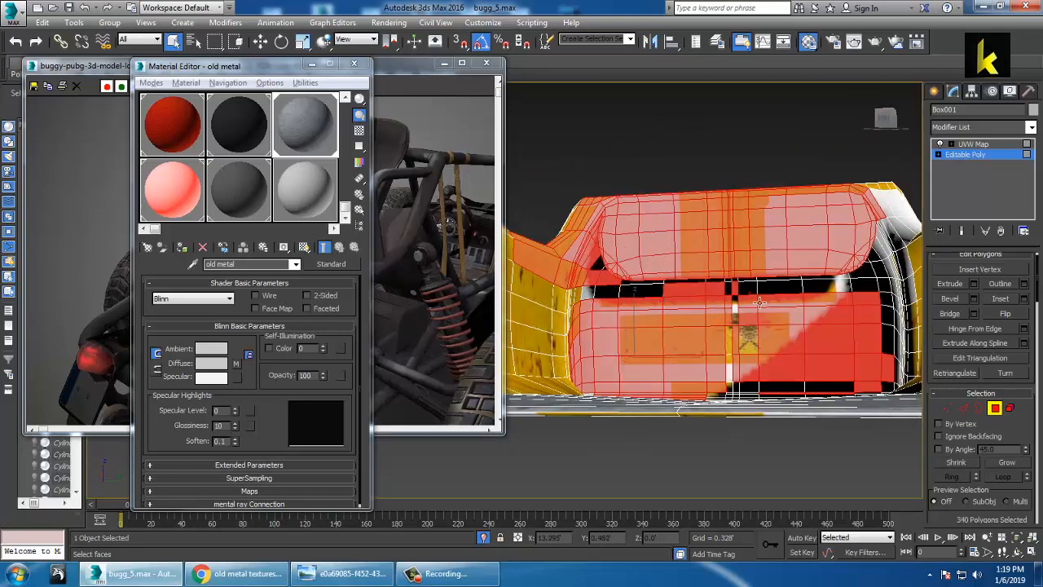
{"action": "left_click", "coordinate": [749, 292], "text": "ctrl"}
Add the lower seat front polygons to the selection
{"action": "left_click_drag", "start_coordinate": [213, 45], "coordinate": [219, 82]}
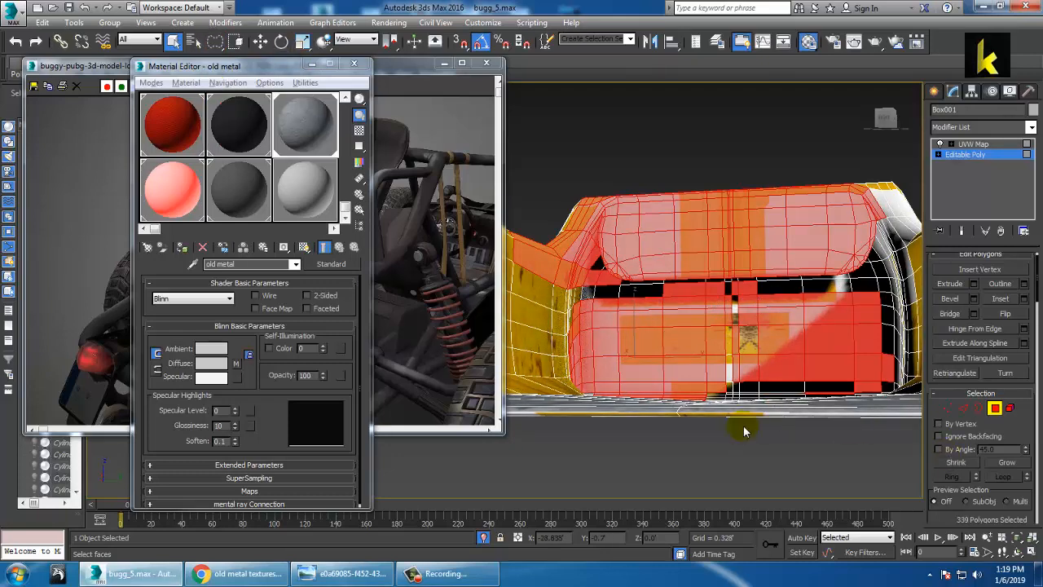
{"action": "middle_click_drag", "start_coordinate": [760, 471], "coordinate": [739, 473], "text": "alt"}
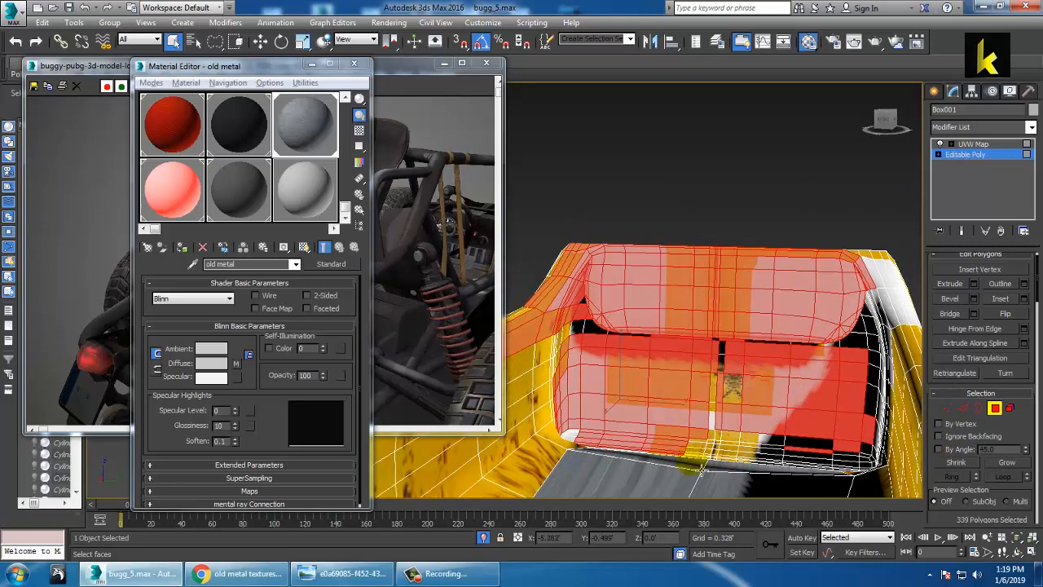
{"action": "left_click", "coordinate": [701, 471], "text": "ctrl"}
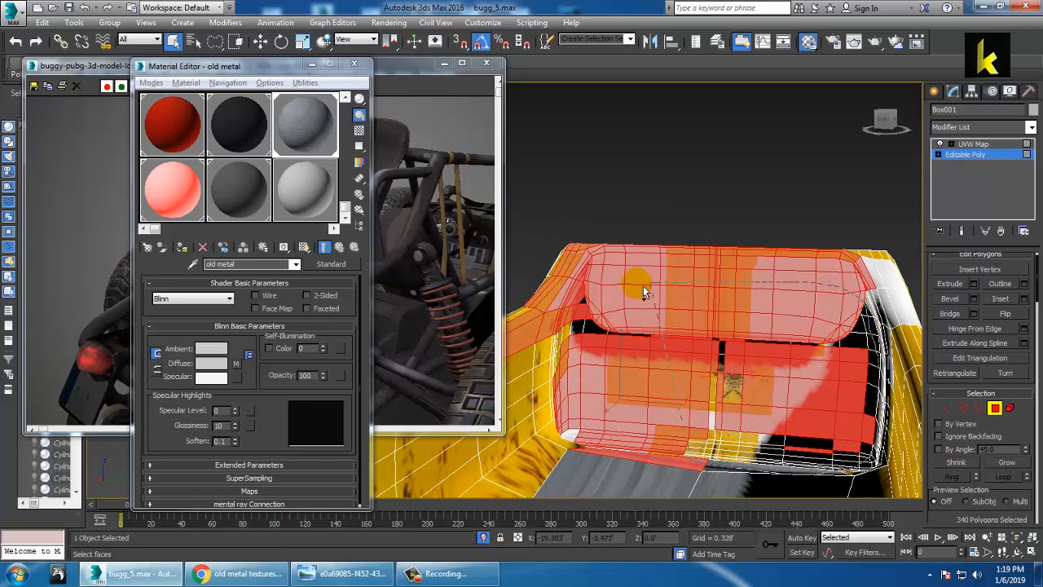
{"action": "left_click", "coordinate": [757, 474], "text": "ctrl"}
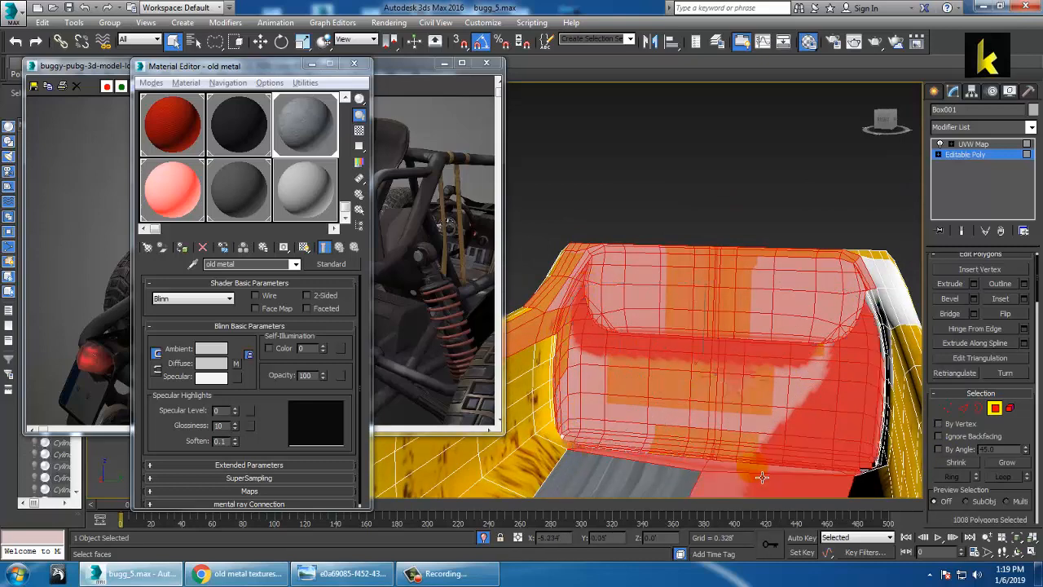
Remove the surrounding body polygons from the selection in wireframe view, undoing one wrong deselection
{"action": "middle_click_drag", "start_coordinate": [698, 393], "coordinate": [835, 463], "text": "alt"}
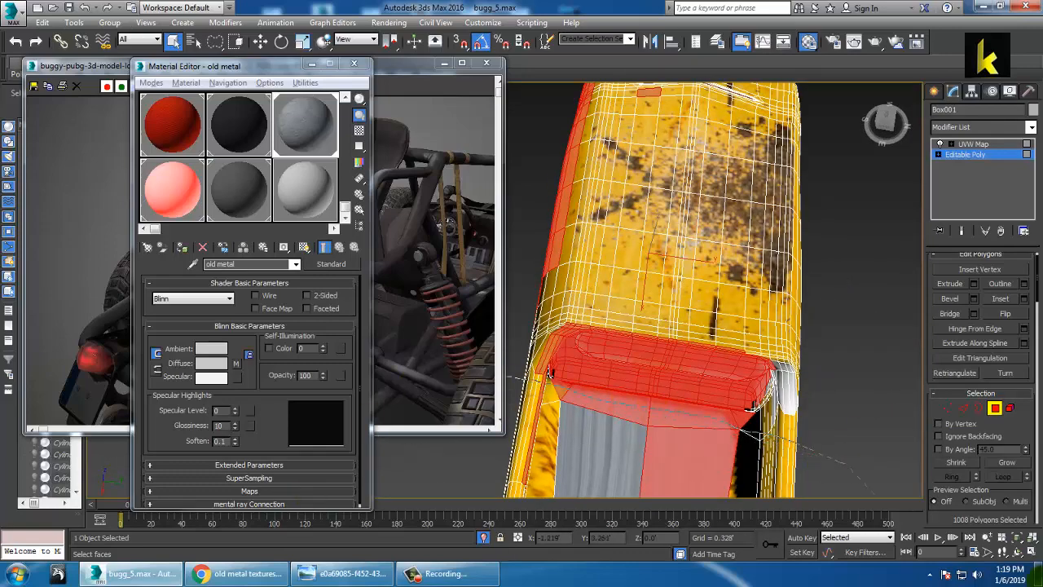
{"action": "left_click_drag", "start_coordinate": [876, 492], "coordinate": [733, 494], "text": "alt"}
{"action": "scroll", "coordinate": [758, 310], "scroll_direction": "down", "scroll_amount": 5}
{"action": "middle_click_drag", "start_coordinate": [676, 302], "coordinate": [760, 239], "text": "alt"}
{"action": "scroll", "coordinate": [757, 236], "scroll_direction": "down", "scroll_amount": 1}
{"action": "mouse_move", "coordinate": [857, 326]}
{"action": "middle_mouse_down", "text": "alt"}
{"action": "mouse_move", "coordinate": [800, 281]}
{"action": "mouse_move", "coordinate": [717, 357]}
{"action": "middle_mouse_up", "text": "alt"}
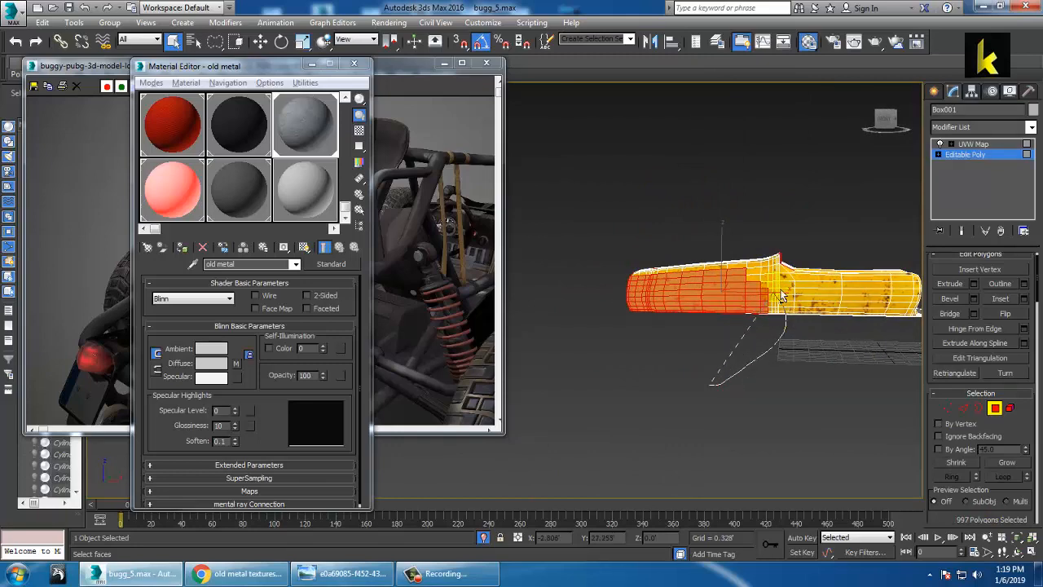
{"action": "left_click_drag", "start_coordinate": [512, 258], "coordinate": [633, 554], "text": "alt"}
{"action": "key", "text": "F3"}
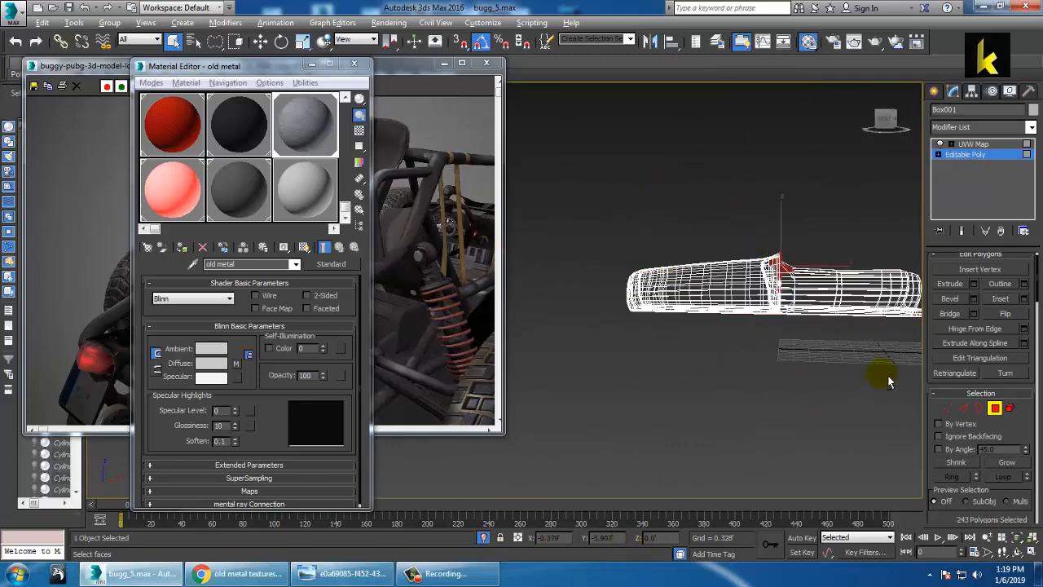
{"action": "middle_click_drag", "start_coordinate": [888, 381], "coordinate": [831, 349], "text": "alt"}
{"action": "key", "text": "ctrl+z"}
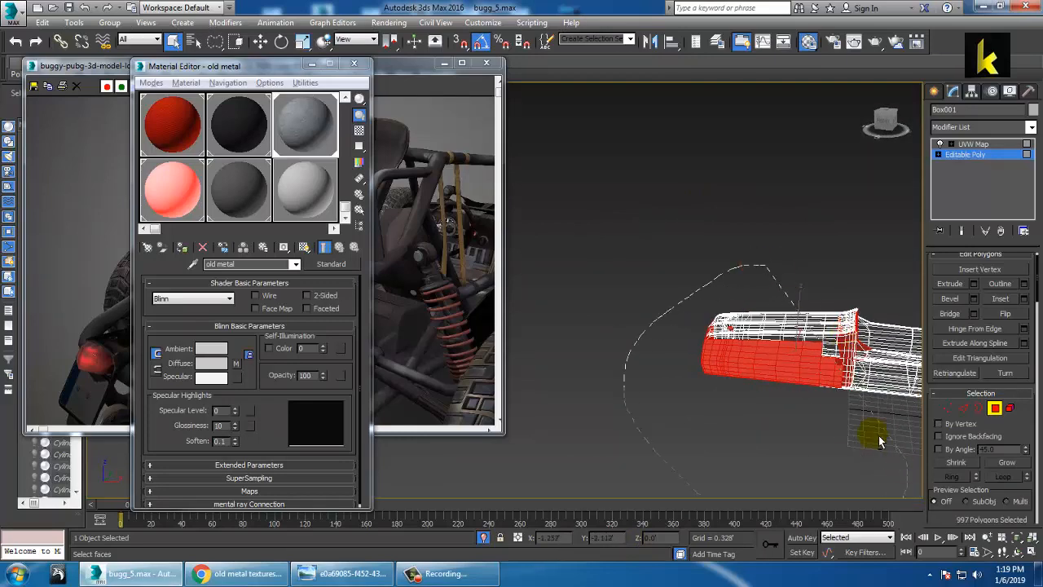
{"action": "left_click_drag", "start_coordinate": [844, 388], "coordinate": [848, 390], "text": "alt"}
{"action": "mouse_move", "coordinate": [891, 383]}
{"action": "middle_mouse_down", "text": "alt"}
{"action": "mouse_move", "coordinate": [892, 407]}
{"action": "mouse_move", "coordinate": [887, 400]}
{"action": "mouse_move", "coordinate": [811, 431]}
{"action": "mouse_move", "coordinate": [722, 434]}
{"action": "mouse_move", "coordinate": [834, 425]}
{"action": "mouse_move", "coordinate": [729, 411]}
{"action": "mouse_move", "coordinate": [926, 403]}
{"action": "middle_mouse_up", "text": "alt"}
{"action": "key", "text": "F3"}
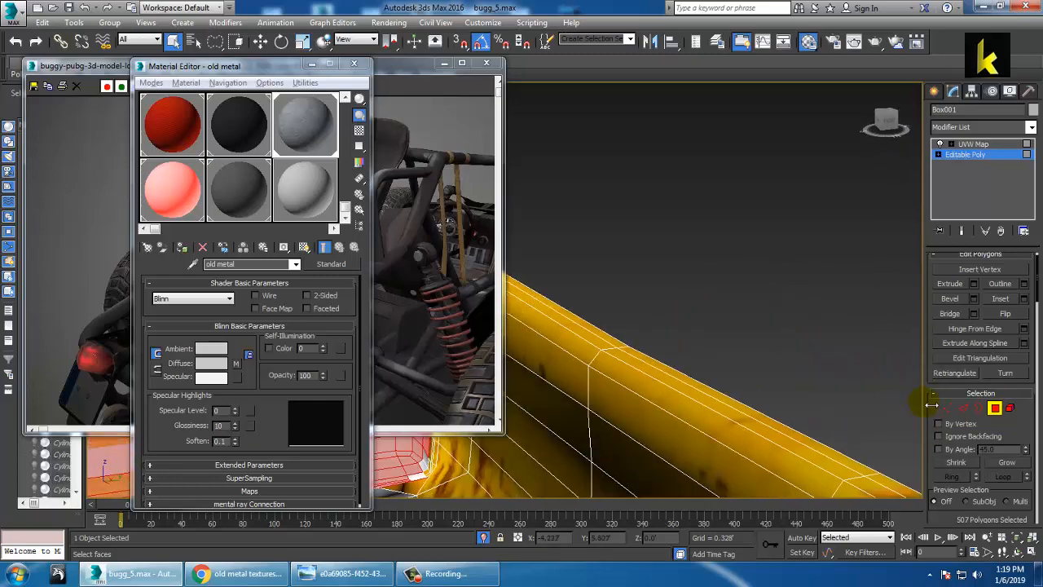
Add the polygons at the side corner and top edge of the seat to the selection
{"action": "mouse_move", "coordinate": [716, 437]}
{"action": "middle_mouse_down", "text": "alt"}
{"action": "mouse_move", "coordinate": [677, 423]}
{"action": "mouse_move", "coordinate": [744, 395]}
{"action": "mouse_move", "coordinate": [811, 391]}
{"action": "middle_mouse_up", "text": "alt"}
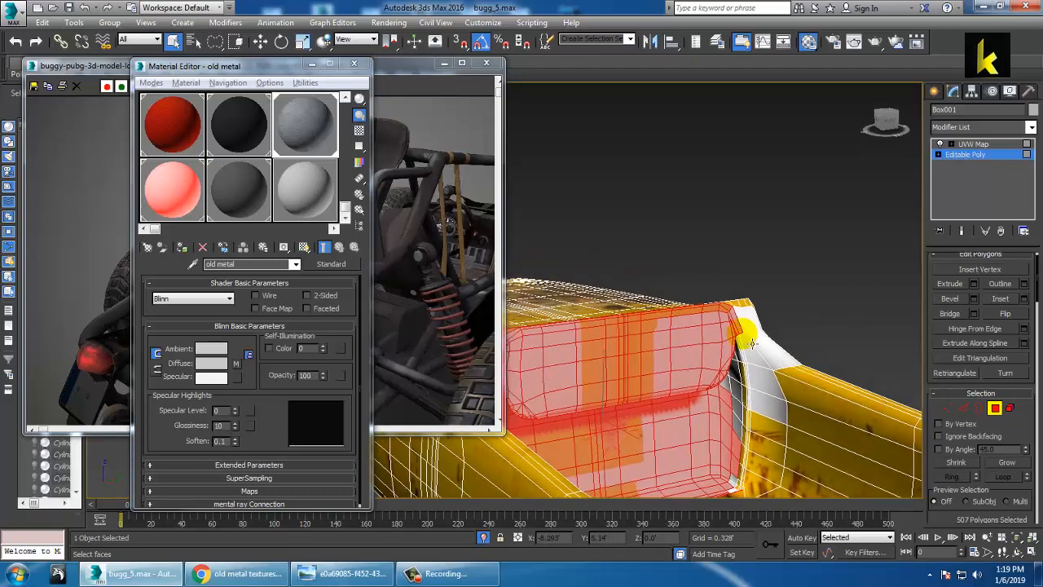
{"action": "scroll", "coordinate": [749, 342], "scroll_direction": "up", "scroll_amount": 3}
{"action": "left_click", "coordinate": [718, 444], "text": "ctrl"}
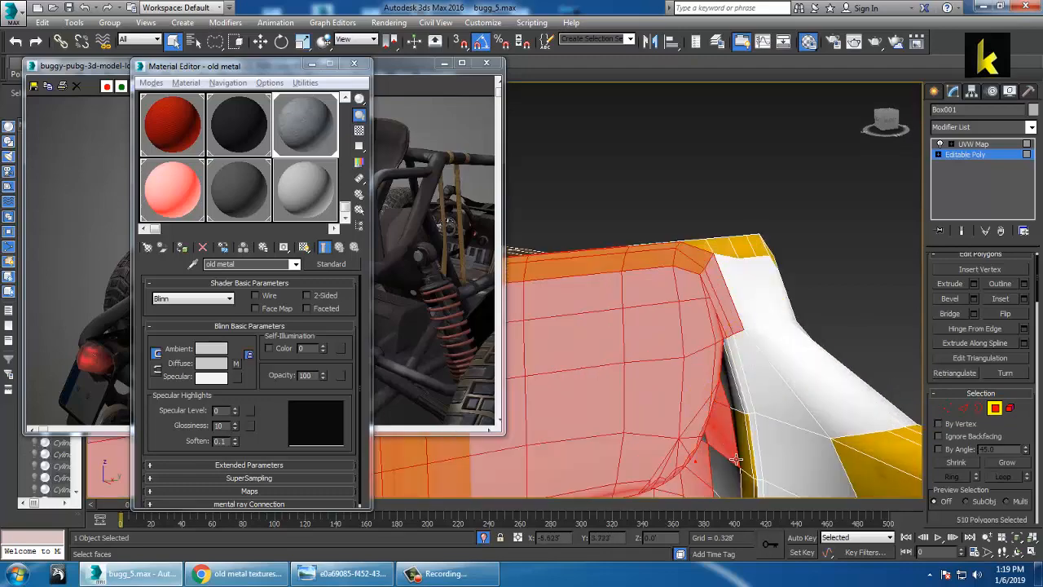
{"action": "middle_click_drag", "start_coordinate": [735, 458], "coordinate": [819, 379], "text": "alt"}
{"action": "left_click", "coordinate": [749, 379], "text": "ctrl"}
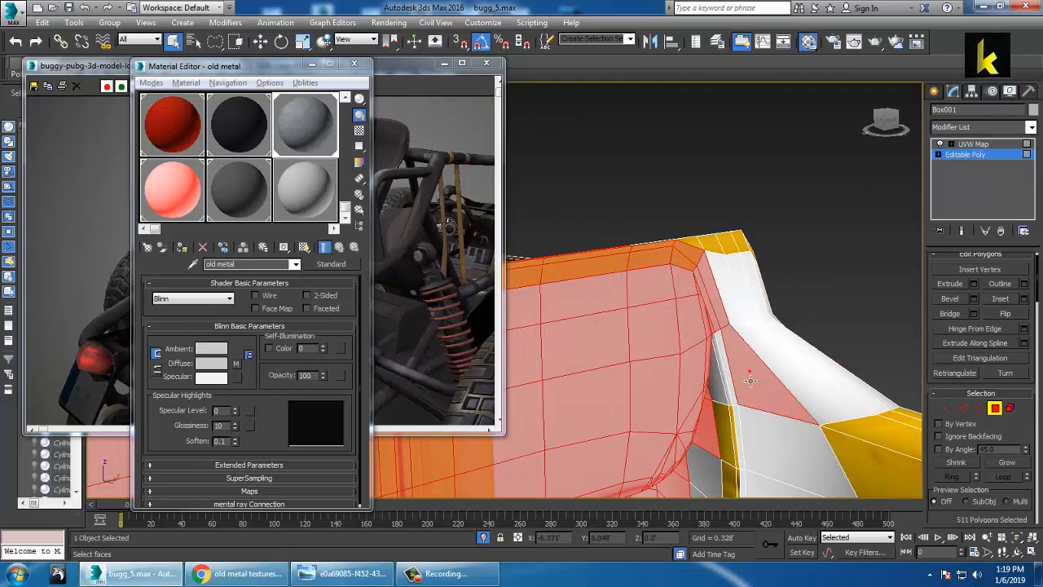
{"action": "left_click", "coordinate": [734, 380], "text": "ctrl"}
{"action": "left_click", "coordinate": [738, 295], "text": "ctrl"}
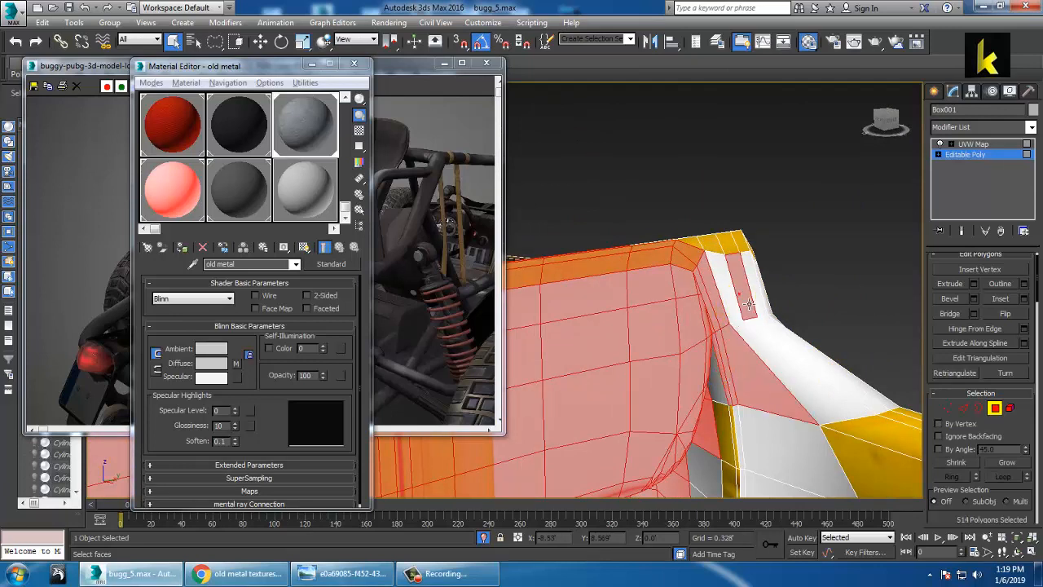
{"action": "left_click", "coordinate": [723, 285], "text": "ctrl"}
{"action": "left_click", "coordinate": [751, 287], "text": "ctrl"}
Add the remaining side strip and lower corner polygons of the seat to the selection
{"action": "left_click", "coordinate": [793, 359], "text": "ctrl"}
{"action": "left_click", "coordinate": [824, 365], "text": "ctrl"}
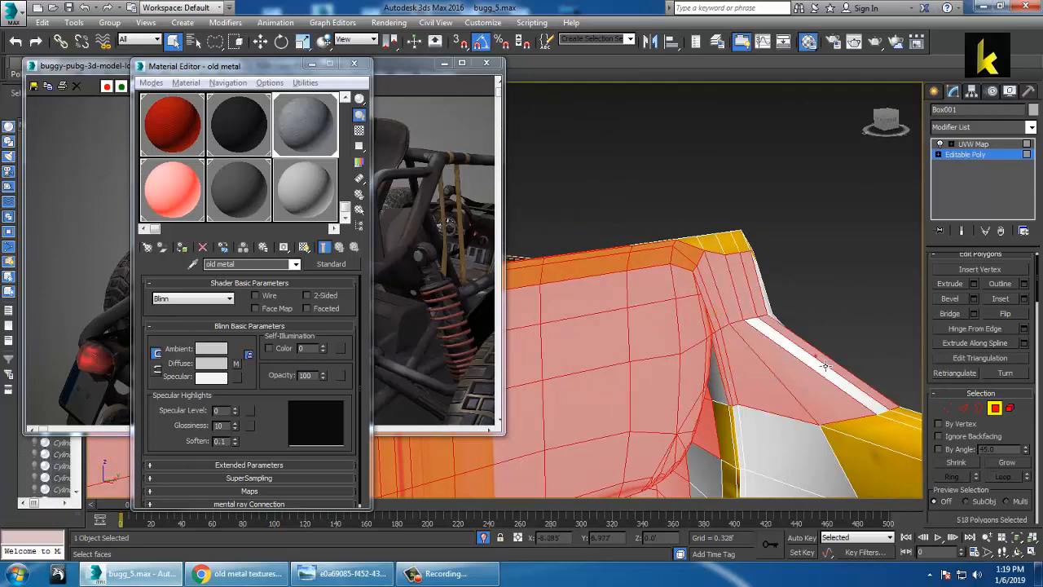
{"action": "left_click", "coordinate": [787, 339], "text": "ctrl"}
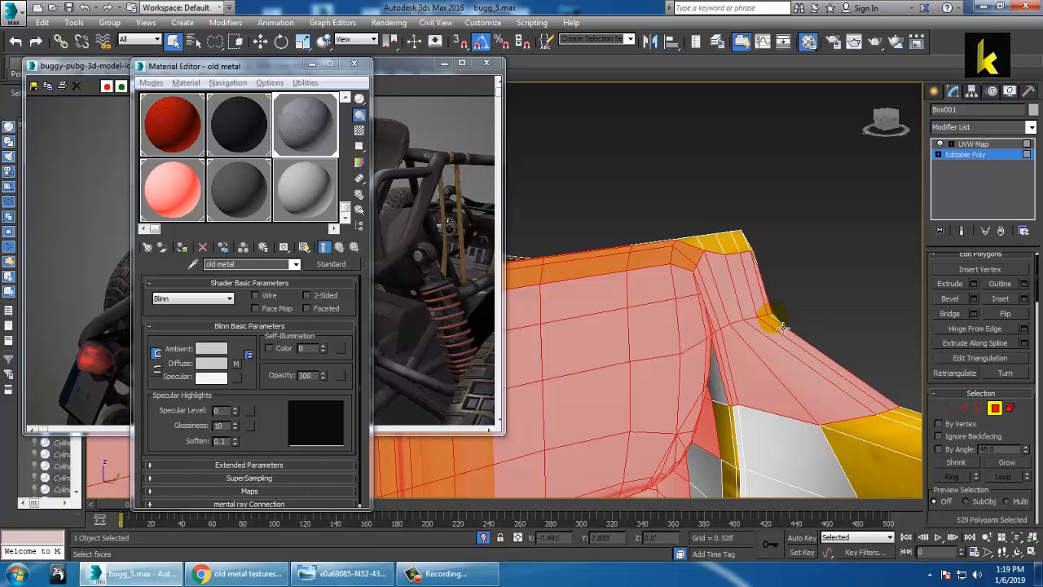
{"action": "left_click", "coordinate": [771, 438], "text": "ctrl"}
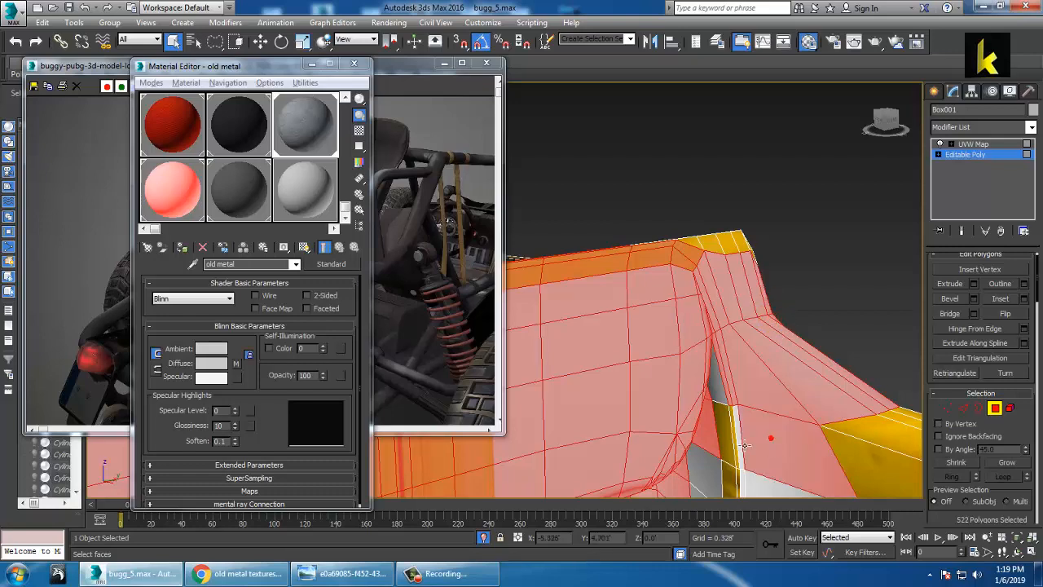
{"action": "left_click", "coordinate": [767, 488], "text": "ctrl"}
{"action": "middle_click_drag", "start_coordinate": [767, 488], "coordinate": [771, 375], "text": "alt"}
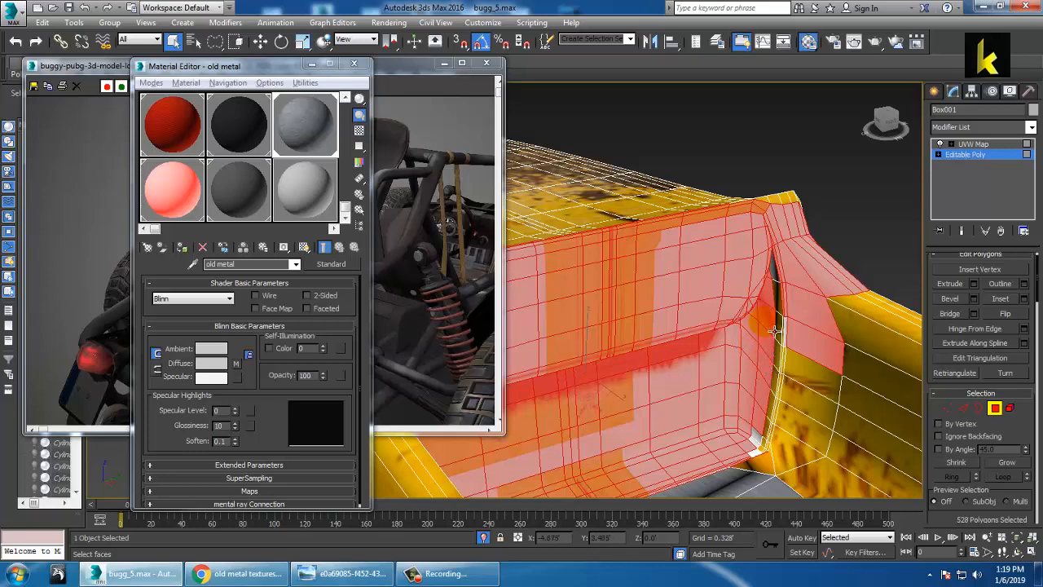
{"action": "left_click", "coordinate": [783, 285], "text": "ctrl"}
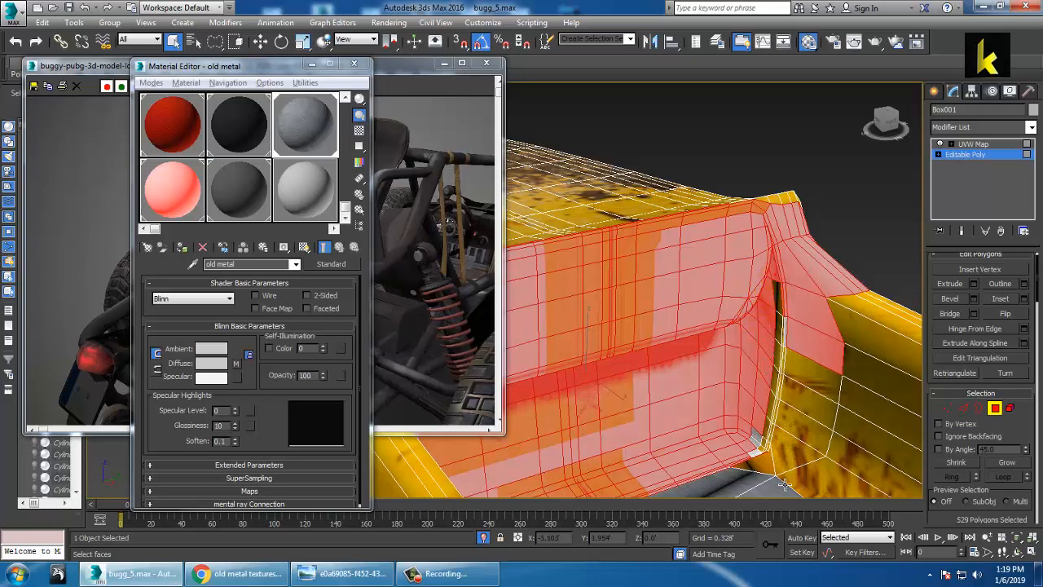
{"action": "left_click", "coordinate": [764, 446], "text": "ctrl"}
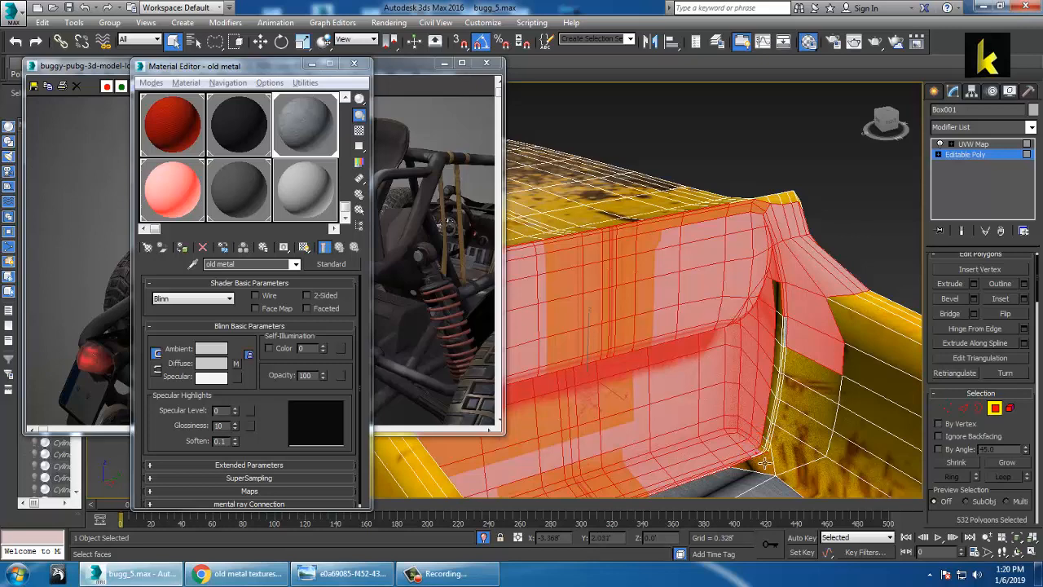
{"action": "middle_click_drag", "start_coordinate": [762, 467], "coordinate": [722, 369], "text": "alt"}
Open the Material Editor, pick an unused sample slot and add a Bitmap to its Diffuse map
{"action": "key", "text": "m"}
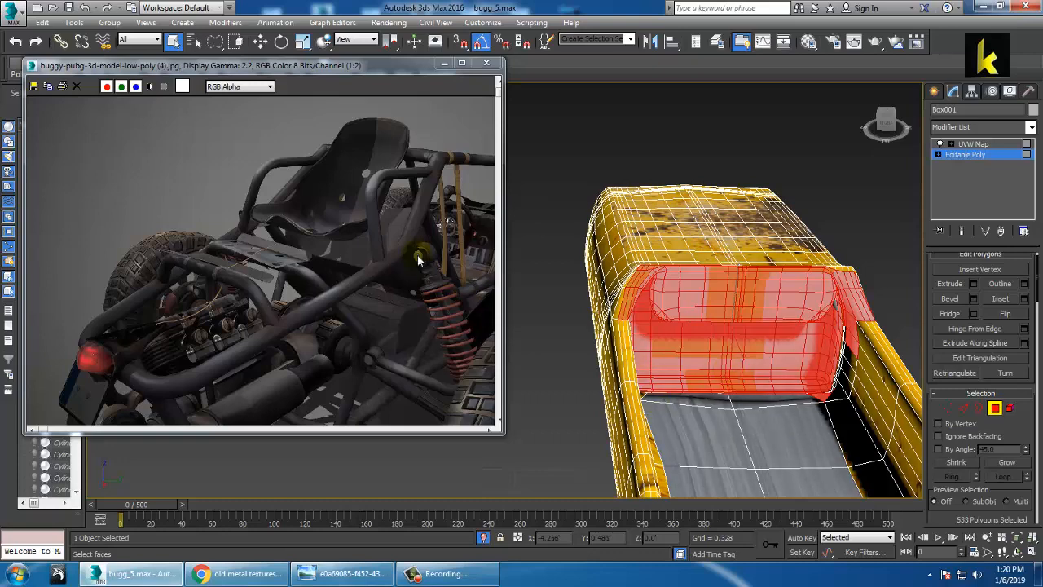
{"action": "key", "text": "m"}
{"action": "left_click", "coordinate": [284, 180]}
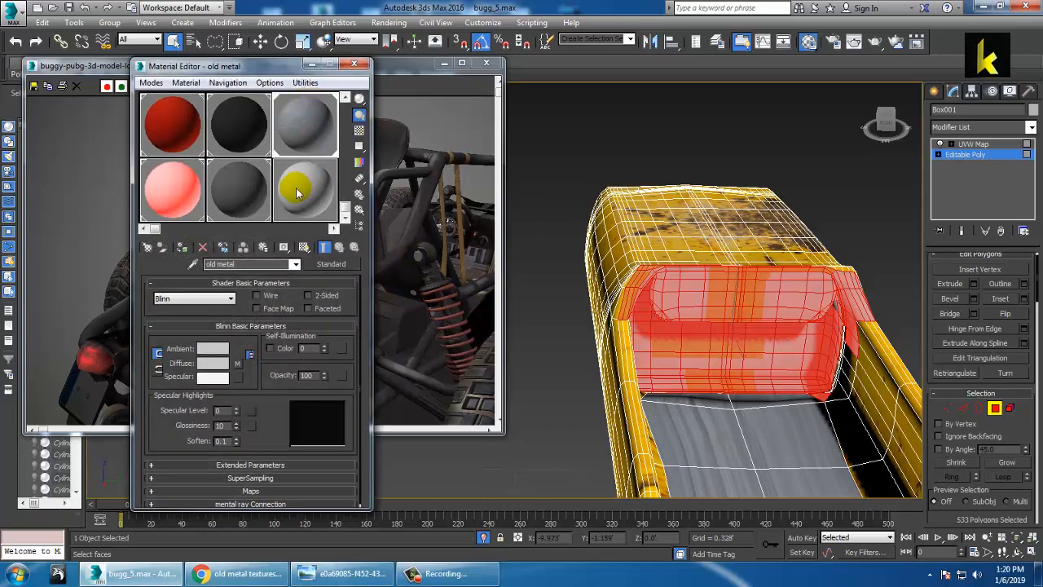
{"action": "left_click", "coordinate": [217, 365]}
{"action": "left_click", "coordinate": [237, 364]}
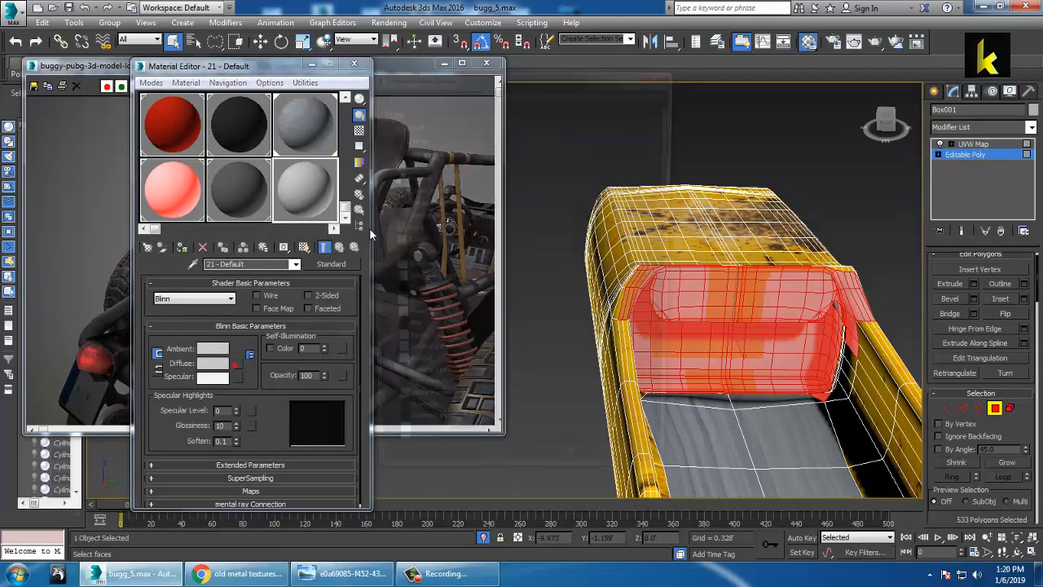
{"action": "double_click", "coordinate": [418, 139]}
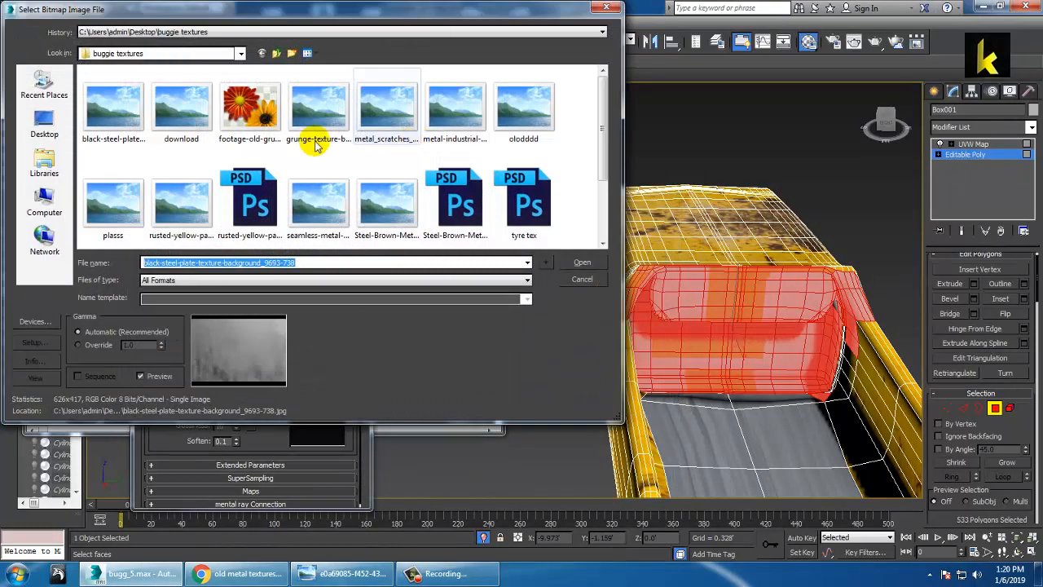
Try to load the olodddd image, then preview the plasss image
{"action": "left_click", "coordinate": [137, 104]}
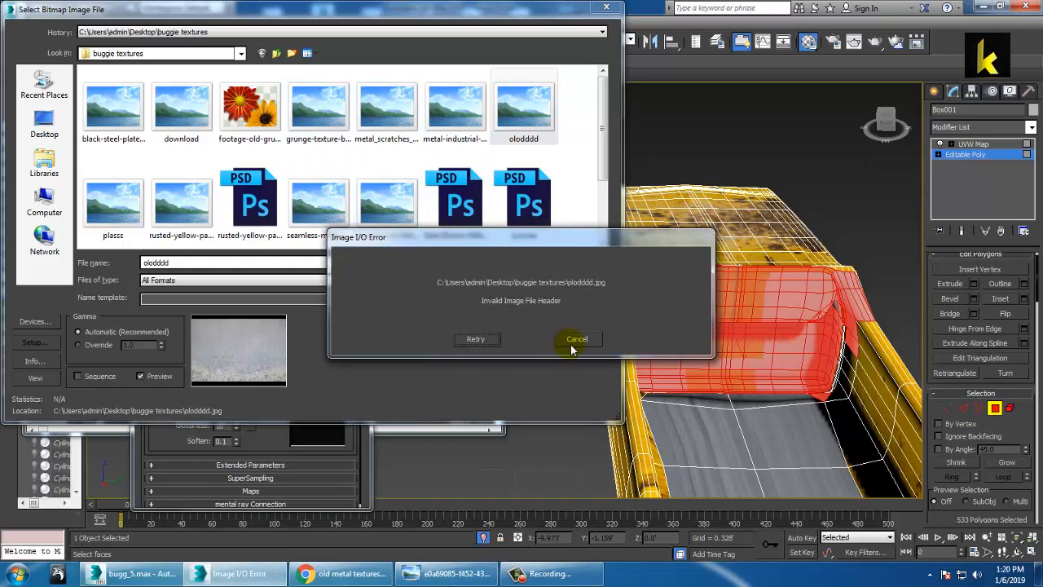
{"action": "left_click", "coordinate": [573, 345]}
{"action": "right_click", "coordinate": [112, 204]}
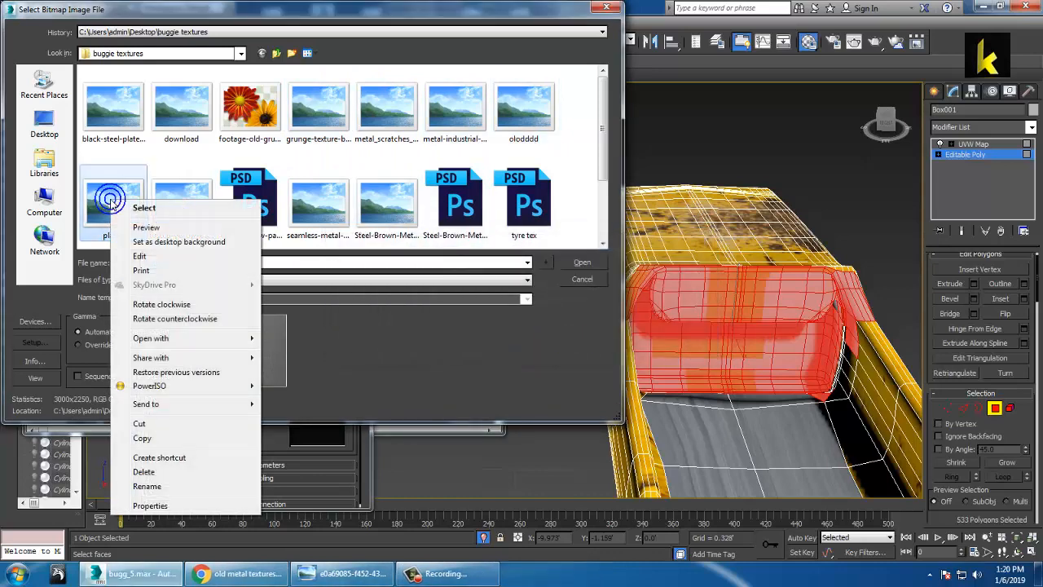
{"action": "left_click", "coordinate": [147, 225]}
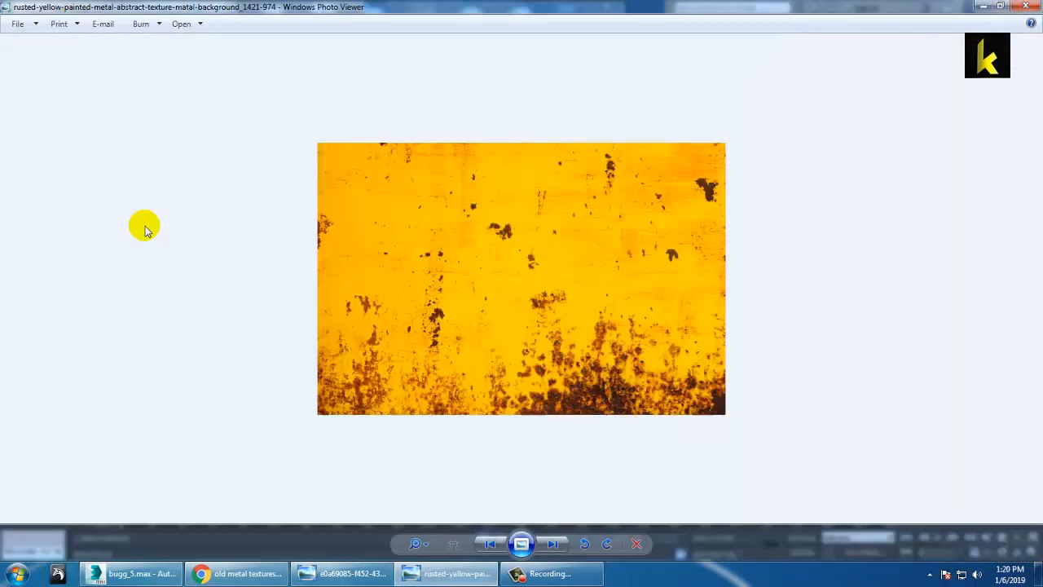
{"action": "left_click", "coordinate": [1025, 6]}
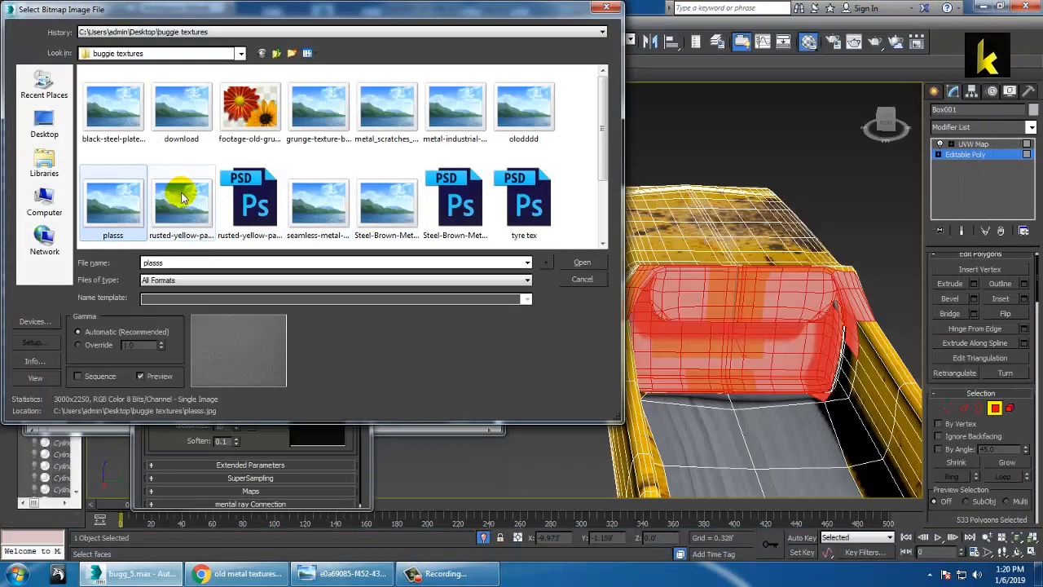
Load the rusted-yellow-painted-metal texture, assign the material to the selected polygons and show it in the viewport
{"action": "double_click", "coordinate": [182, 199]}
{"action": "left_click", "coordinate": [181, 248]}
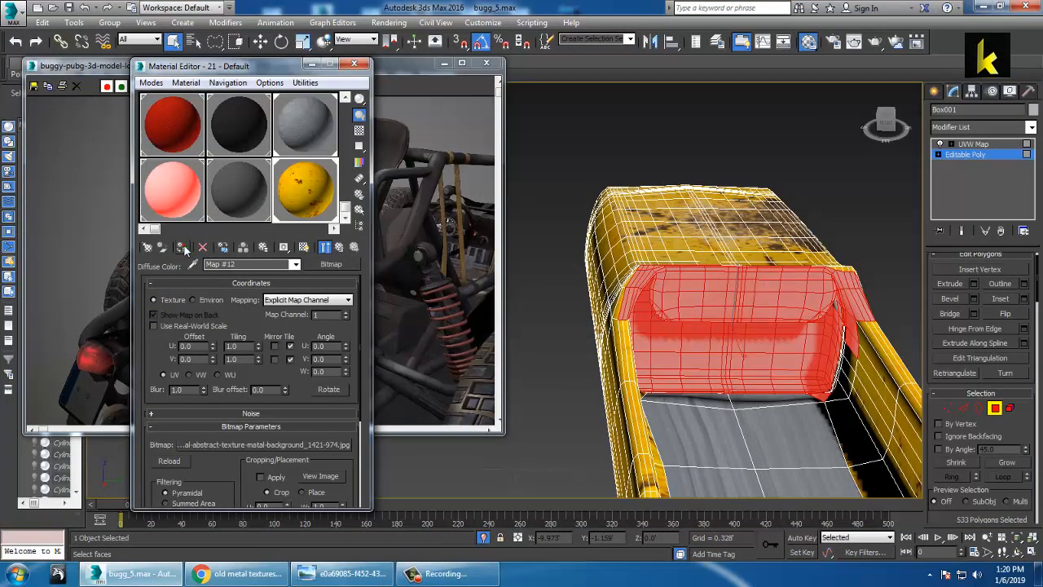
{"action": "left_click", "coordinate": [302, 247]}
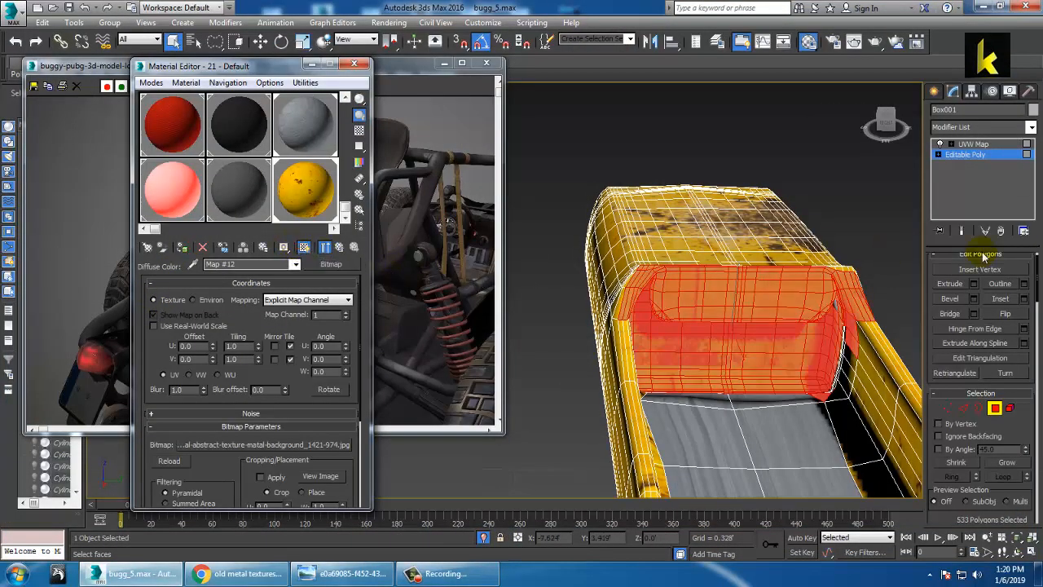
Add a UVW Map modifier to the seat selection
{"action": "left_click", "coordinate": [1030, 127]}
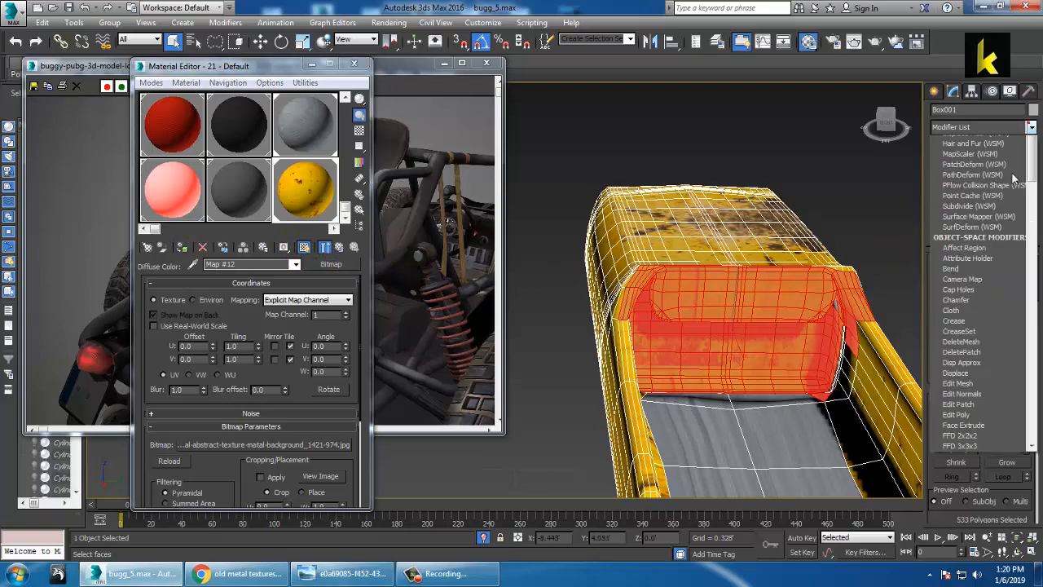
{"action": "scroll", "coordinate": [974, 326], "scroll_direction": "down", "scroll_amount": 15}
{"action": "left_click", "coordinate": [961, 433]}
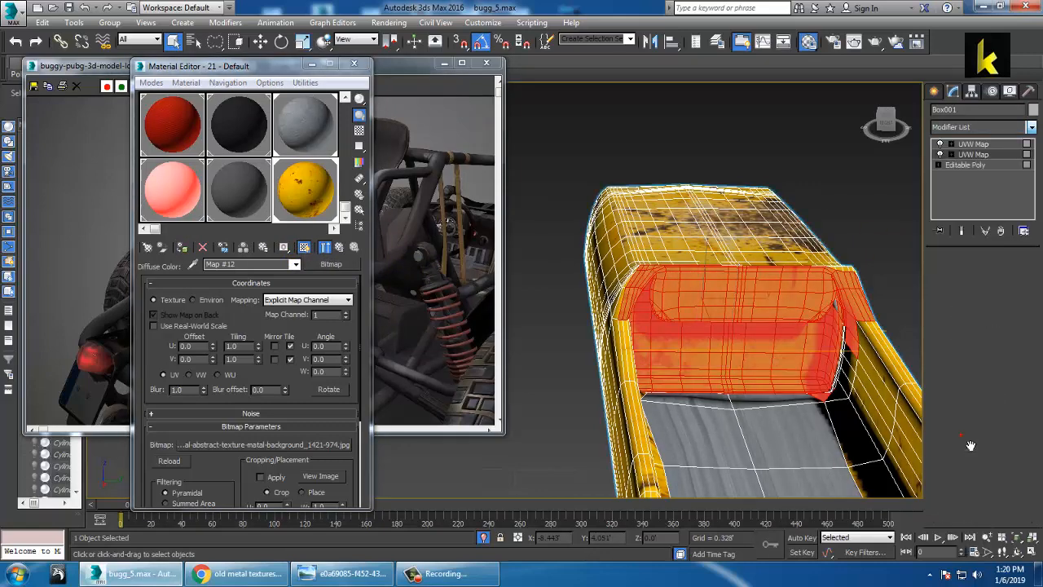
End isolation of the seat selection and orbit back to a view of the whole buggy
{"action": "left_click", "coordinate": [961, 332]}
{"action": "middle_click_drag", "start_coordinate": [907, 326], "coordinate": [787, 307], "text": "alt"}
{"action": "left_click", "coordinate": [837, 183]}
{"action": "scroll", "coordinate": [769, 273], "scroll_direction": "up", "scroll_amount": 3}
{"action": "right_click", "coordinate": [790, 231]}
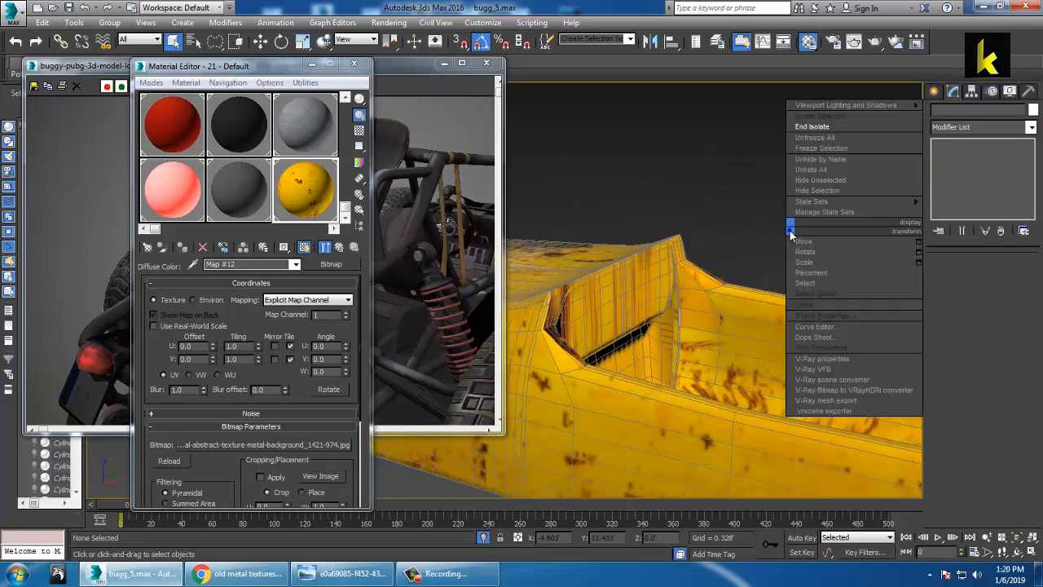
{"action": "left_click", "coordinate": [812, 126]}
{"action": "middle_click_drag", "start_coordinate": [825, 132], "coordinate": [707, 251], "text": "alt"}
{"action": "scroll", "coordinate": [757, 257], "scroll_direction": "down", "scroll_amount": 4}
{"action": "middle_click_drag", "start_coordinate": [718, 313], "coordinate": [612, 302], "text": "alt"}
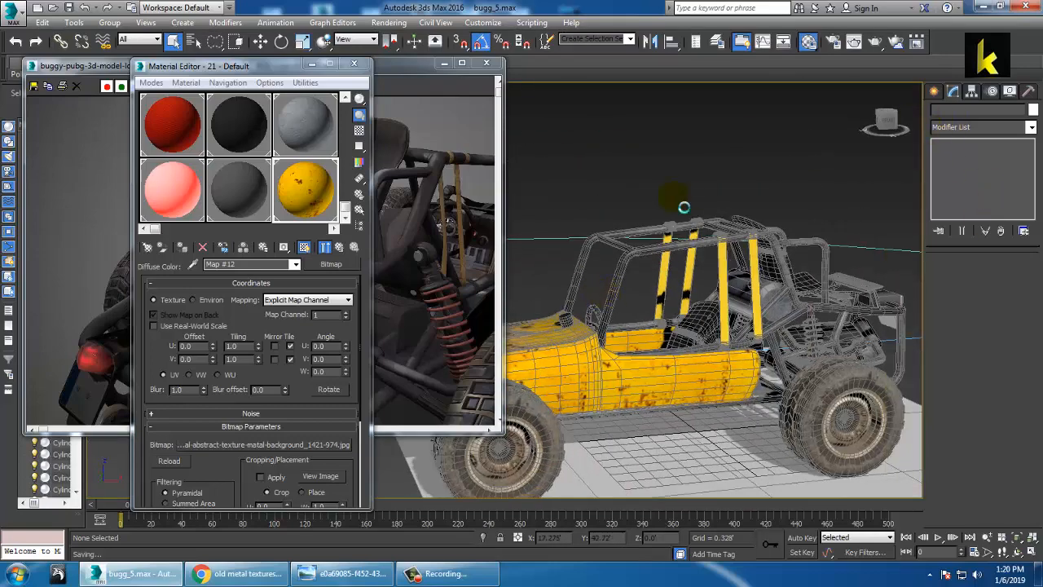
Minimize the Material Editor and nudge four vertices of the roll-cage tube spline with the Move tool
{"action": "left_click", "coordinate": [311, 65]}
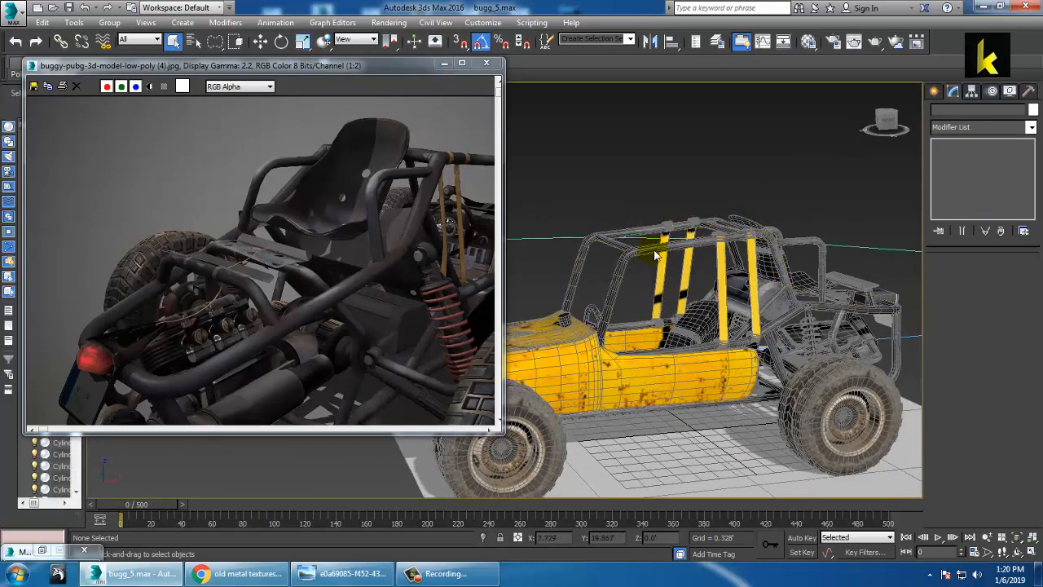
{"action": "left_click", "coordinate": [699, 269]}
{"action": "middle_click_drag", "start_coordinate": [699, 269], "coordinate": [652, 255], "text": "alt"}
{"action": "key", "text": "w"}
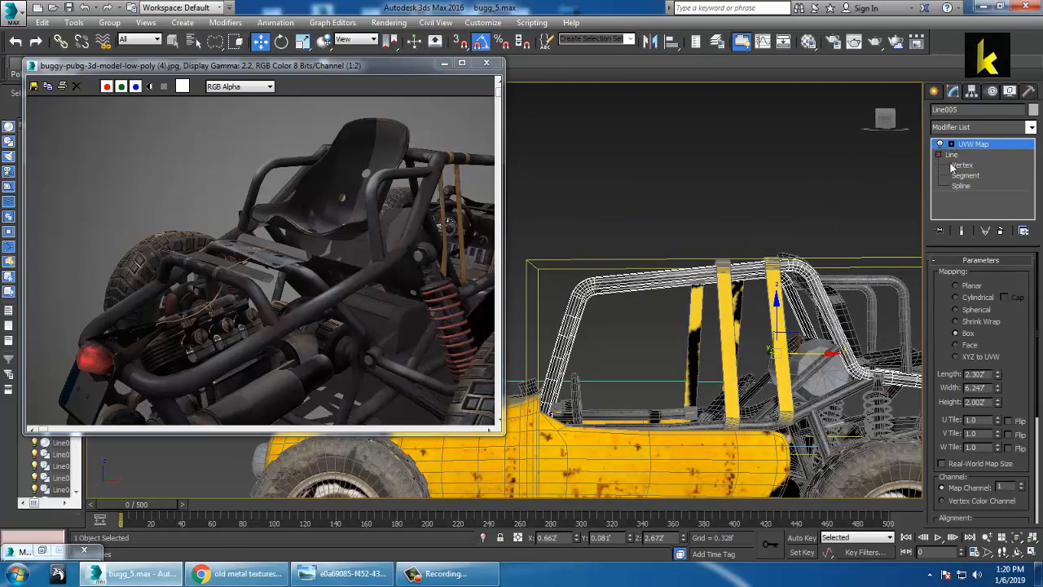
{"action": "left_click", "coordinate": [960, 164]}
{"action": "middle_click_drag", "start_coordinate": [635, 215], "coordinate": [619, 233]}
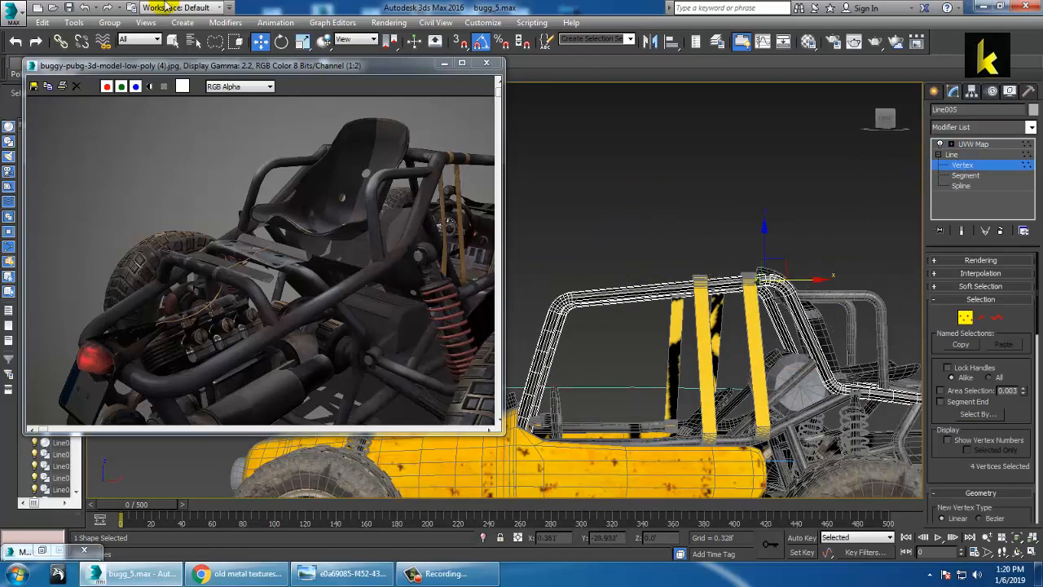
{"action": "left_click_drag", "start_coordinate": [219, 47], "coordinate": [216, 45]}
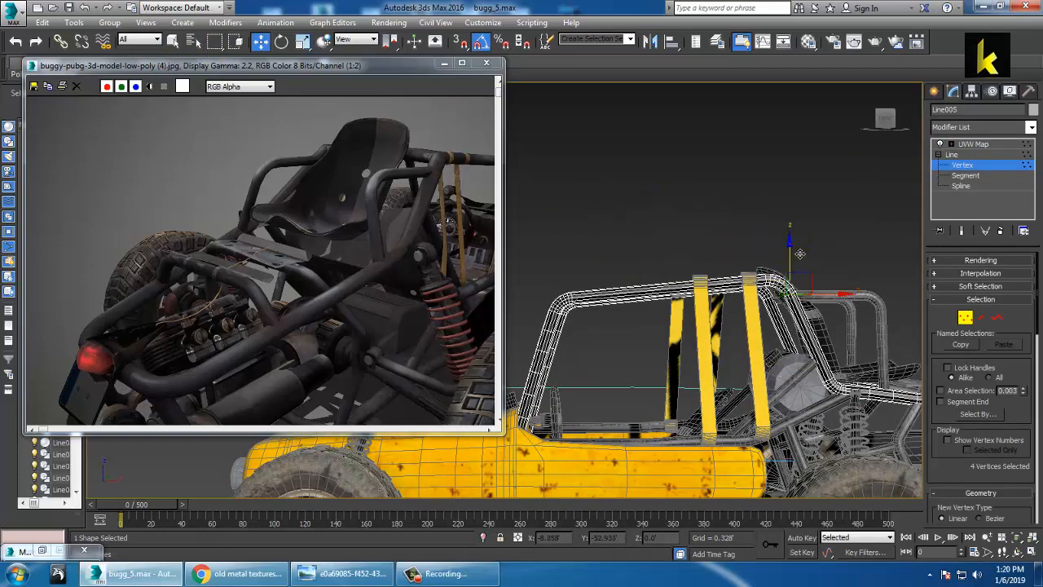
{"action": "mouse_move", "coordinate": [799, 253]}
{"action": "left_mouse_down"}
{"action": "mouse_move", "coordinate": [799, 237]}
{"action": "mouse_move", "coordinate": [800, 255]}
{"action": "left_mouse_up"}
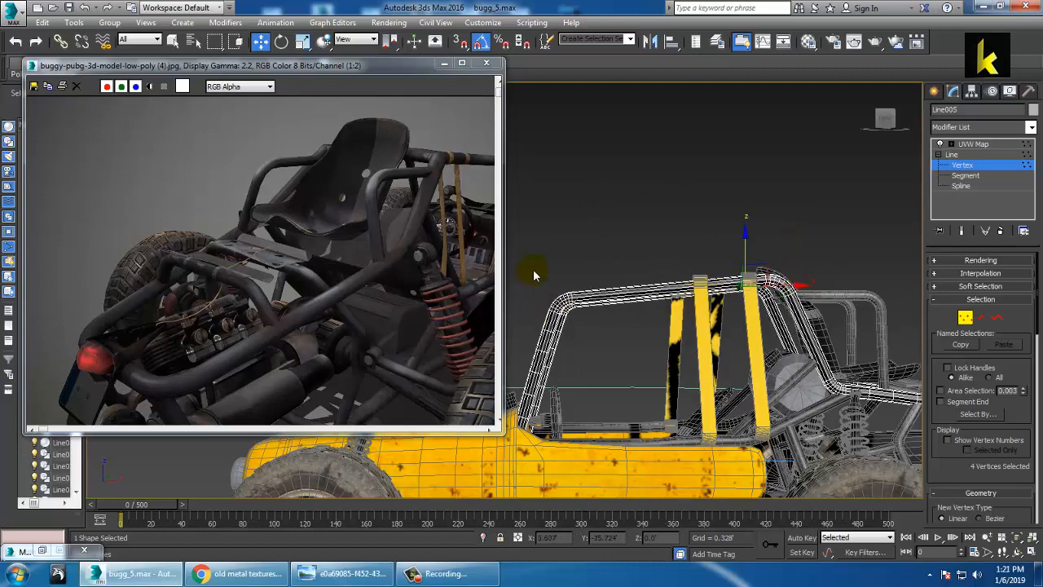
{"action": "left_click_drag", "start_coordinate": [614, 312], "coordinate": [624, 311]}
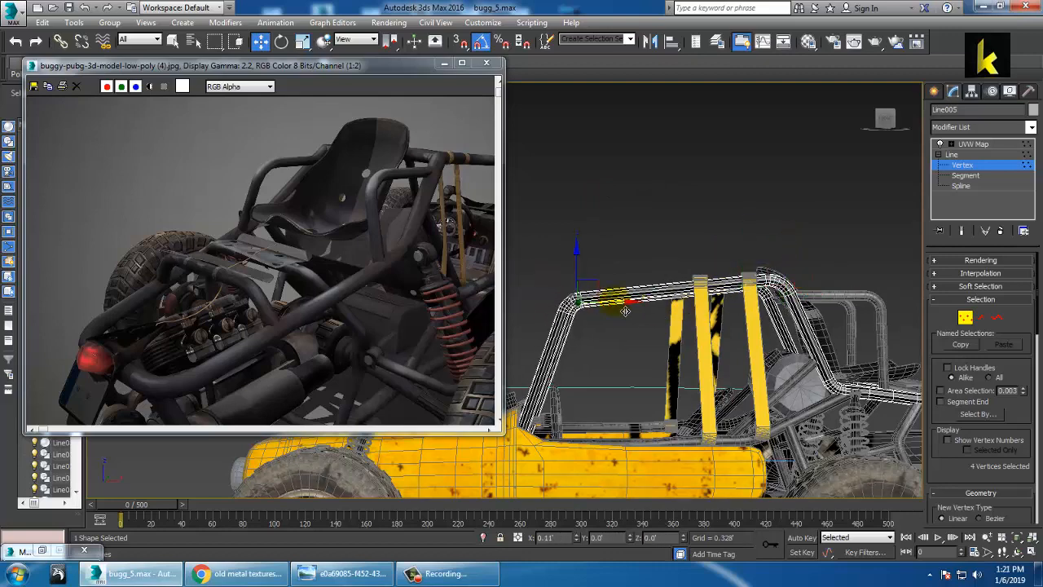
{"action": "middle_click_drag", "start_coordinate": [631, 301], "coordinate": [996, 201], "text": "alt"}
{"action": "left_click", "coordinate": [952, 155]}
Remove the old camera and circle from the scene and minimize the reference image viewer
{"action": "scroll", "coordinate": [733, 375], "scroll_direction": "down", "scroll_amount": 5}
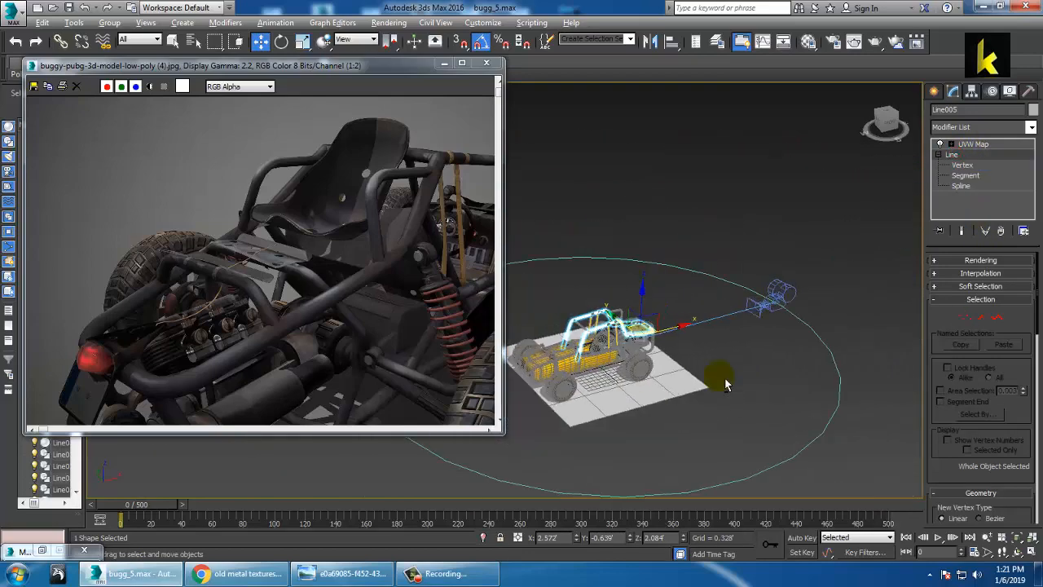
{"action": "left_click", "coordinate": [814, 359]}
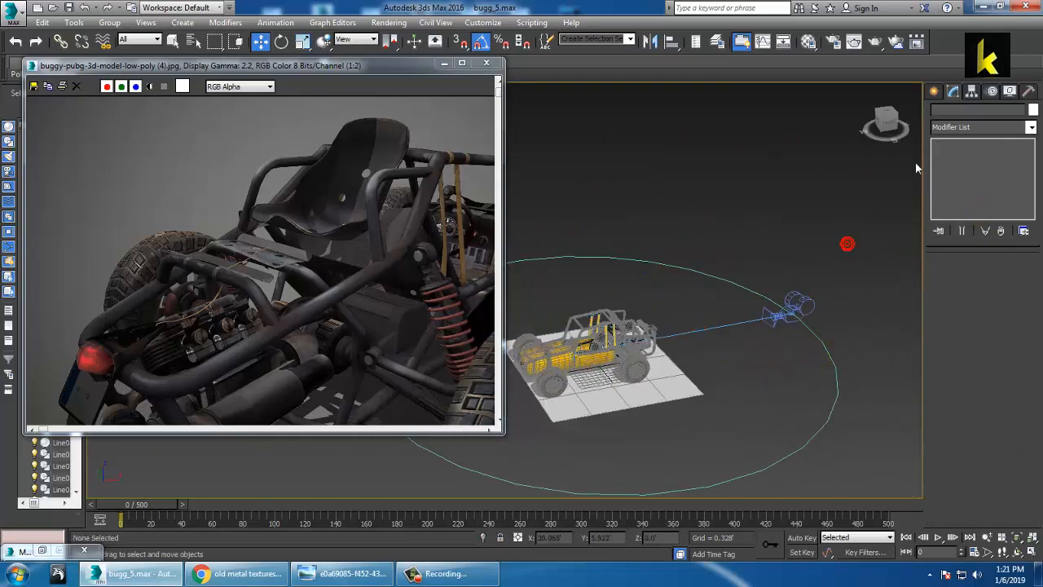
{"action": "left_click", "coordinate": [801, 316]}
{"action": "left_click_drag", "start_coordinate": [787, 391], "coordinate": [840, 469]}
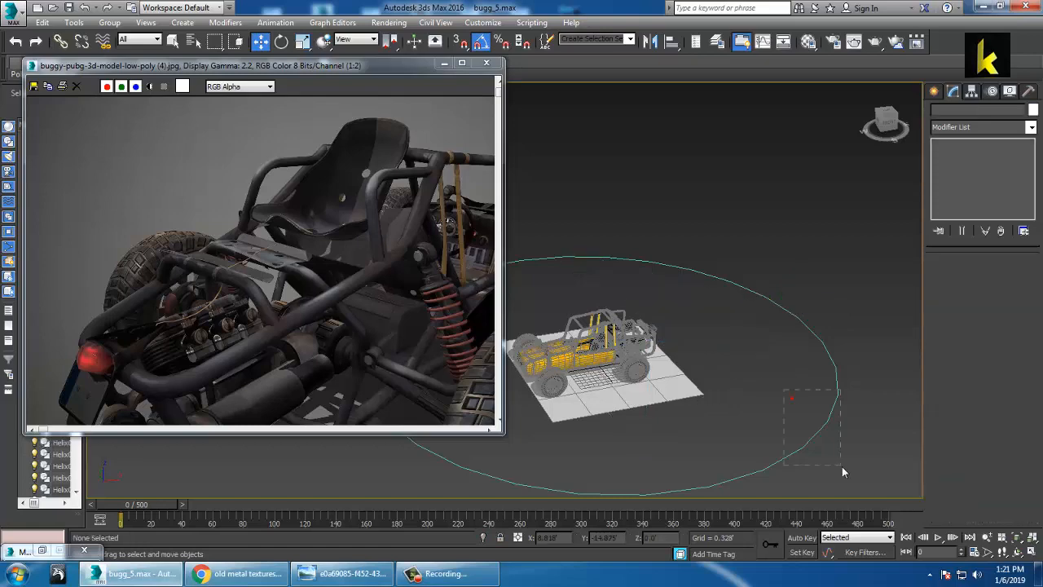
{"action": "left_click", "coordinate": [444, 63]}
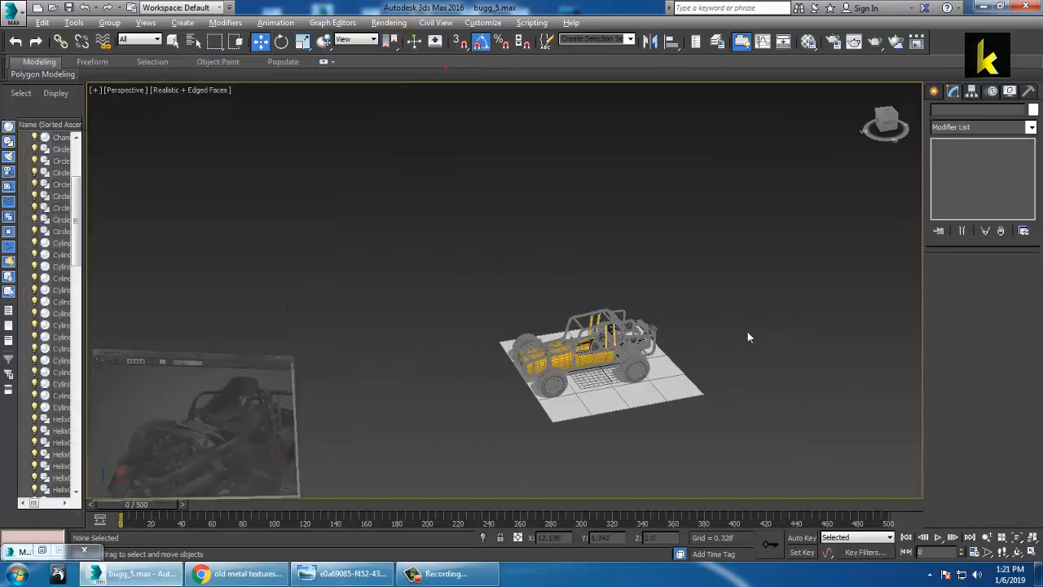
Unfreeze all objects in the scene
{"action": "middle_click_drag", "start_coordinate": [747, 332], "coordinate": [607, 297], "text": "alt"}
{"action": "scroll", "coordinate": [520, 288], "scroll_direction": "up", "scroll_amount": 4}
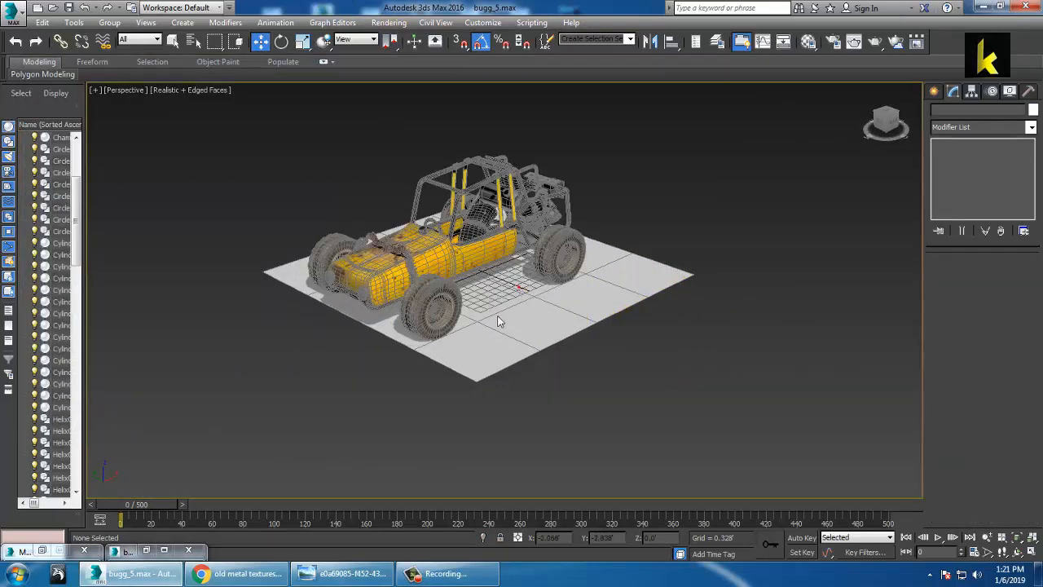
{"action": "right_click", "coordinate": [727, 310]}
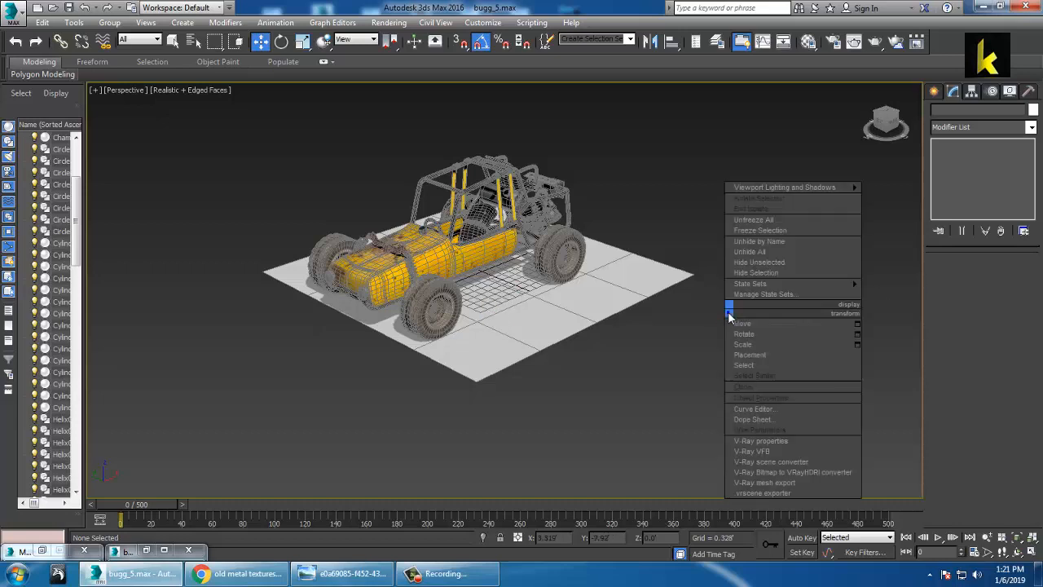
{"action": "left_click", "coordinate": [772, 220]}
{"action": "middle_click_drag", "start_coordinate": [759, 247], "coordinate": [767, 273]}
{"action": "scroll", "coordinate": [767, 273], "scroll_direction": "up", "scroll_amount": 3}
Draw a large circle spline centred on the buggy in the Top viewport
{"action": "left_click", "coordinate": [933, 91]}
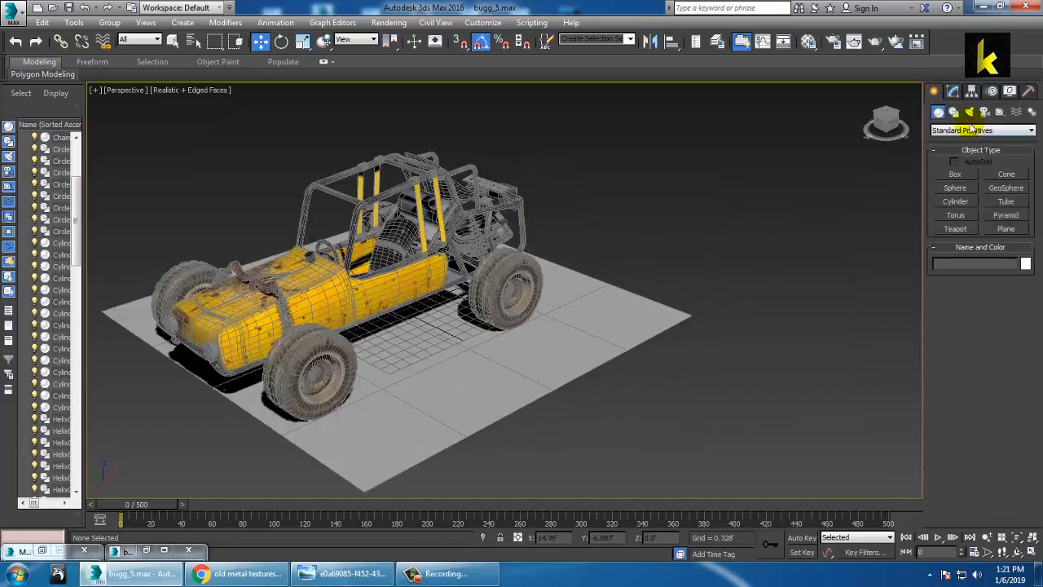
{"action": "left_click", "coordinate": [955, 112]}
{"action": "left_click", "coordinate": [966, 200]}
{"action": "key", "text": "alt+w"}
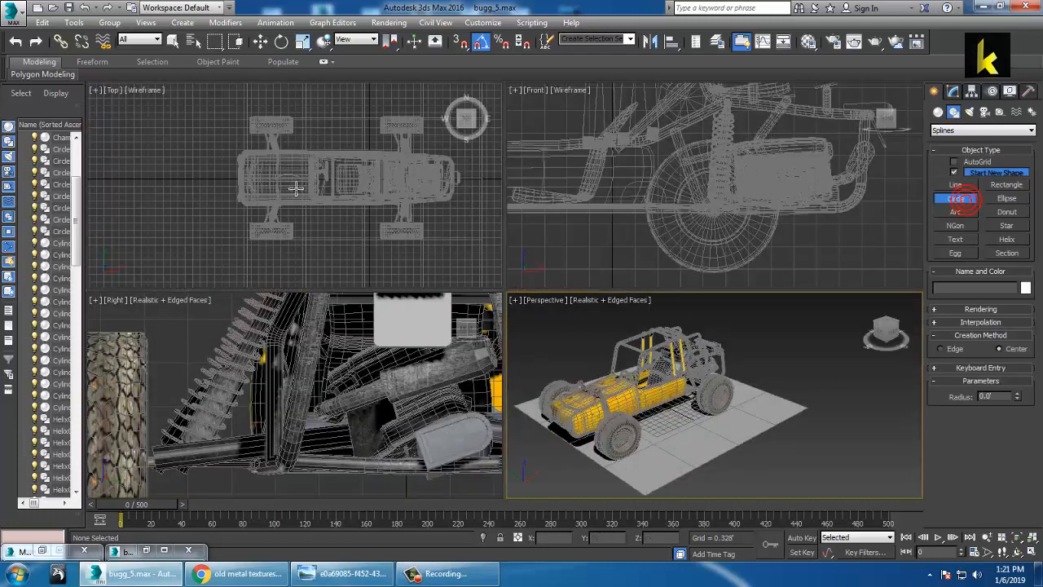
{"action": "scroll", "coordinate": [355, 193], "scroll_direction": "down", "scroll_amount": 4}
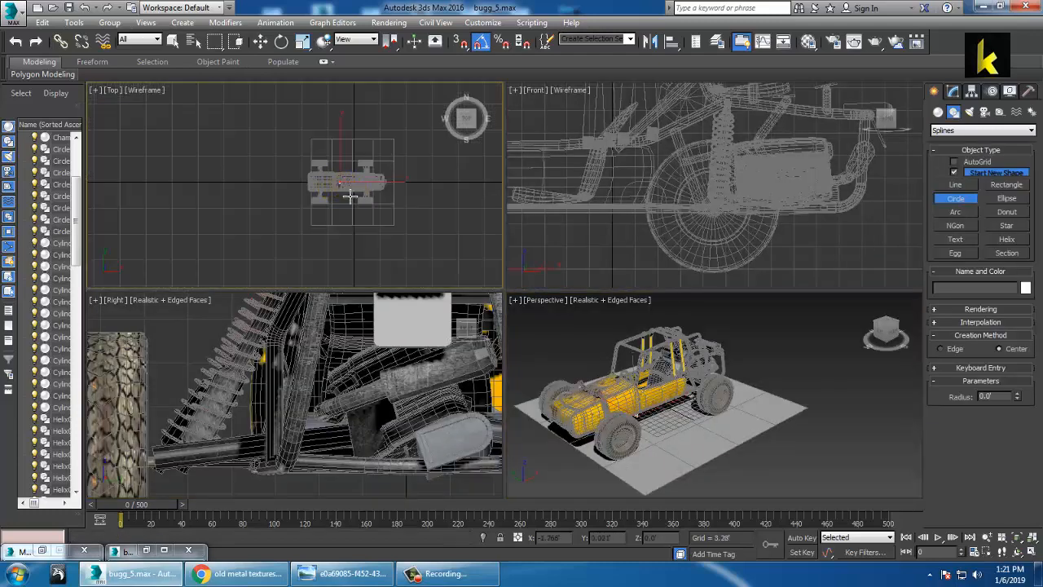
{"action": "left_click_drag", "start_coordinate": [341, 182], "coordinate": [426, 260]}
{"action": "key", "text": "w"}
{"action": "left_click", "coordinate": [844, 437]}
{"action": "key", "text": "alt+w"}
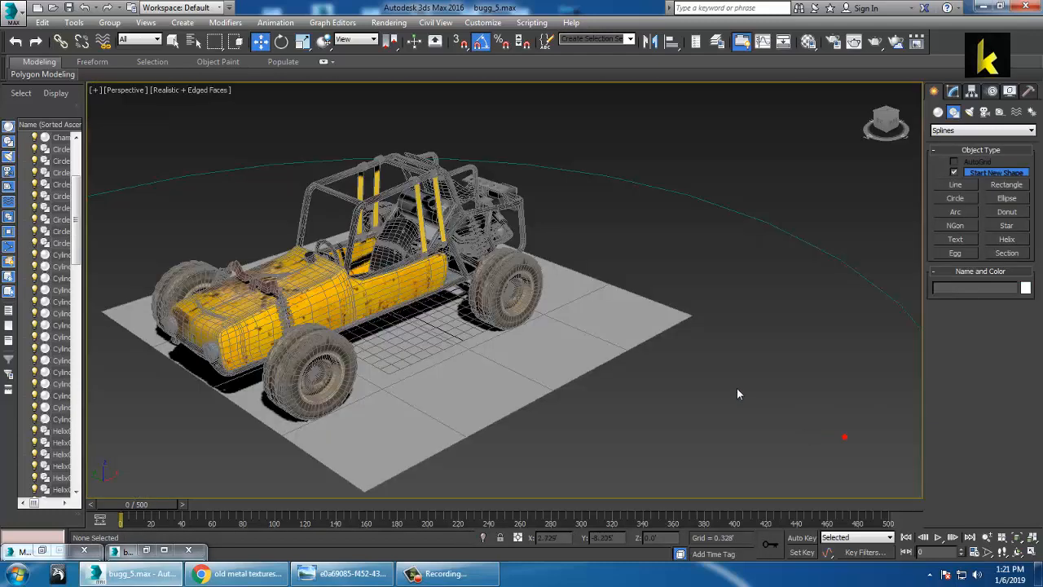
Select the circle and raise it slightly above the ground plane
{"action": "middle_click_drag", "start_coordinate": [736, 388], "coordinate": [668, 314], "text": "alt"}
{"action": "scroll", "coordinate": [697, 295], "scroll_direction": "down", "scroll_amount": 4}
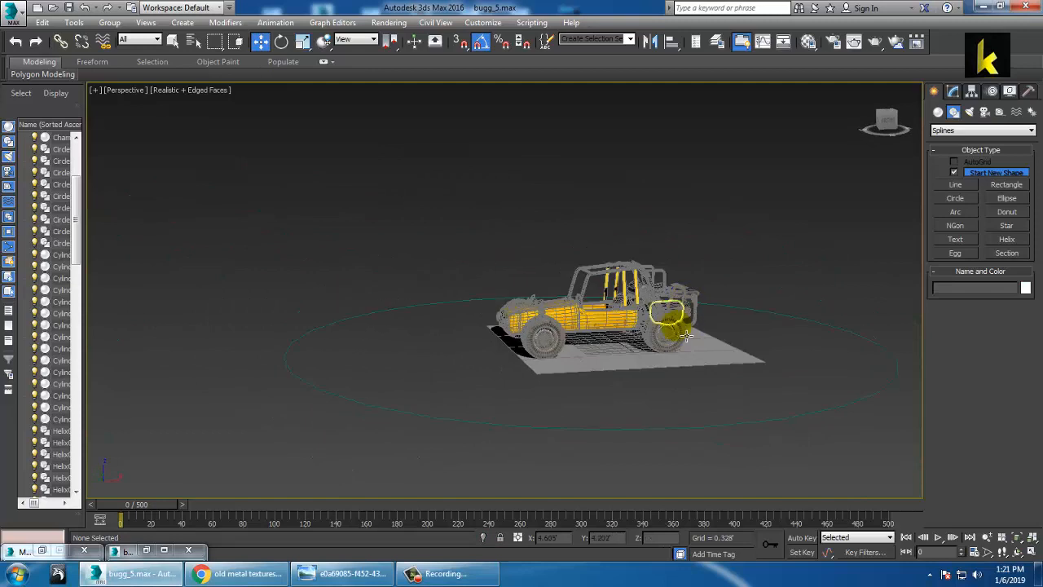
{"action": "left_click", "coordinate": [658, 430]}
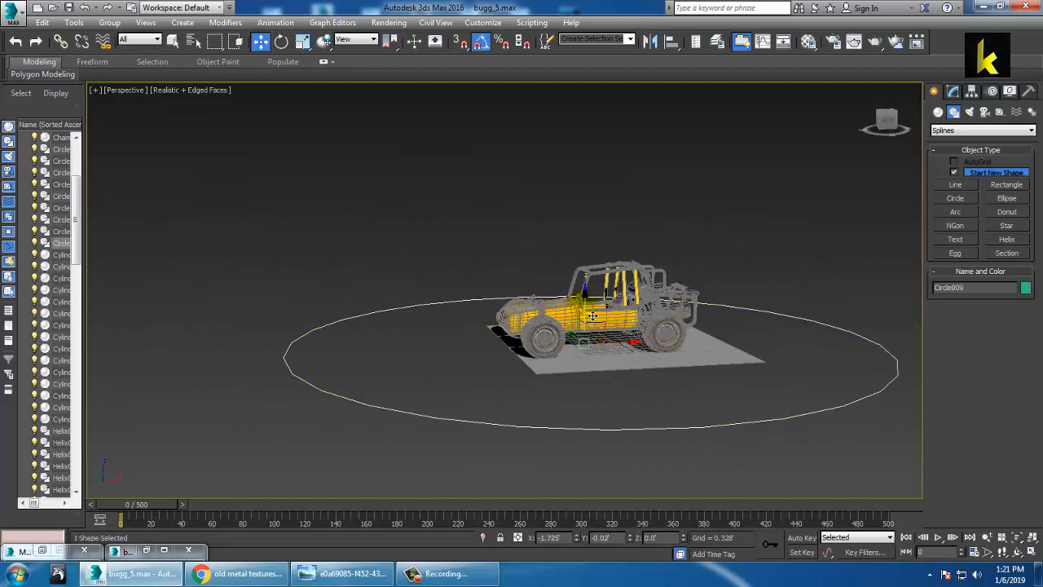
{"action": "left_click_drag", "start_coordinate": [593, 315], "coordinate": [599, 291]}
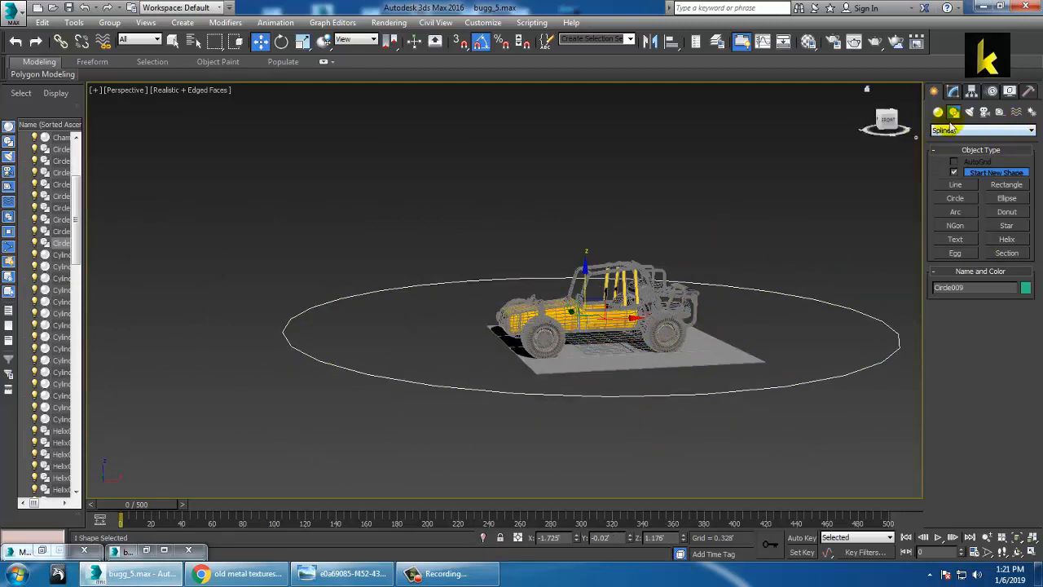
Create a Target camera aimed at the buggy and look through it
{"action": "left_click", "coordinate": [984, 112]}
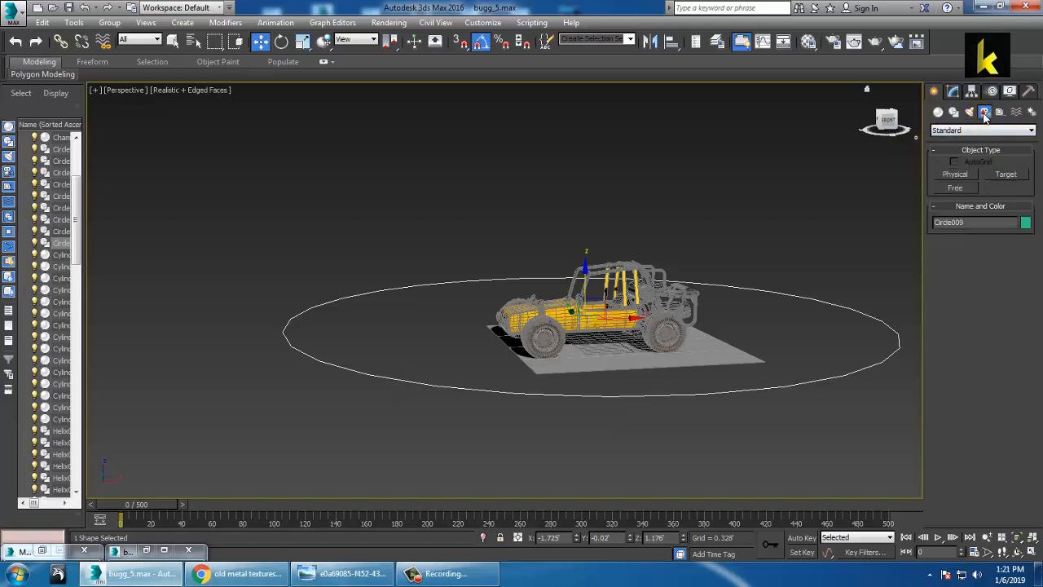
{"action": "left_click", "coordinate": [1002, 180]}
{"action": "middle_click_drag", "start_coordinate": [851, 326], "coordinate": [807, 479], "text": "alt"}
{"action": "left_click_drag", "start_coordinate": [834, 487], "coordinate": [632, 356]}
{"action": "key", "text": "w"}
{"action": "key", "text": "z"}
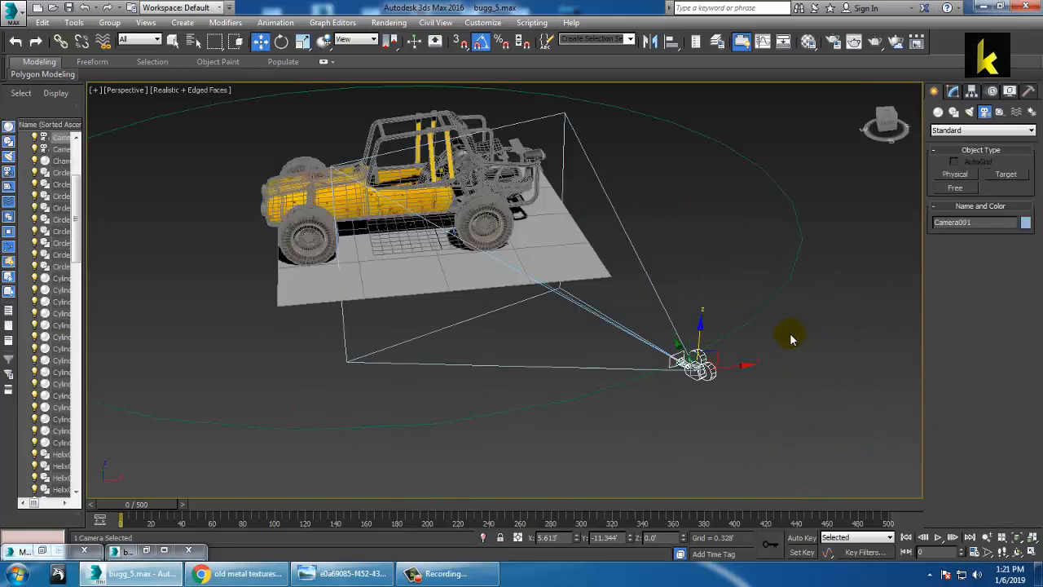
{"action": "key", "text": "c"}
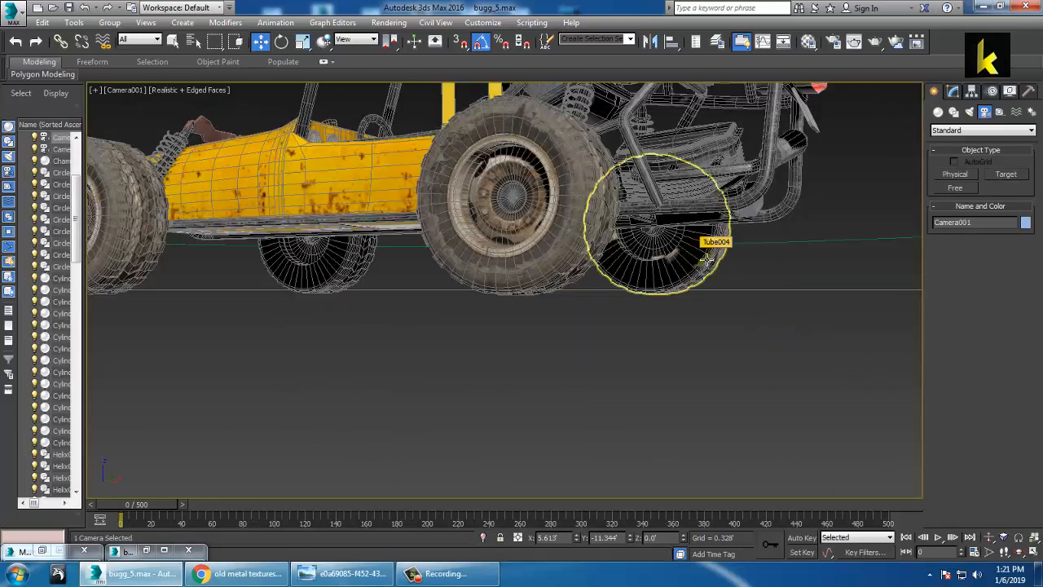
Raise the camera and its target in the perspective view
{"action": "key", "text": "p"}
{"action": "middle_click_drag", "start_coordinate": [652, 282], "coordinate": [740, 260], "text": "alt"}
{"action": "left_click_drag", "start_coordinate": [741, 263], "coordinate": [774, 381], "text": "ctrl"}
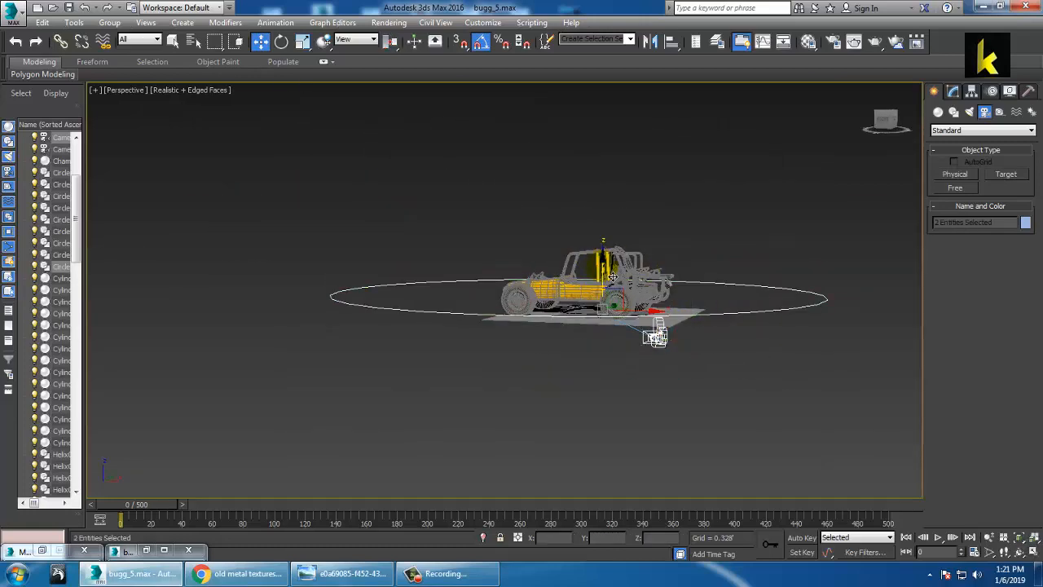
{"action": "left_click_drag", "start_coordinate": [611, 277], "coordinate": [612, 258]}
{"action": "left_click", "coordinate": [667, 323]}
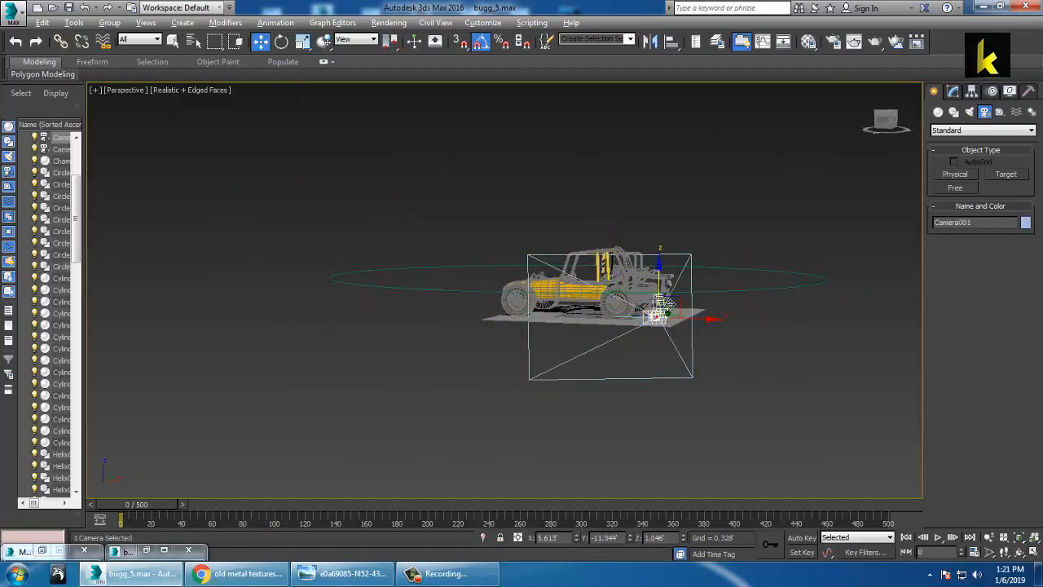
{"action": "middle_click_drag", "start_coordinate": [670, 303], "coordinate": [727, 324], "text": "alt"}
{"action": "scroll", "coordinate": [720, 313], "scroll_direction": "up", "scroll_amount": 3}
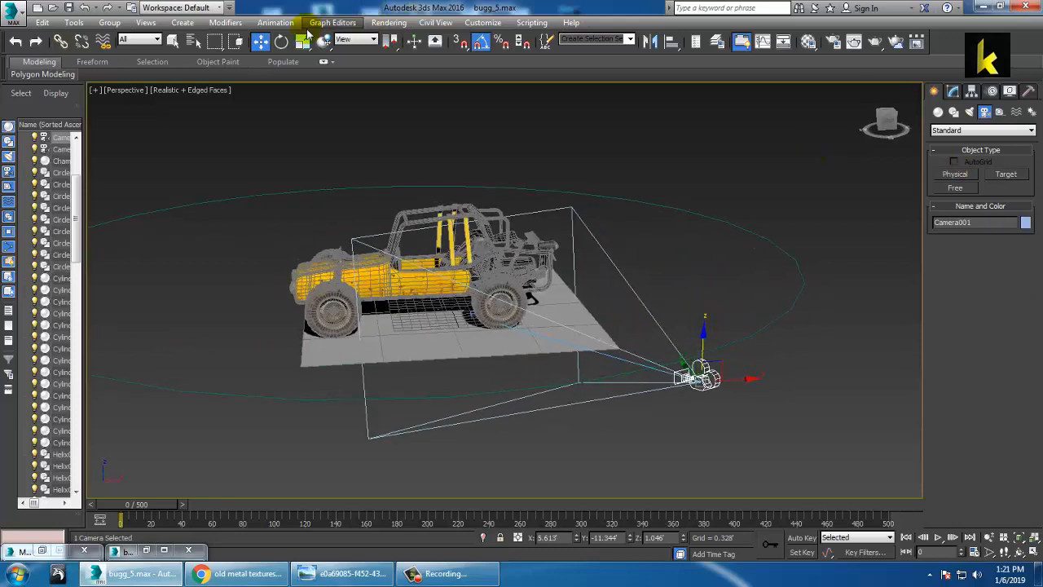
Apply a Path Constraint to the camera, picking the circle as its path
{"action": "left_click", "coordinate": [276, 22]}
{"action": "mouse_move", "coordinate": [391, 92]}
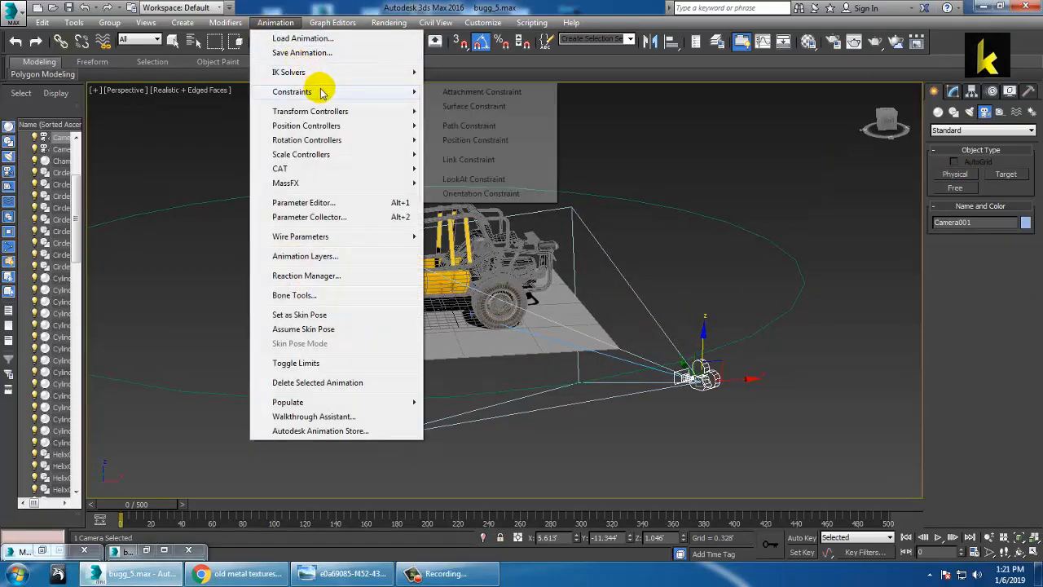
{"action": "left_click", "coordinate": [473, 126]}
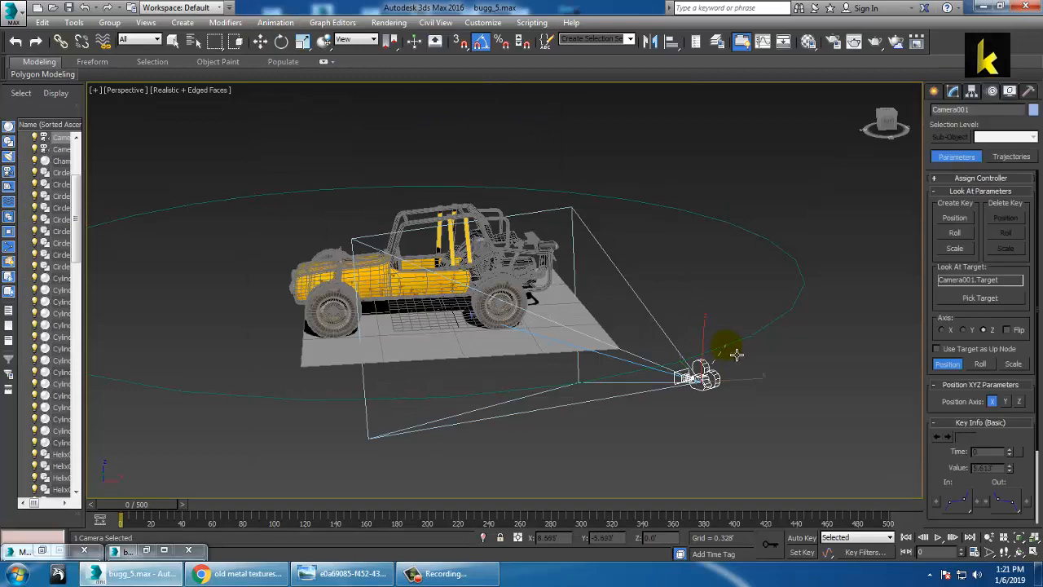
{"action": "left_click", "coordinate": [736, 352]}
{"action": "middle_click_drag", "start_coordinate": [733, 346], "coordinate": [606, 282], "text": "alt"}
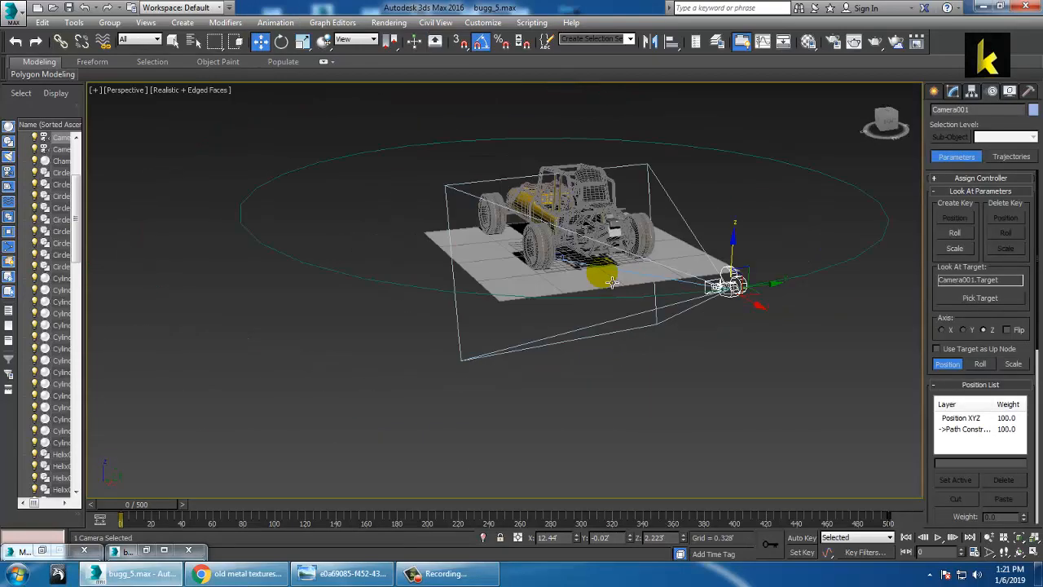
{"action": "left_click", "coordinate": [662, 378]}
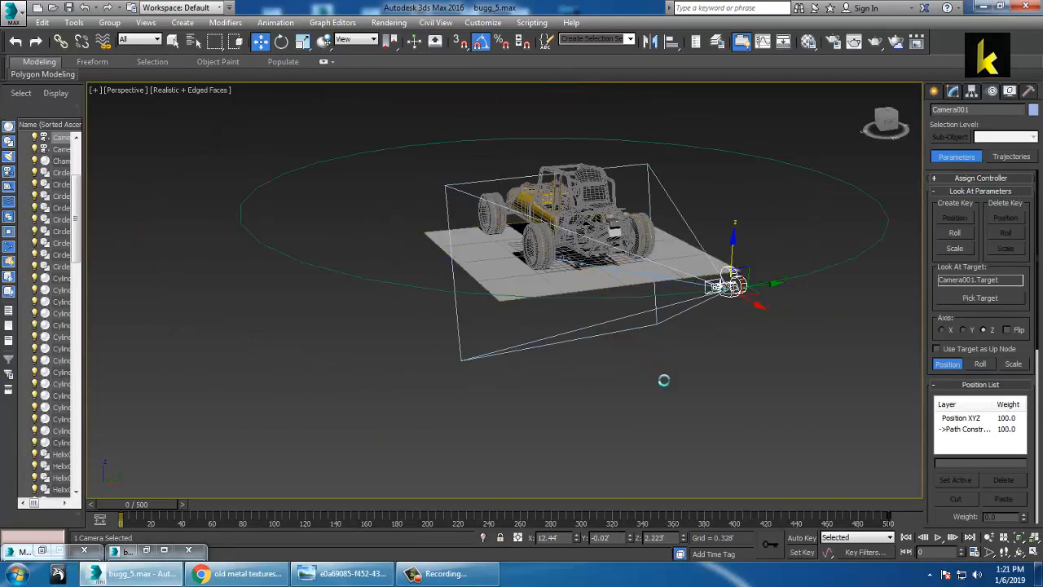
Preview the camera's path animation through the camera view by scrubbing the timeline
{"action": "key", "text": "c"}
{"action": "left_click_drag", "start_coordinate": [132, 506], "coordinate": [7, 399]}
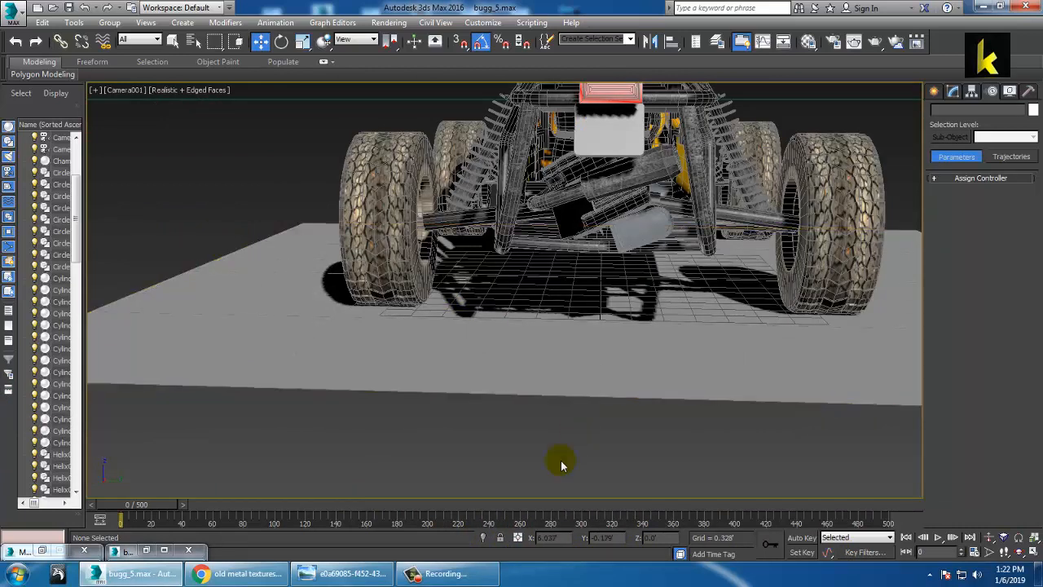
{"action": "left_click", "coordinate": [436, 574]}
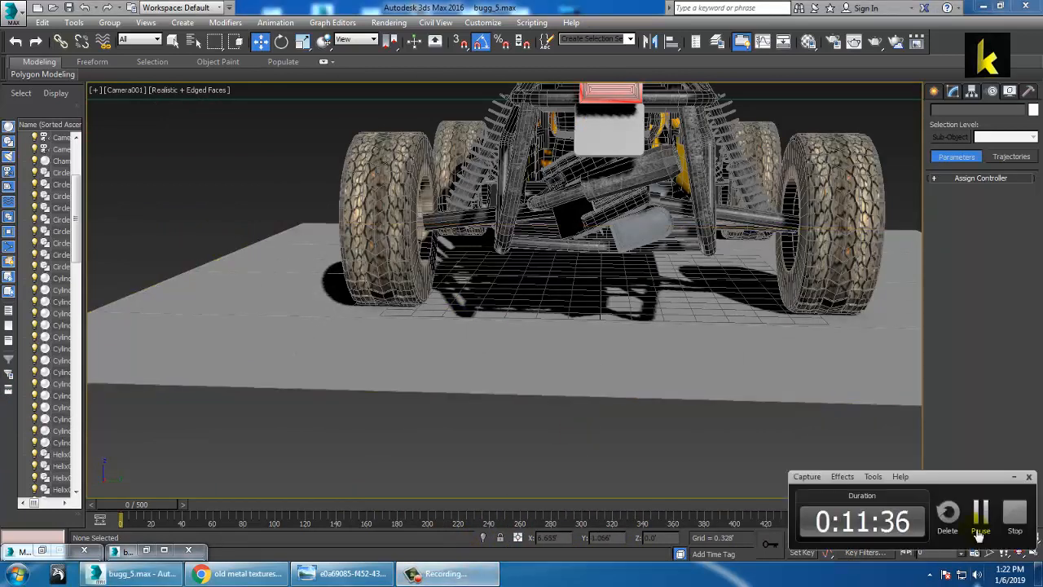
{"action": "left_click", "coordinate": [1014, 477]}
Return to the perspective view and zoom out to see the camera path around the buggy
{"action": "key", "text": "p"}
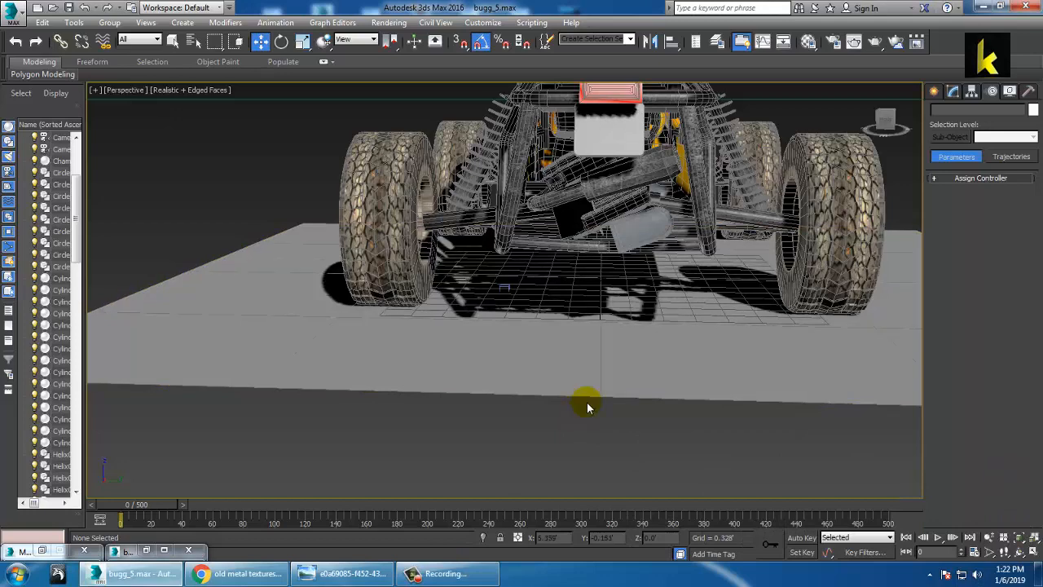
{"action": "scroll", "coordinate": [638, 352], "scroll_direction": "down", "scroll_amount": 8}
{"action": "middle_click_drag", "start_coordinate": [638, 352], "coordinate": [515, 354], "text": "alt"}
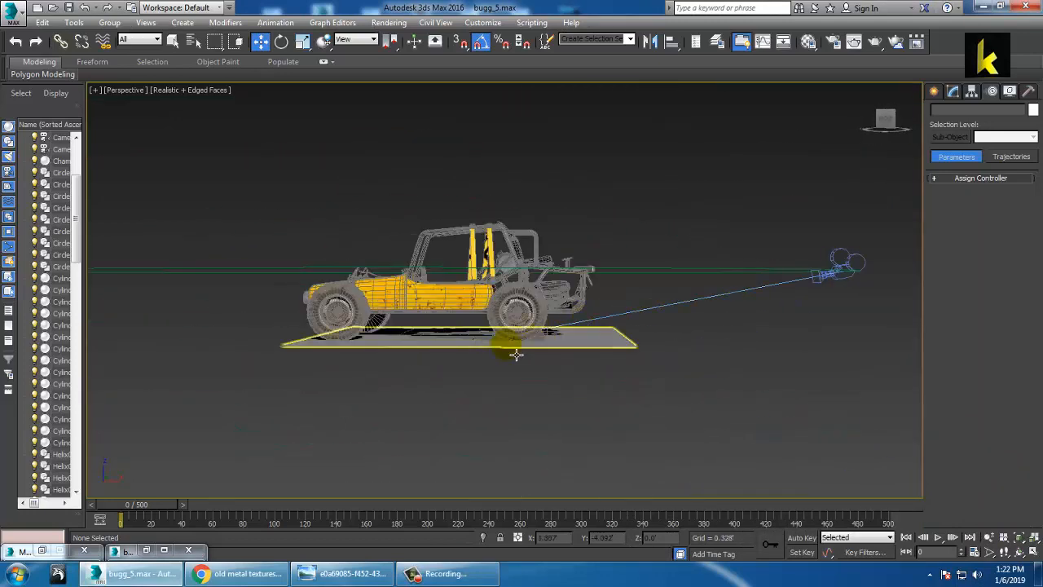
Raise the camera target above the ground plane and switch to the camera view
{"action": "left_click", "coordinate": [499, 345]}
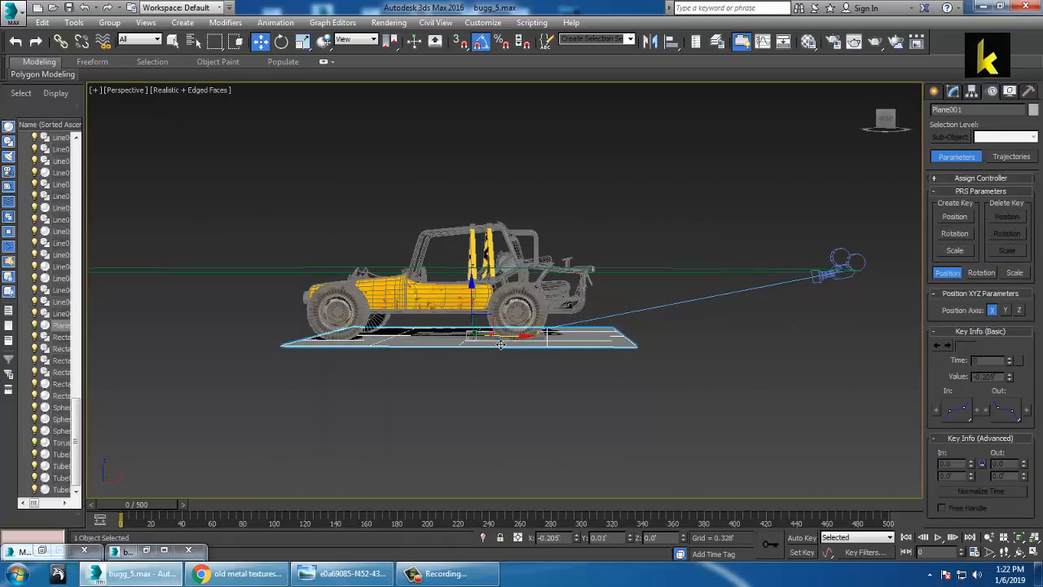
{"action": "scroll", "coordinate": [503, 342], "scroll_direction": "up", "scroll_amount": 6}
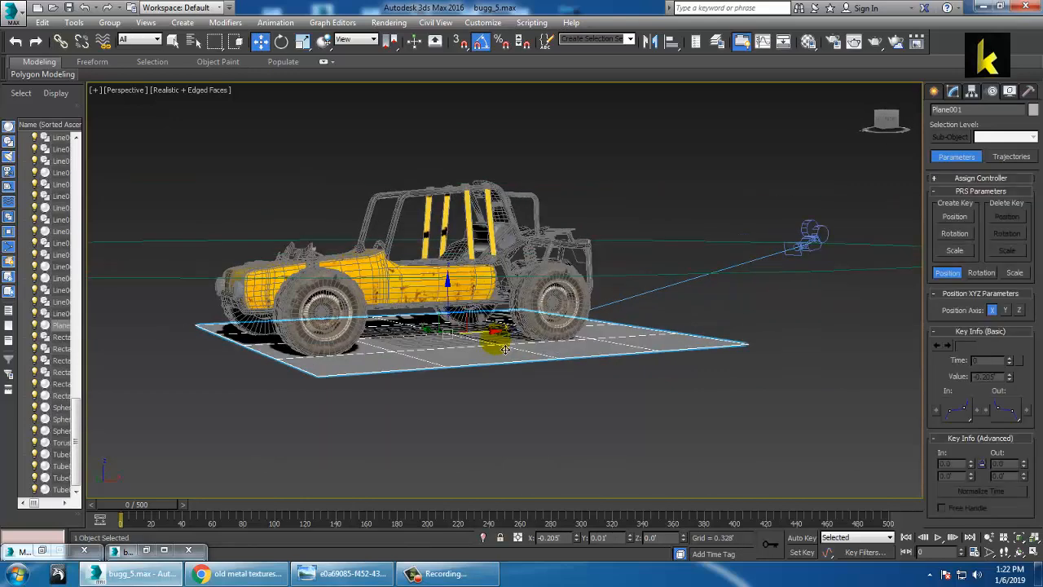
{"action": "left_click", "coordinate": [510, 332]}
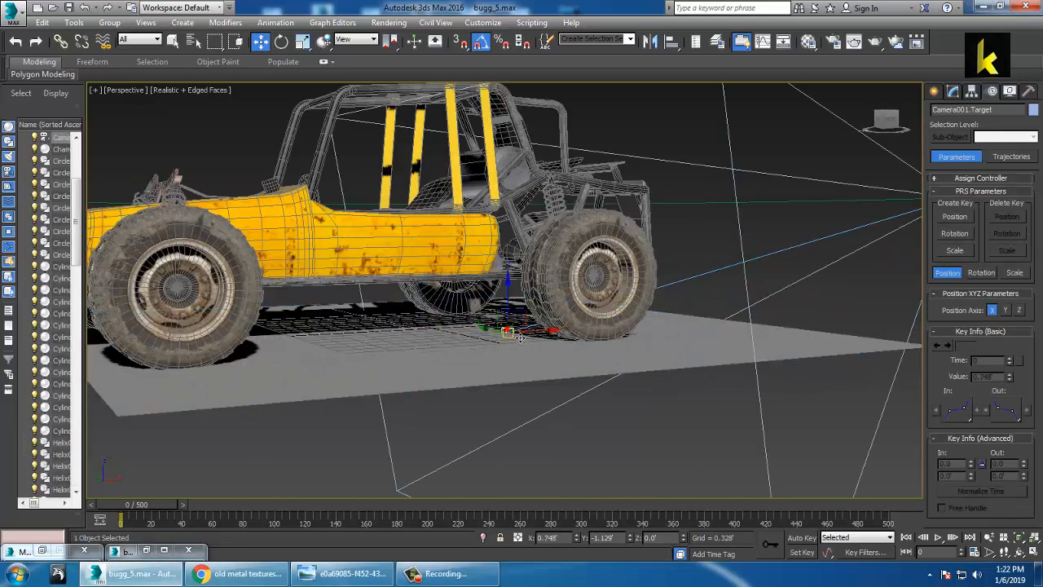
{"action": "left_click_drag", "start_coordinate": [518, 302], "coordinate": [498, 163]}
{"action": "key", "text": "c"}
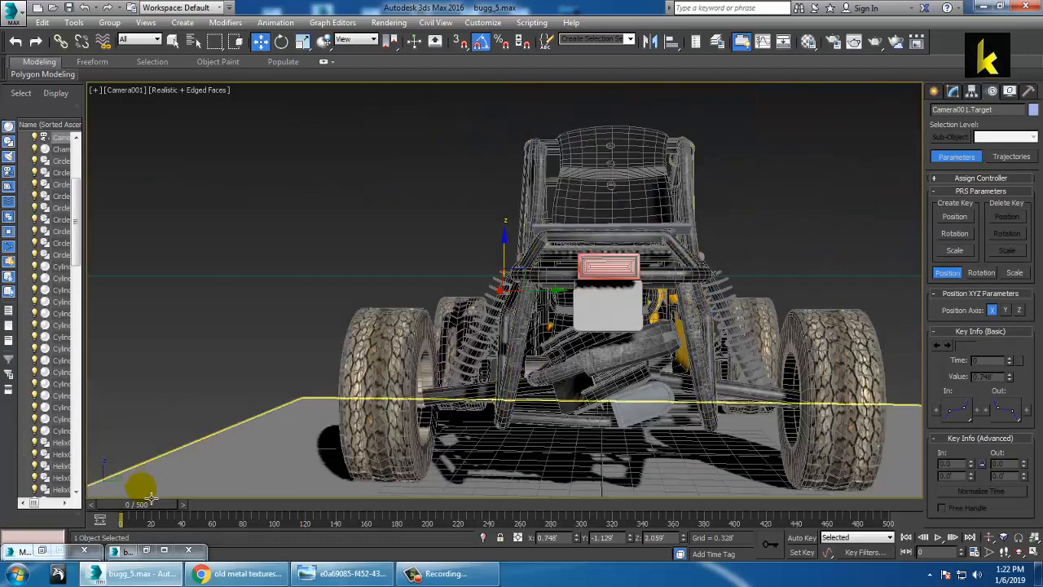
Examine the camera, its path circle and the buggy from the perspective view
{"action": "left_click_drag", "start_coordinate": [140, 504], "coordinate": [7, 383]}
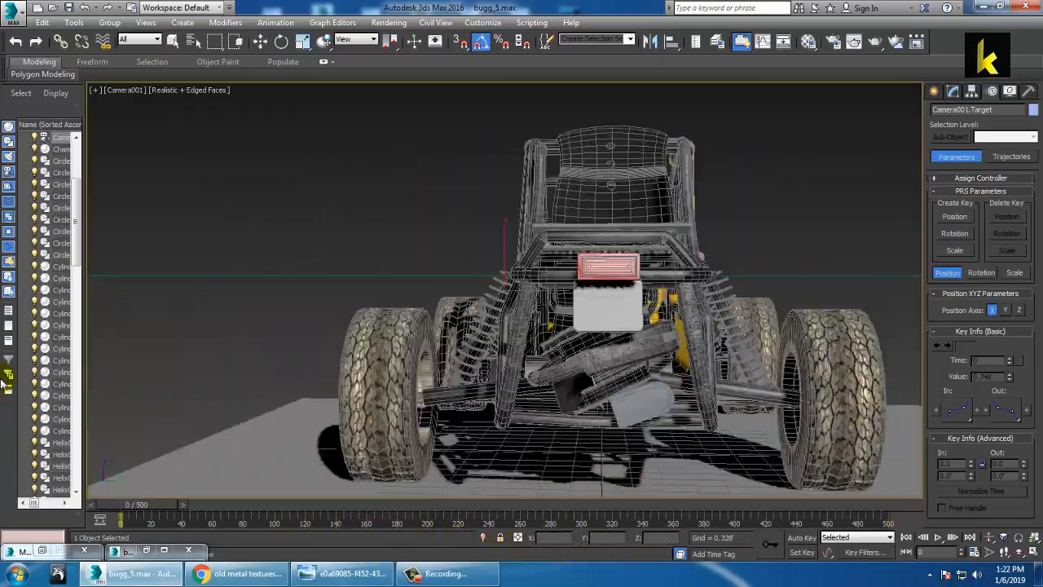
{"action": "key", "text": "p"}
{"action": "scroll", "coordinate": [626, 359], "scroll_direction": "down", "scroll_amount": 6}
{"action": "middle_click_drag", "start_coordinate": [626, 359], "coordinate": [693, 331], "text": "alt"}
{"action": "left_click", "coordinate": [731, 217]}
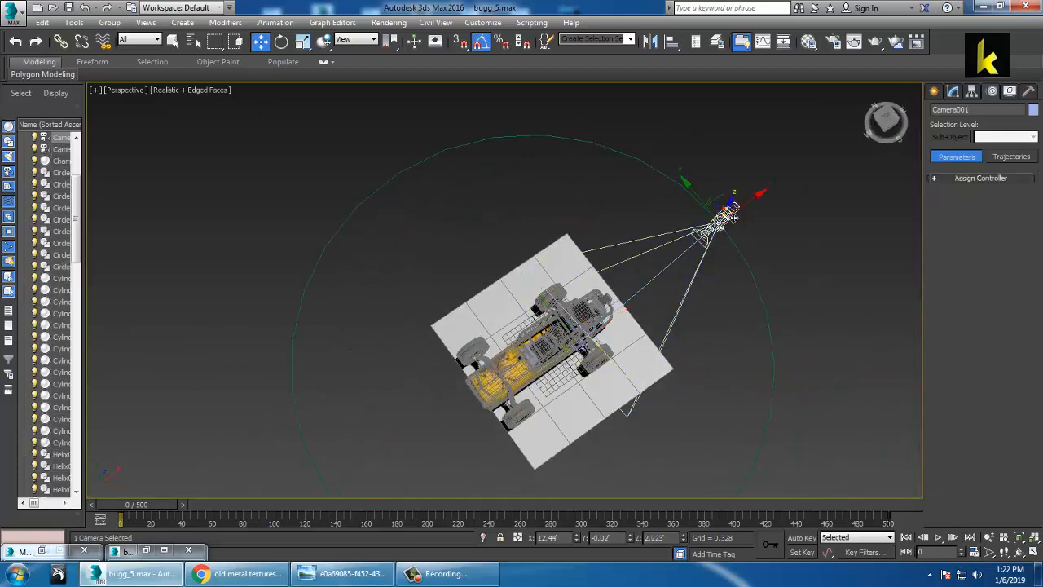
{"action": "left_click_drag", "start_coordinate": [122, 505], "coordinate": [2, 487]}
{"action": "middle_click_drag", "start_coordinate": [452, 401], "coordinate": [578, 279], "text": "alt"}
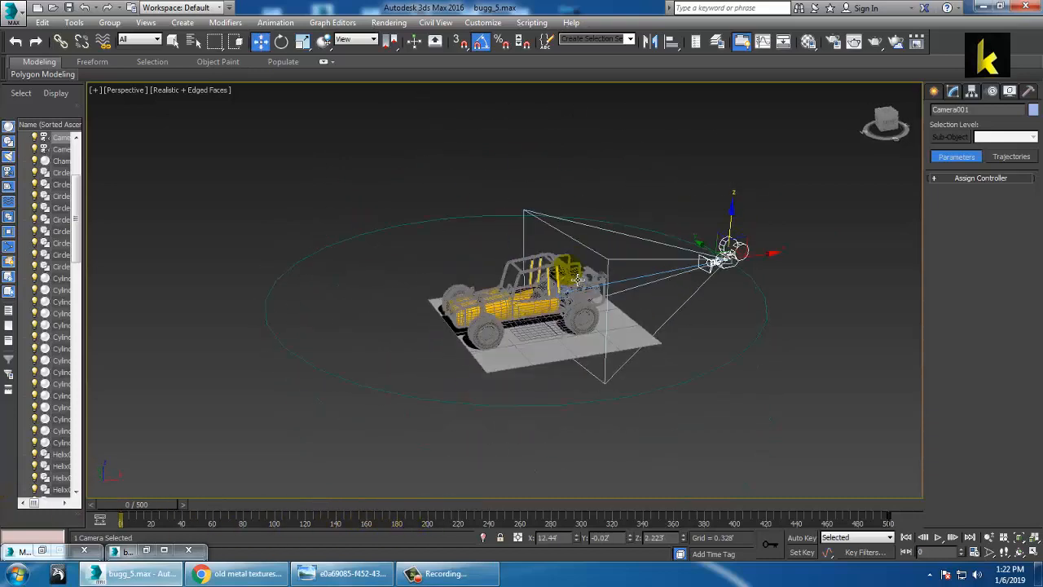
{"action": "scroll", "coordinate": [580, 310], "scroll_direction": "up", "scroll_amount": 10}
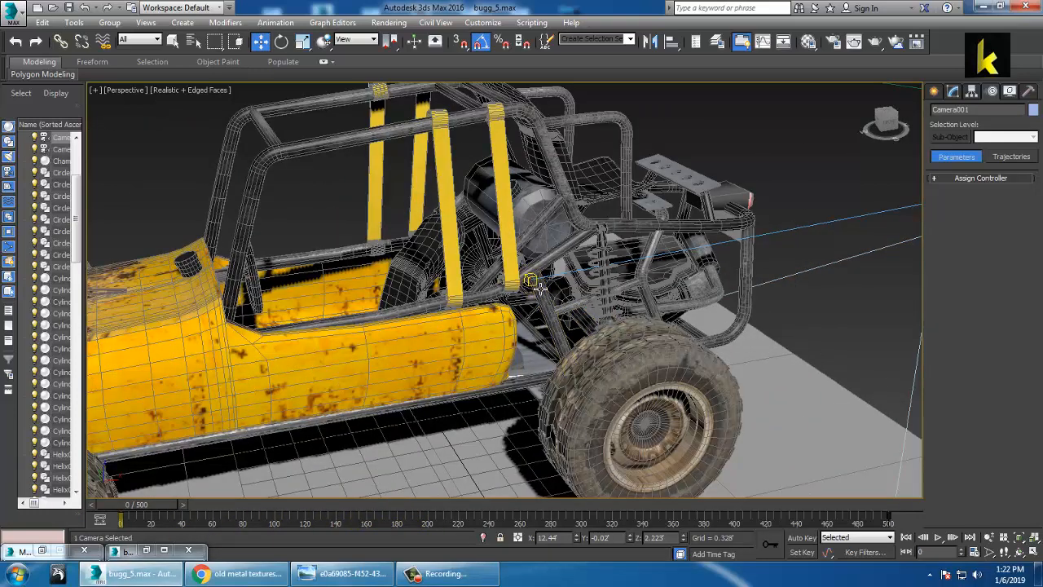
Move the camera target towards the buggy's centre in the maximized top view
{"action": "left_click", "coordinate": [531, 281]}
{"action": "key", "text": "alt+w"}
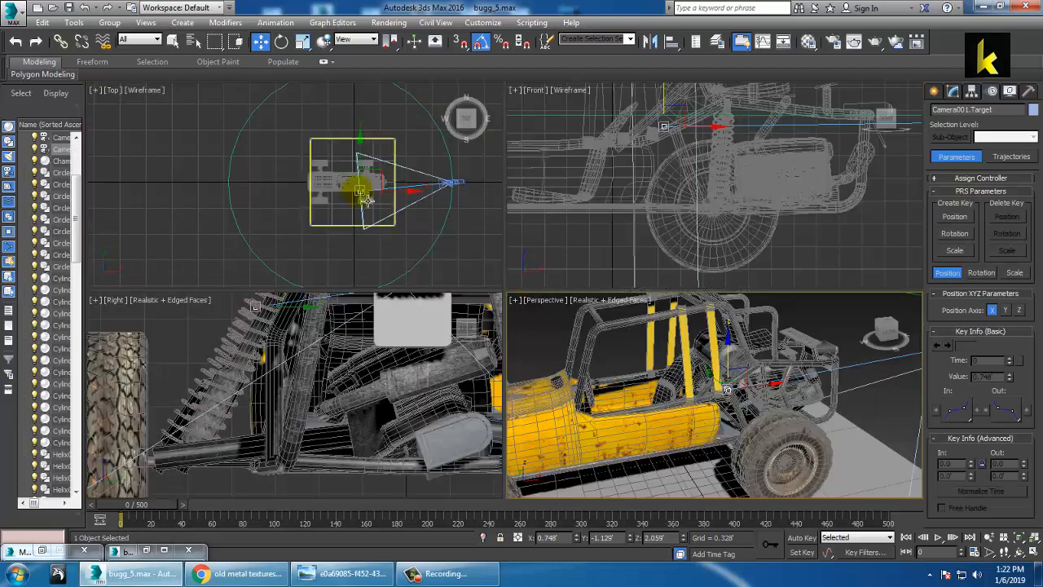
{"action": "middle_click", "coordinate": [352, 184]}
{"action": "key", "text": "alt+w"}
{"action": "mouse_move", "coordinate": [447, 205]}
{"action": "middle_mouse_down"}
{"action": "mouse_move", "coordinate": [360, 180]}
{"action": "mouse_move", "coordinate": [429, 207]}
{"action": "middle_mouse_up"}
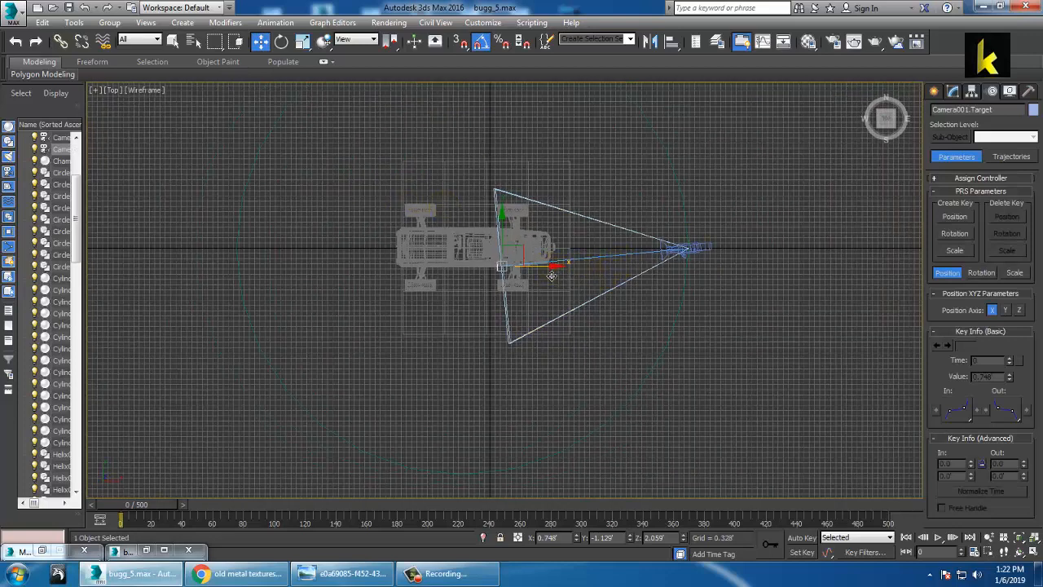
{"action": "left_click_drag", "start_coordinate": [557, 271], "coordinate": [525, 271]}
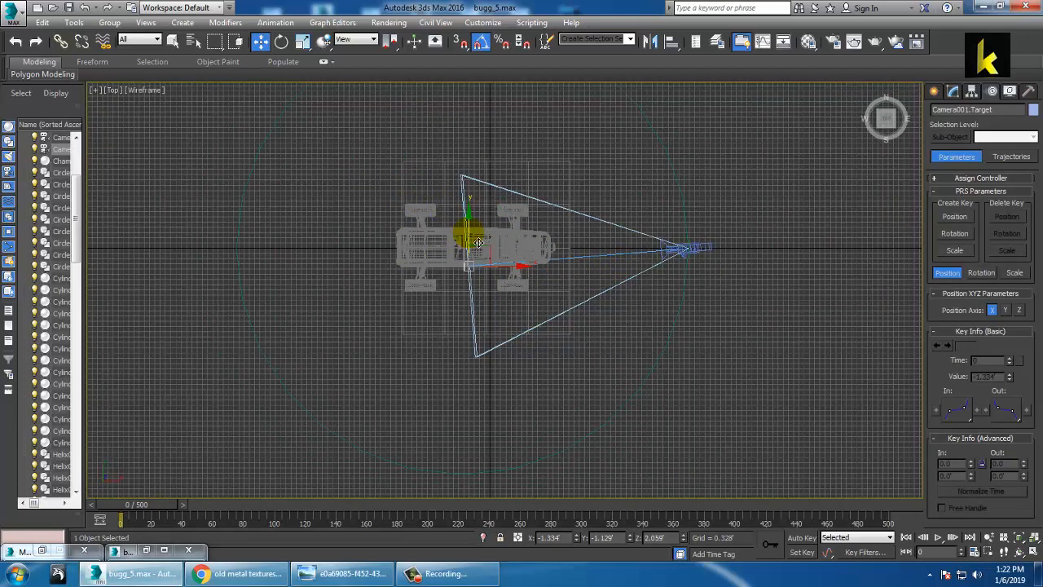
{"action": "left_click_drag", "start_coordinate": [479, 242], "coordinate": [481, 233]}
Scale down the circle path around the buggy and return to the maximized camera view
{"action": "left_click", "coordinate": [634, 394]}
{"action": "key", "text": "r"}
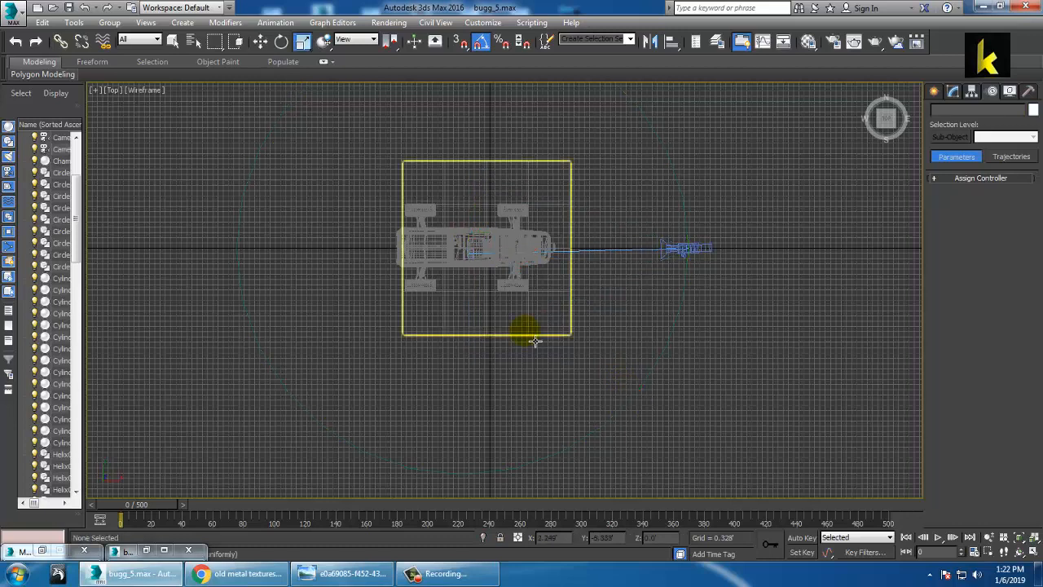
{"action": "left_click", "coordinate": [601, 431]}
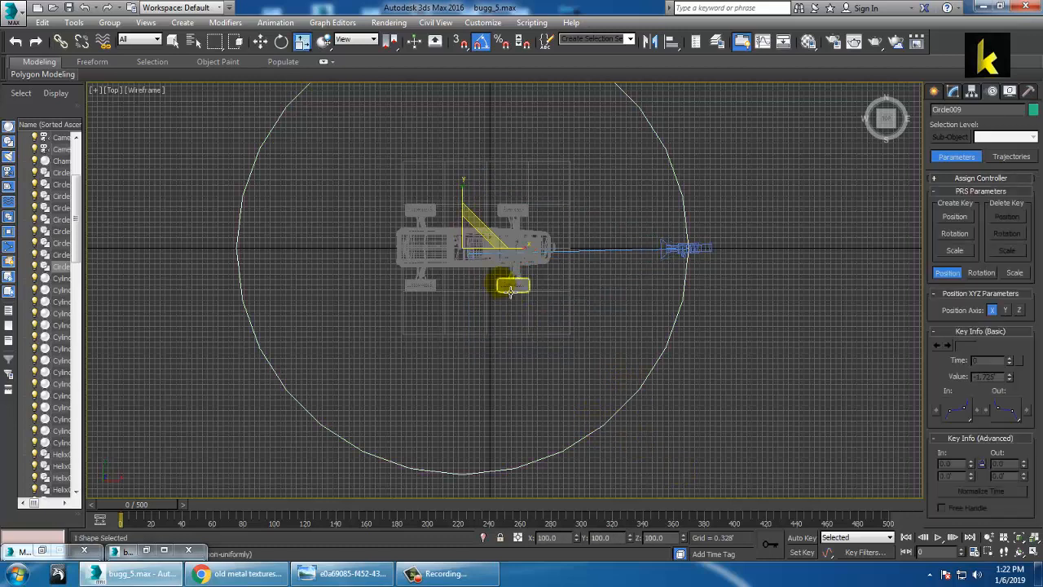
{"action": "left_click_drag", "start_coordinate": [472, 255], "coordinate": [454, 232]}
{"action": "key", "text": "w"}
{"action": "key", "text": "alt+w"}
{"action": "key", "text": "c"}
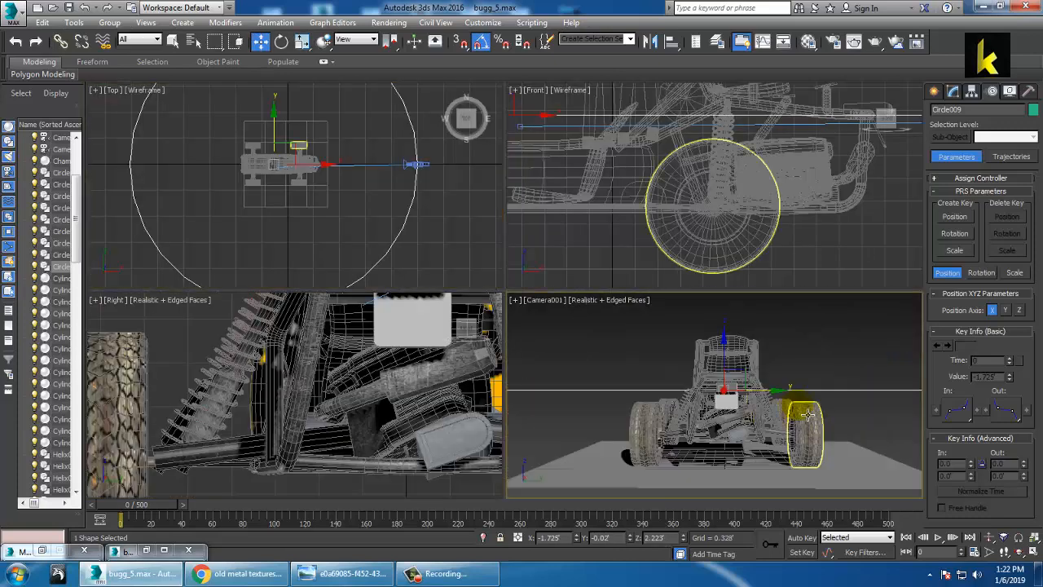
{"action": "key", "text": "alt+w"}
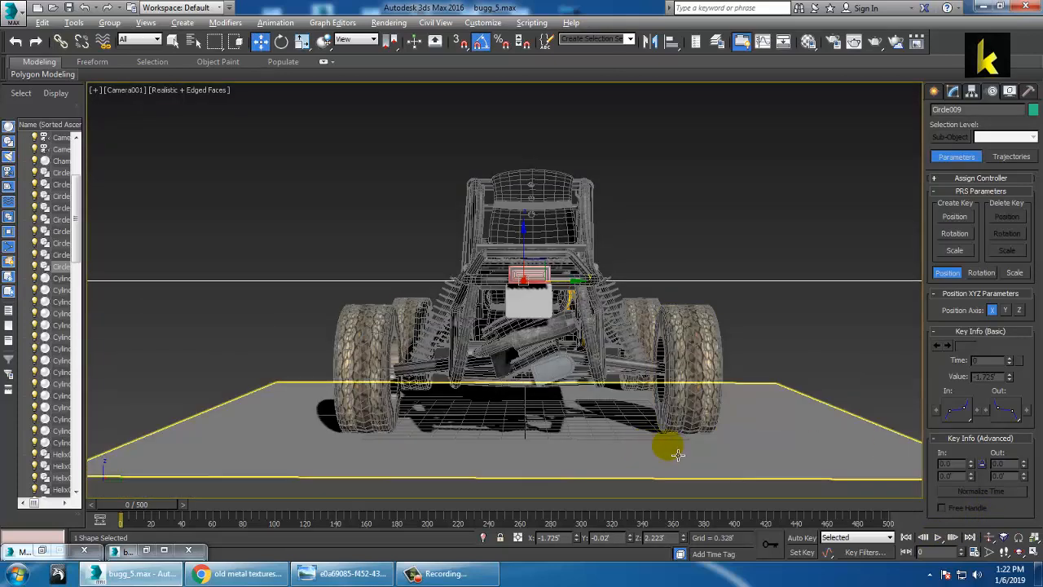
Scale the ground plane up to about 259 percent
{"action": "left_click", "coordinate": [663, 444]}
{"action": "key", "text": "r"}
{"action": "left_click_drag", "start_coordinate": [494, 363], "coordinate": [698, 445]}
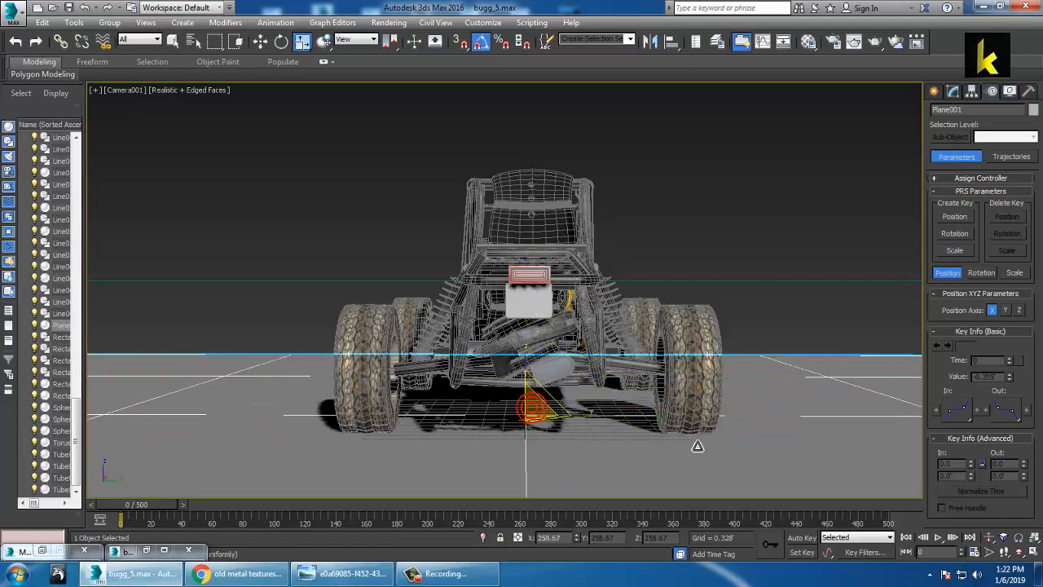
Play the camera animation and stop it
{"action": "left_click", "coordinate": [937, 538]}
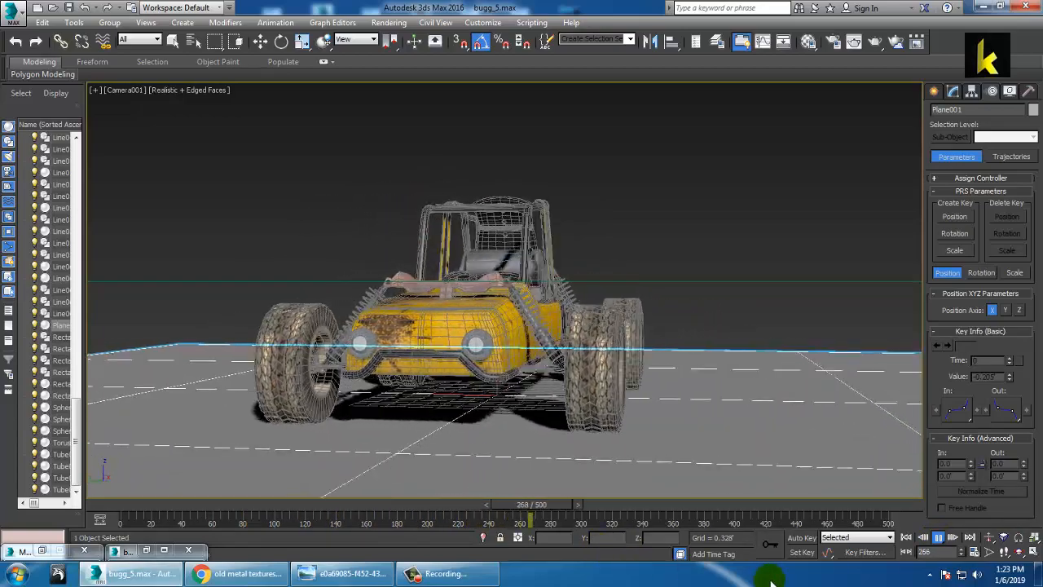
{"action": "left_click", "coordinate": [938, 538]}
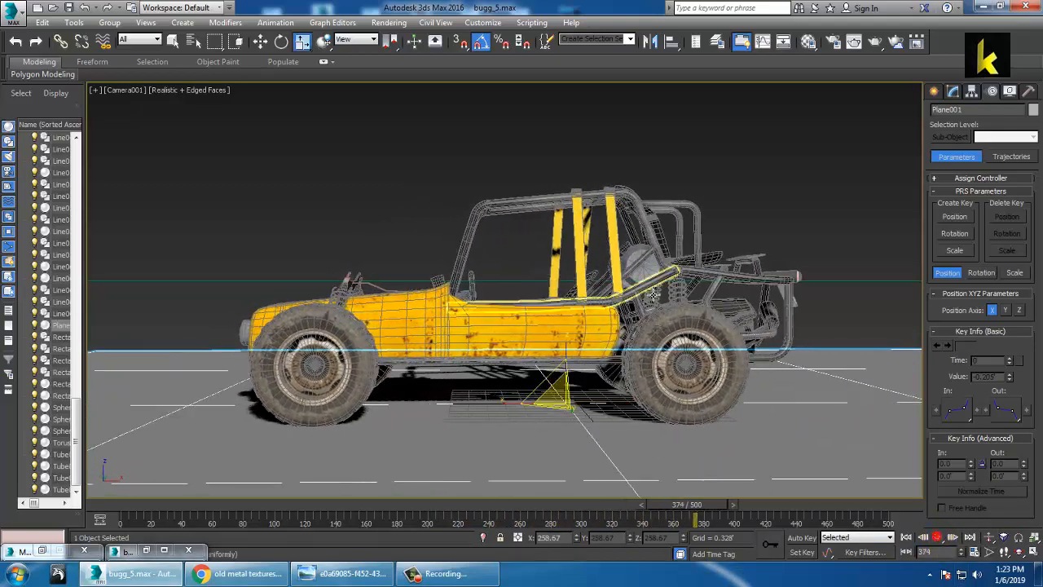
Select the front polygon of a headlight cylinder in polygon mode
{"action": "key", "text": "p"}
{"action": "scroll", "coordinate": [626, 305], "scroll_direction": "down", "scroll_amount": 5}
{"action": "middle_click_drag", "start_coordinate": [560, 292], "coordinate": [609, 343], "text": "alt"}
{"action": "scroll", "coordinate": [722, 330], "scroll_direction": "up", "scroll_amount": 8}
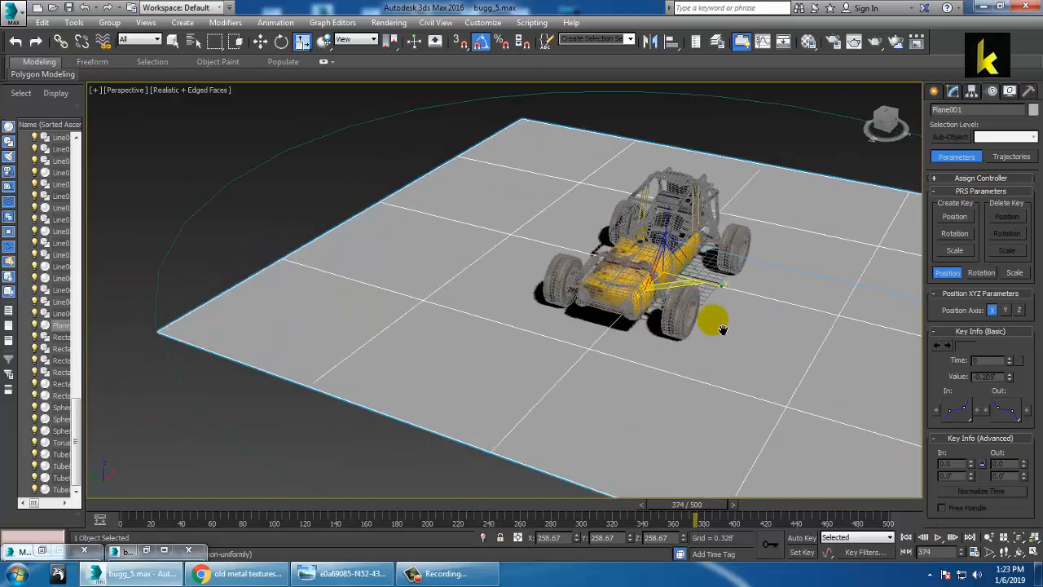
{"action": "middle_click_drag", "start_coordinate": [756, 306], "coordinate": [623, 273], "text": "alt"}
{"action": "left_click", "coordinate": [557, 173]}
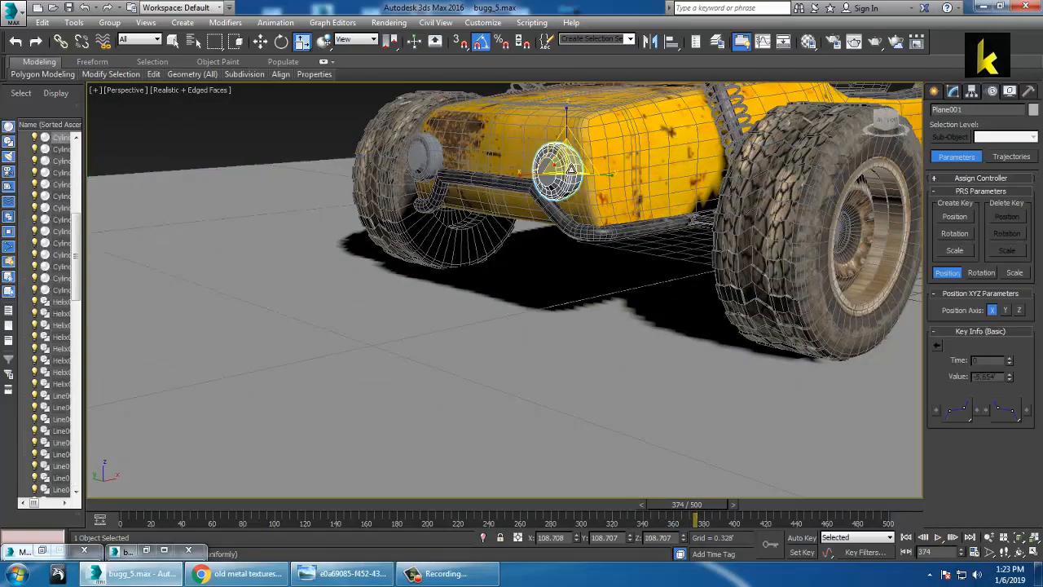
{"action": "middle_click_drag", "start_coordinate": [635, 182], "coordinate": [668, 309]}
{"action": "scroll", "coordinate": [668, 308], "scroll_direction": "up", "scroll_amount": 4}
{"action": "left_click", "coordinate": [952, 91]}
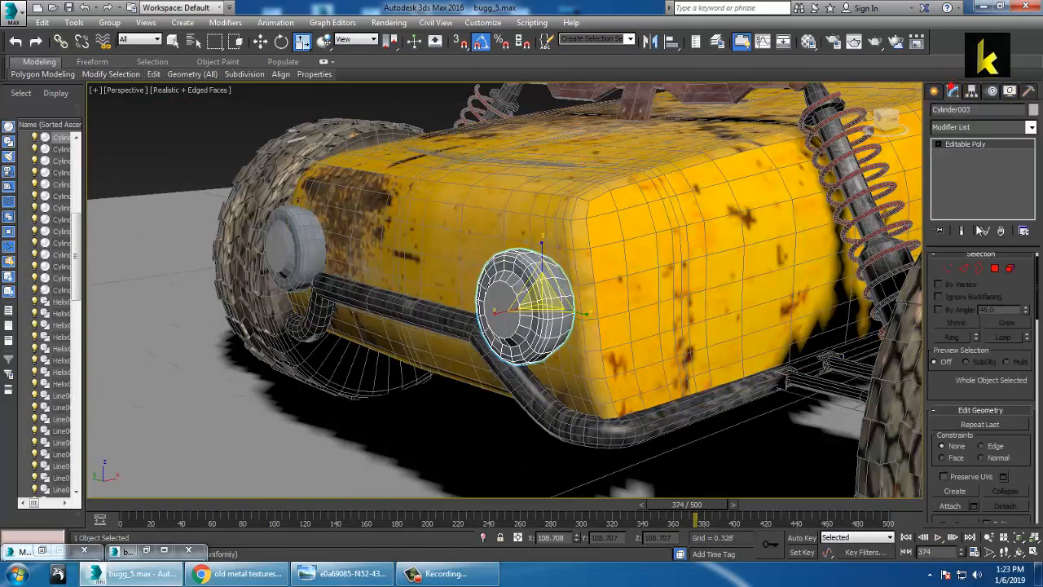
{"action": "left_click", "coordinate": [995, 270]}
{"action": "key", "text": "ctrl+z"}
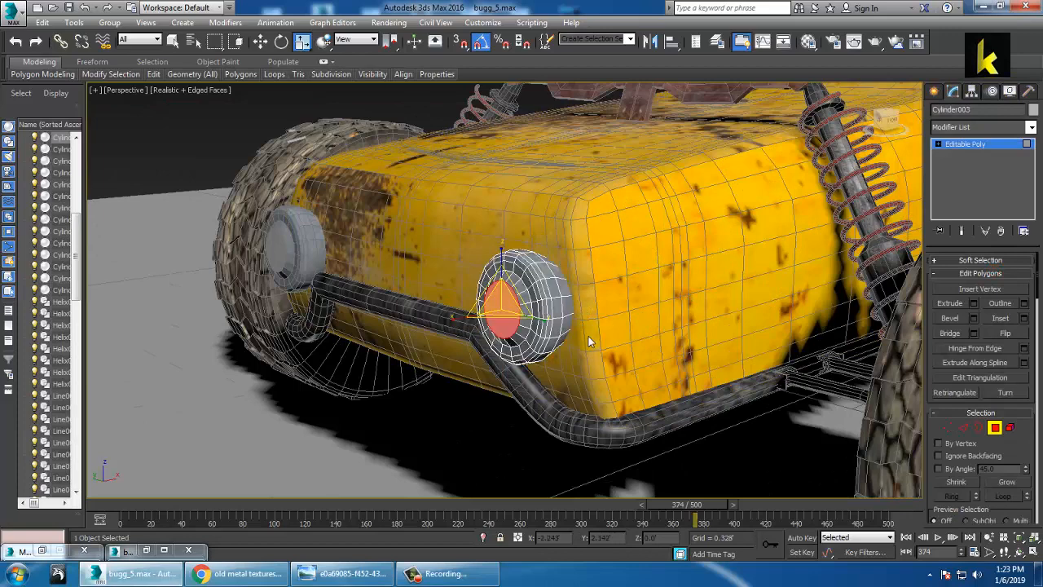
Assign the red self-illuminated 'lights' material to the front polygons of the headlights
{"action": "key", "text": "m"}
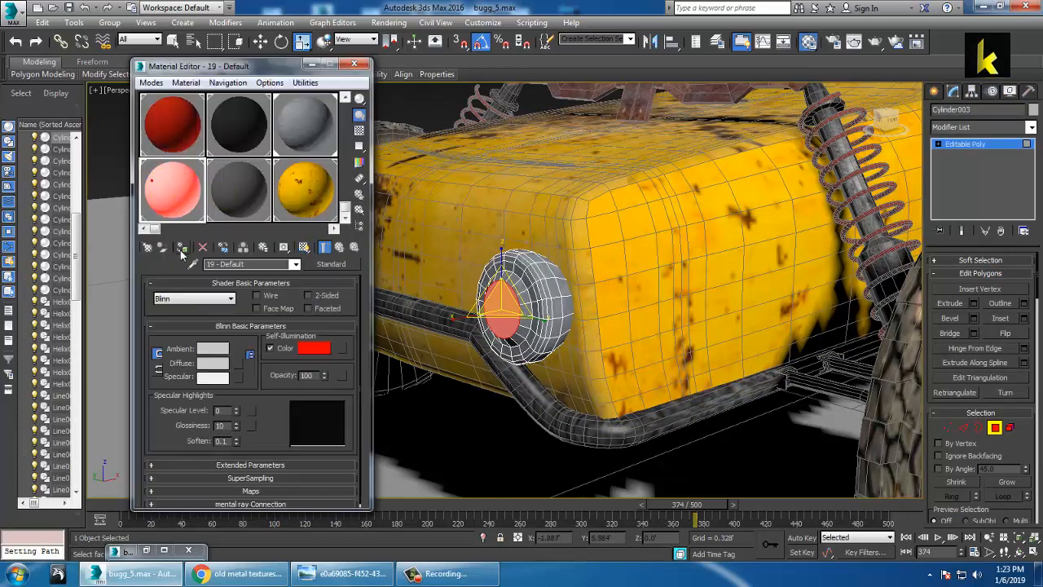
{"action": "middle_click_drag", "start_coordinate": [679, 334], "coordinate": [855, 329], "text": "alt"}
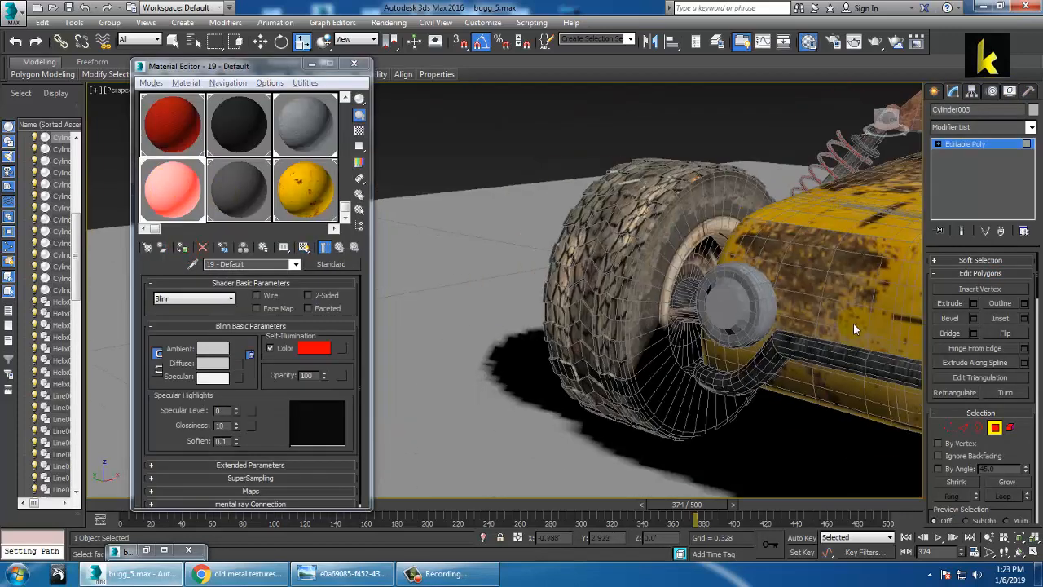
{"action": "left_click", "coordinate": [977, 145]}
{"action": "middle_click_drag", "start_coordinate": [711, 307], "coordinate": [672, 308], "text": "alt"}
{"action": "left_click", "coordinate": [670, 308]}
{"action": "left_click", "coordinate": [997, 291]}
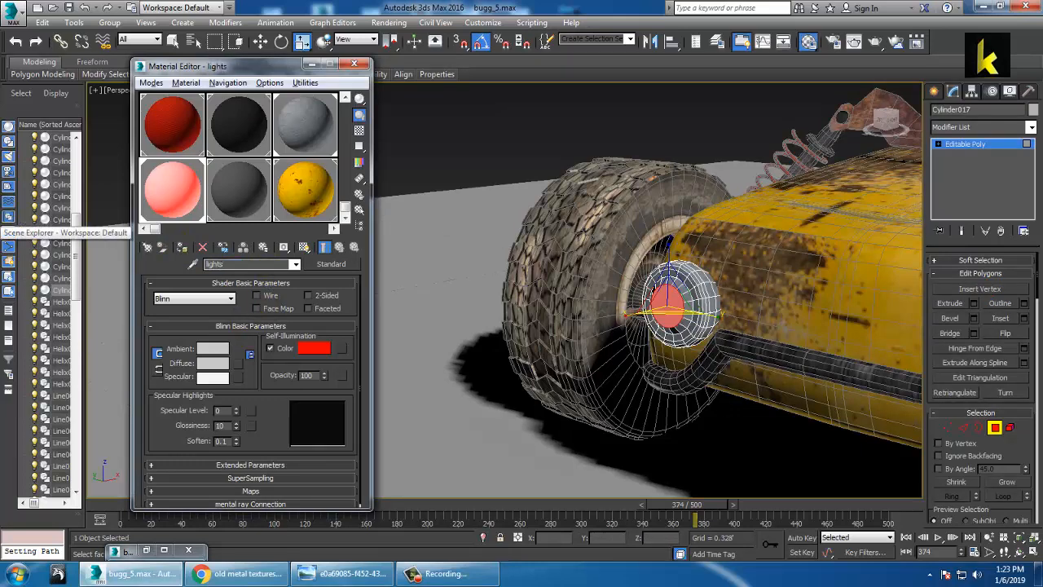
{"action": "left_click", "coordinate": [311, 65]}
{"action": "left_click", "coordinate": [349, 102]}
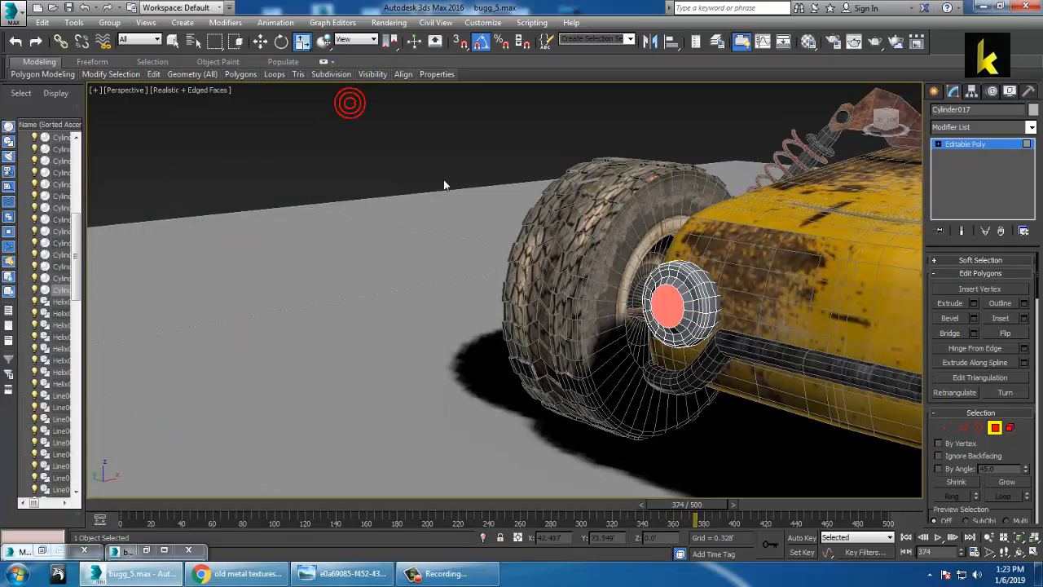
Switch to the camera view without edged faces and move the time slider to frame 333
{"action": "key", "text": "c"}
{"action": "left_click_drag", "start_coordinate": [171, 505], "coordinate": [3, 466]}
{"action": "key", "text": "F4"}
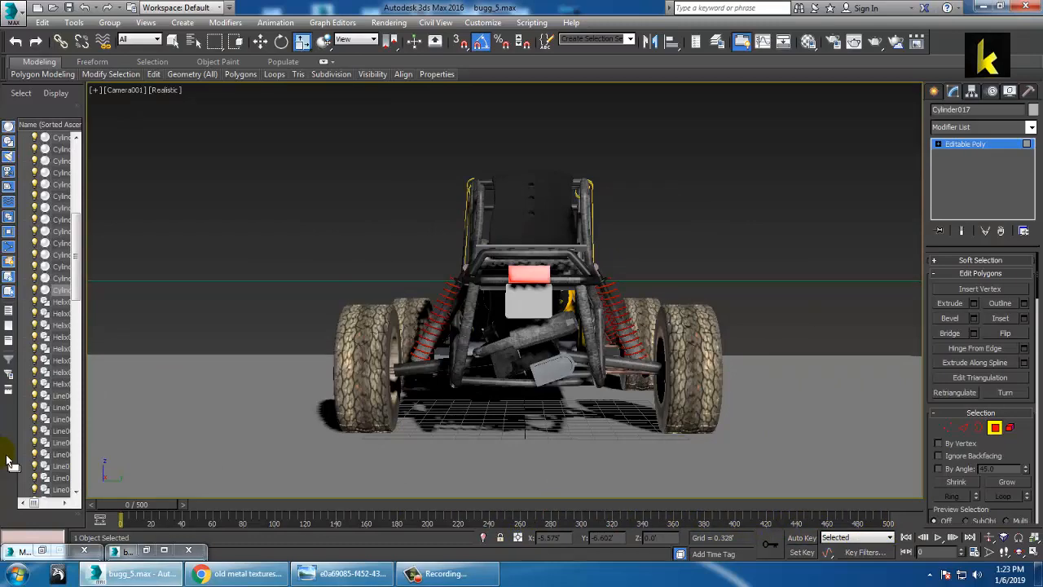
{"action": "left_click_drag", "start_coordinate": [156, 505], "coordinate": [650, 534]}
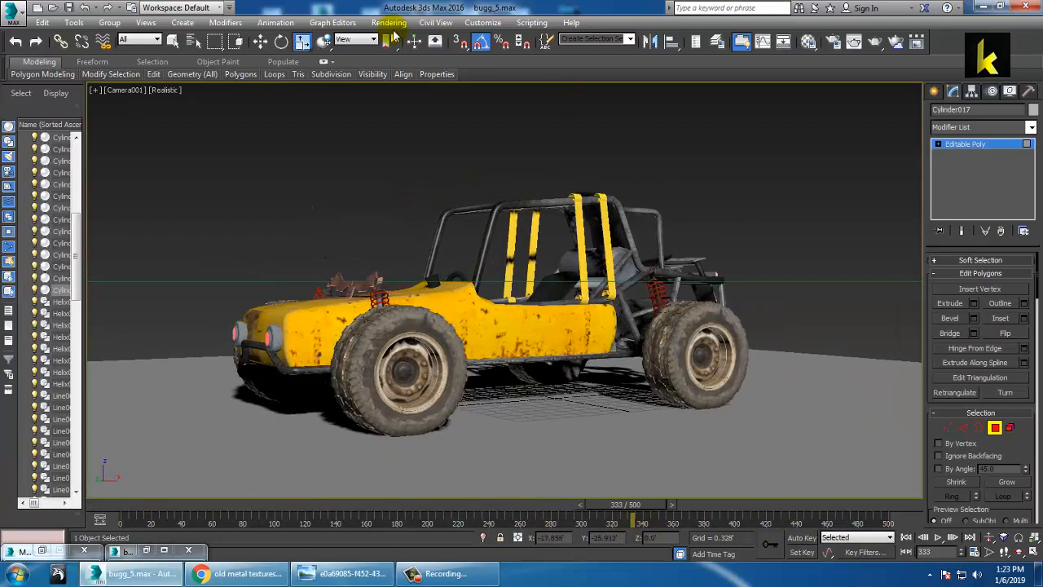
{"action": "left_click", "coordinate": [389, 22]}
{"action": "left_click", "coordinate": [407, 40]}
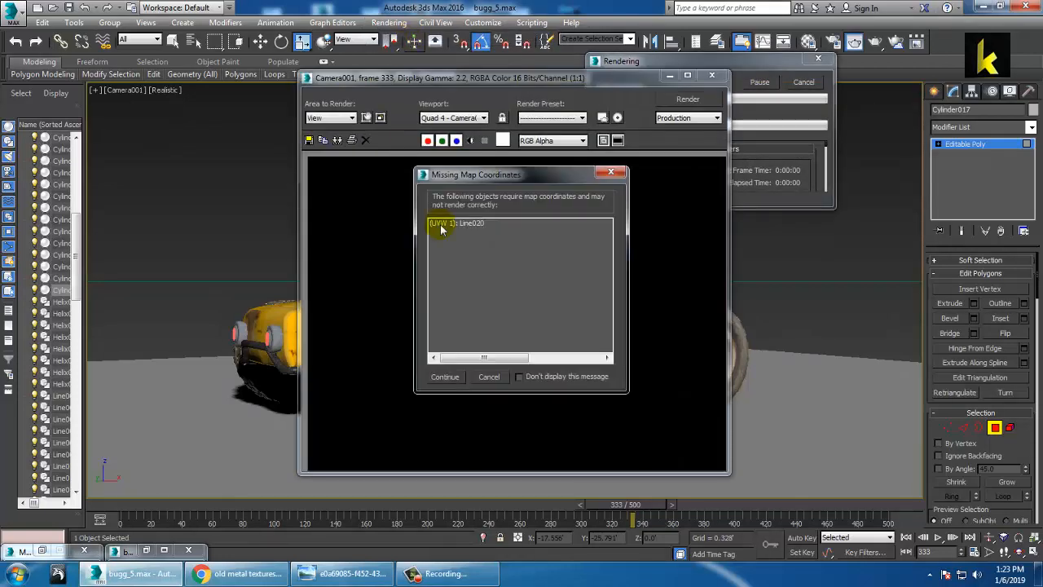
{"action": "left_click", "coordinate": [612, 173]}
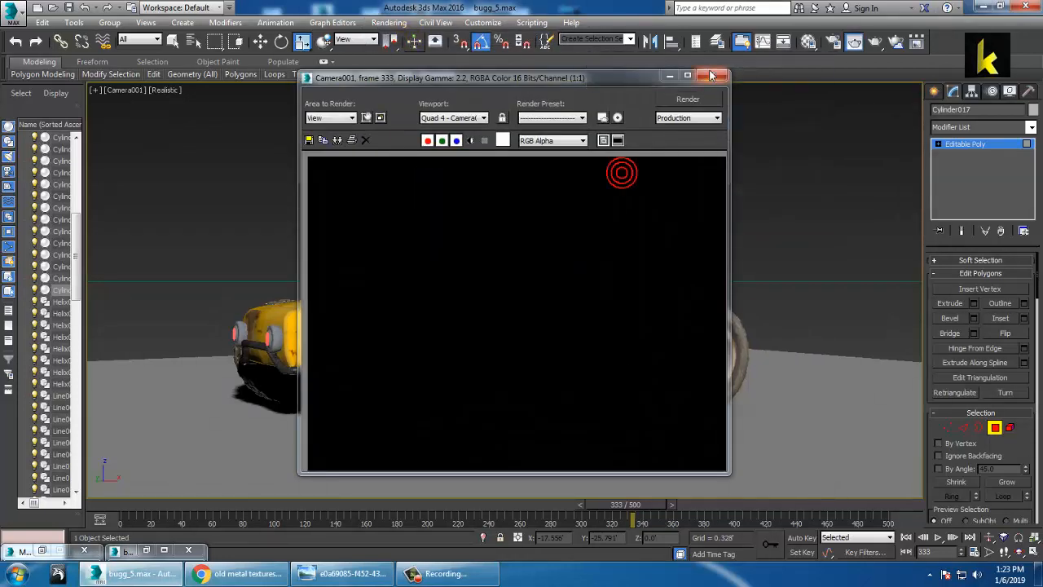
{"action": "left_click", "coordinate": [711, 75]}
Exit polygon mode, select the buggy body and render the camera view at frame 333, continuing past the map coordinates warning
{"action": "right_click", "coordinate": [446, 322]}
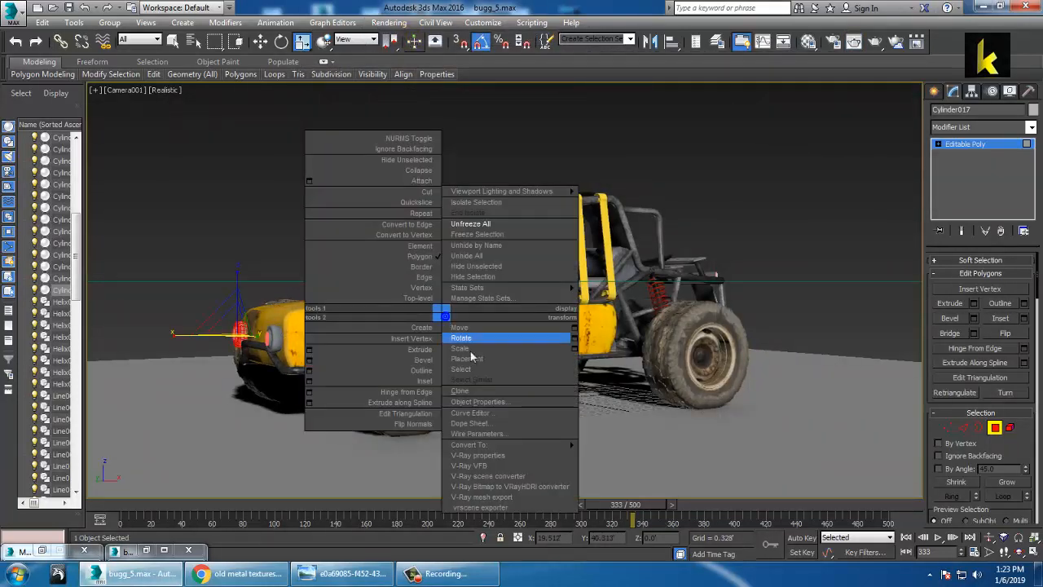
{"action": "mouse_move", "coordinate": [522, 447]}
{"action": "left_click", "coordinate": [637, 456]}
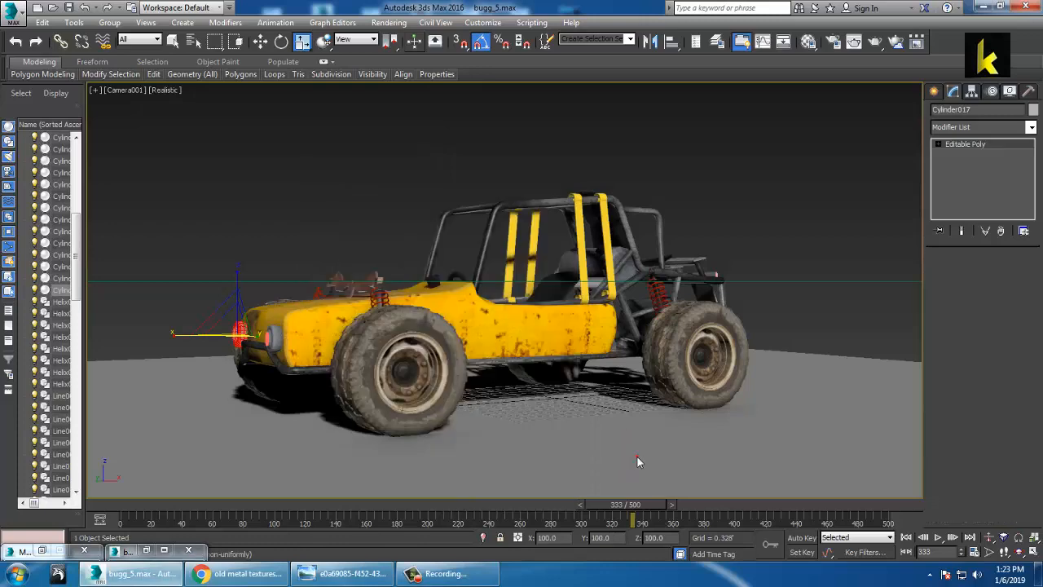
{"action": "left_click", "coordinate": [528, 343]}
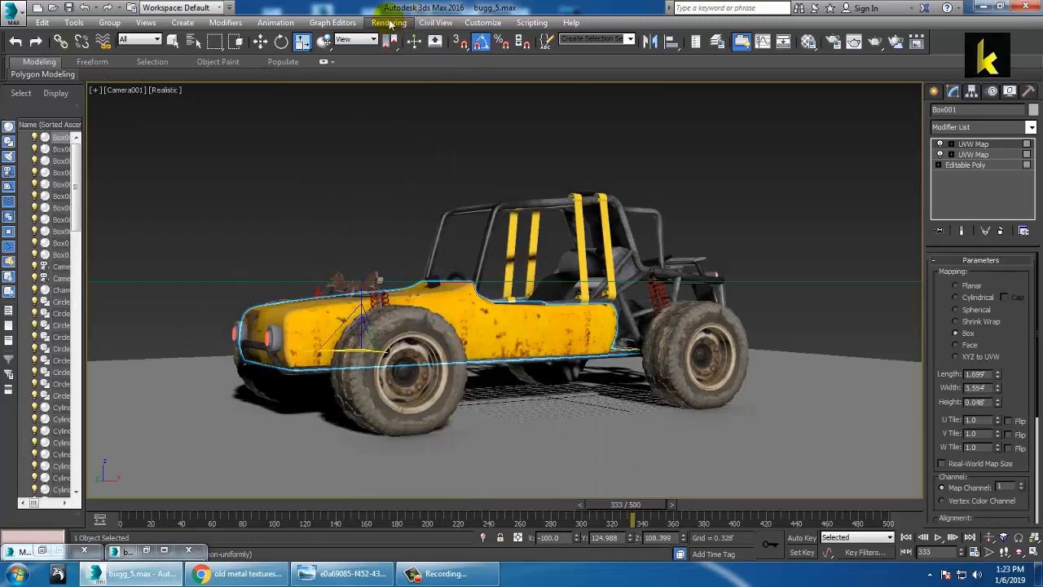
{"action": "left_click", "coordinate": [388, 22]}
{"action": "left_click", "coordinate": [396, 38]}
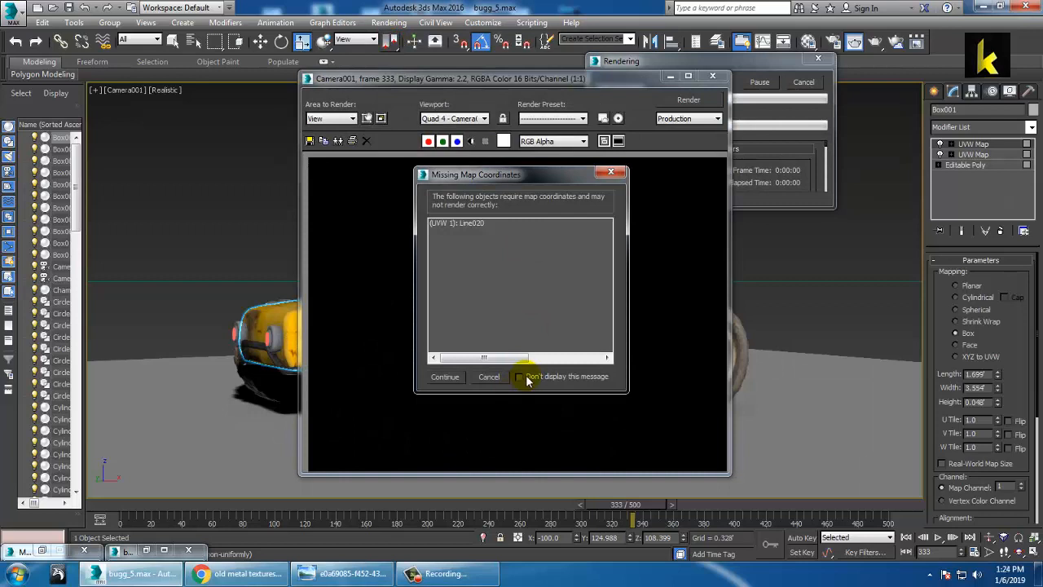
{"action": "left_click", "coordinate": [446, 377]}
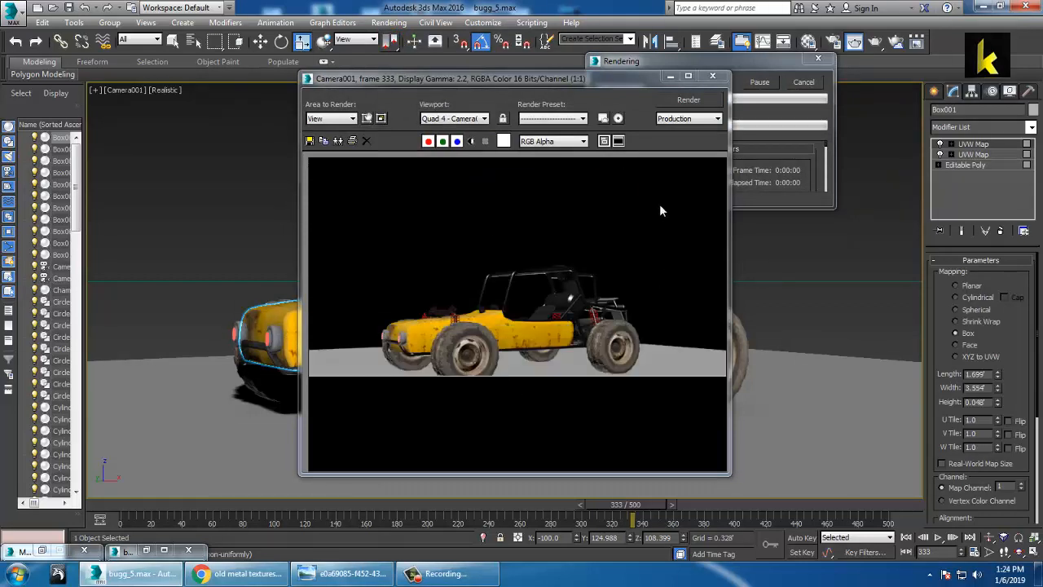
Close the rendered frame window and switch to the Perspective viewport to view the buggy
{"action": "left_click", "coordinate": [711, 76]}
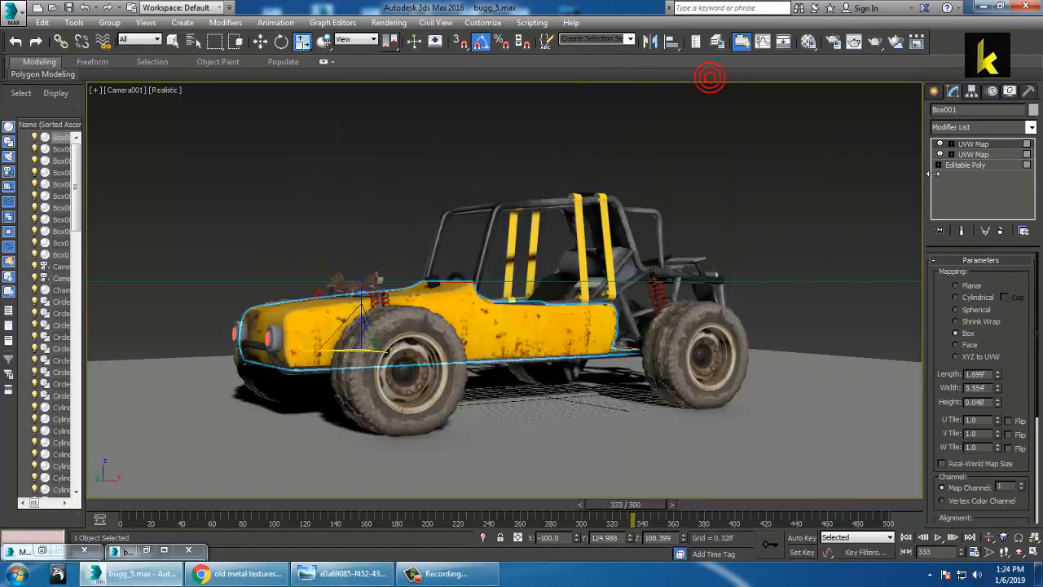
{"action": "key", "text": "p"}
{"action": "scroll", "coordinate": [688, 281], "scroll_direction": "down", "scroll_amount": 6}
{"action": "middle_click_drag", "start_coordinate": [684, 273], "coordinate": [653, 254], "text": "alt"}
{"action": "scroll", "coordinate": [667, 231], "scroll_direction": "up", "scroll_amount": 4}
{"action": "scroll", "coordinate": [654, 311], "scroll_direction": "up", "scroll_amount": 4}
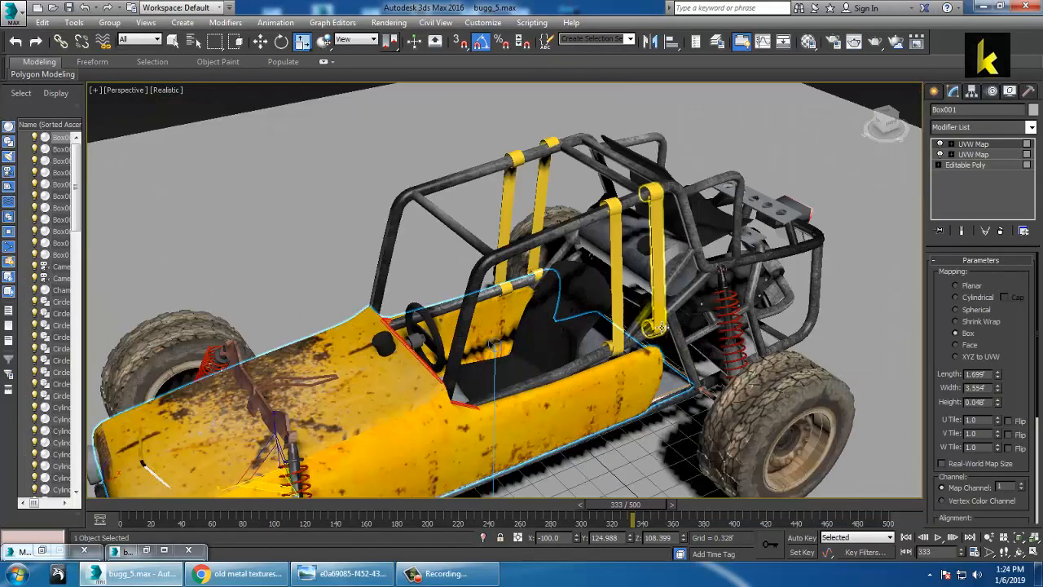
{"action": "scroll", "coordinate": [654, 316], "scroll_direction": "down", "scroll_amount": 4}
{"action": "middle_click_drag", "start_coordinate": [654, 322], "coordinate": [660, 304], "text": "alt"}
{"action": "key", "text": "ctrl+a"}
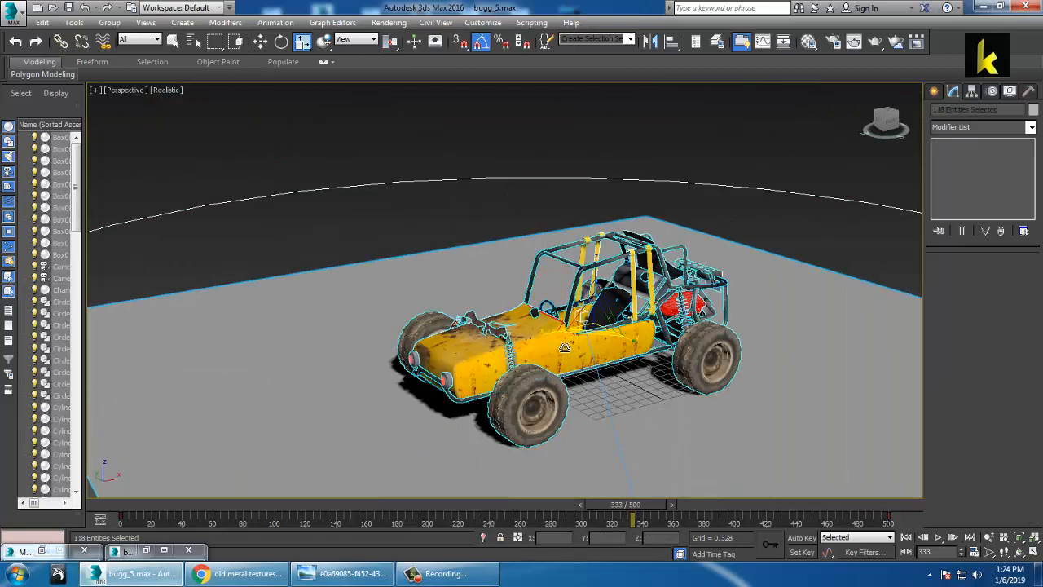
{"action": "right_click", "coordinate": [564, 348]}
{"action": "left_click", "coordinate": [767, 487]}
{"action": "left_click", "coordinate": [636, 112]}
{"action": "left_click", "coordinate": [797, 248]}
{"action": "middle_click_drag", "start_coordinate": [798, 248], "coordinate": [702, 305], "text": "alt"}
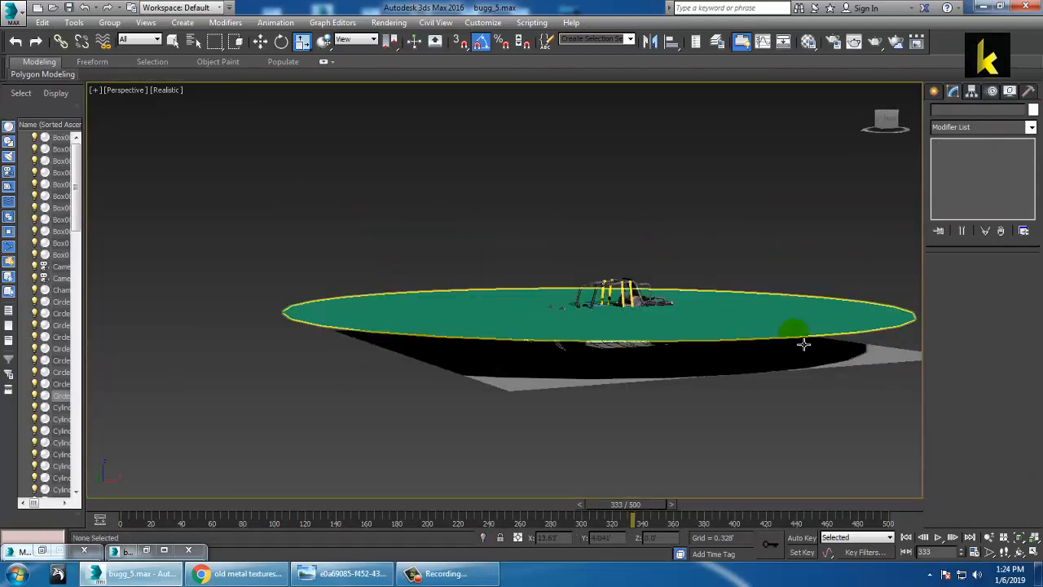
Select all objects except the circular camera path and convert them to Editable Poly
{"action": "key", "text": "ctrl+a"}
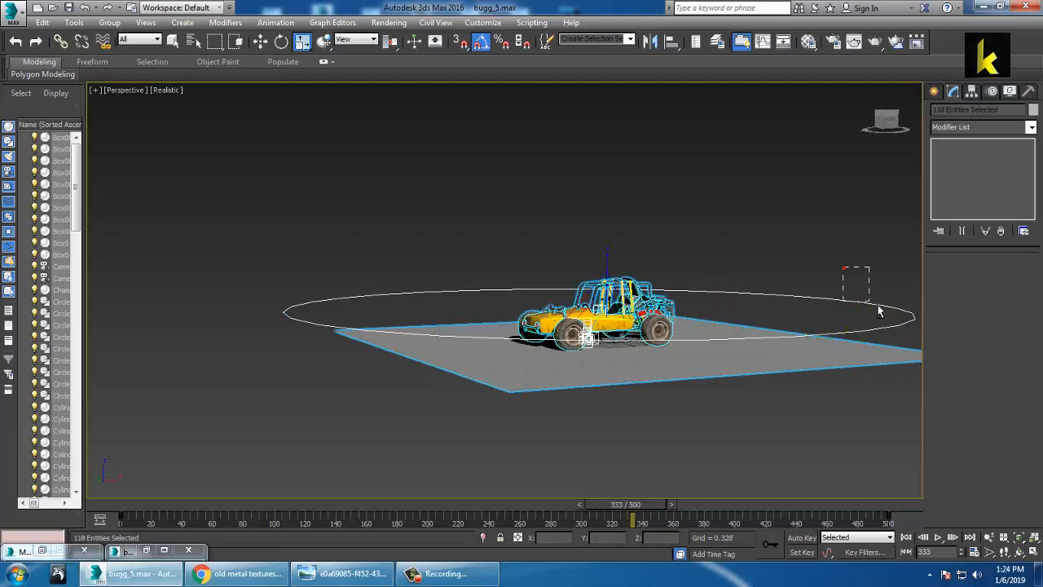
{"action": "left_click_drag", "start_coordinate": [878, 311], "coordinate": [880, 318], "text": "alt"}
{"action": "middle_click_drag", "start_coordinate": [683, 291], "coordinate": [680, 313], "text": "alt"}
{"action": "right_click", "coordinate": [607, 285]}
{"action": "mouse_move", "coordinate": [660, 417]}
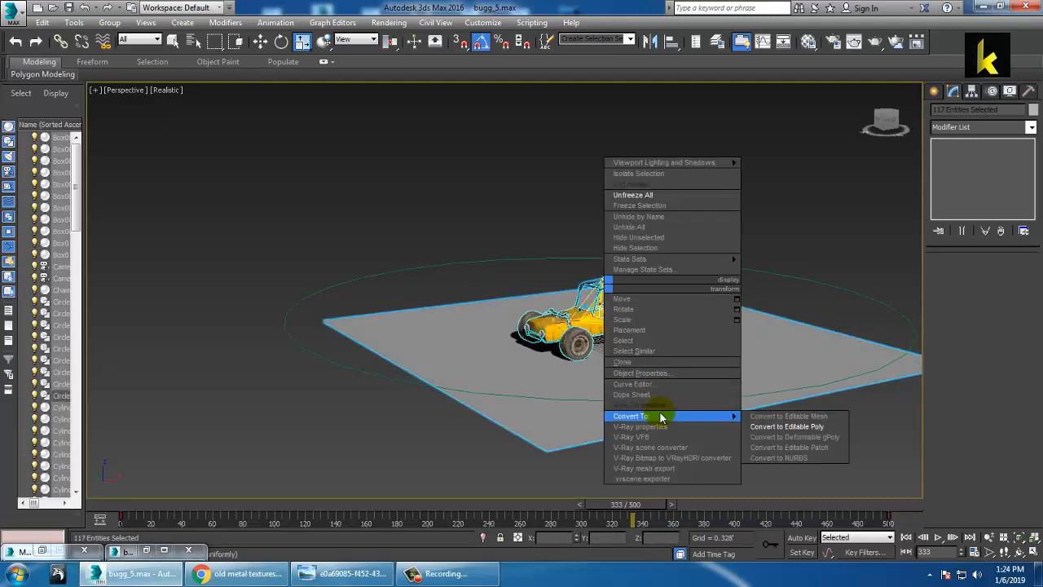
{"action": "left_click", "coordinate": [786, 430]}
Deselect everything and set the environment background colour to a light sky blue
{"action": "scroll", "coordinate": [704, 347], "scroll_direction": "up", "scroll_amount": 6}
{"action": "middle_click_drag", "start_coordinate": [705, 349], "coordinate": [603, 322], "text": "alt"}
{"action": "scroll", "coordinate": [603, 322], "scroll_direction": "up", "scroll_amount": 6}
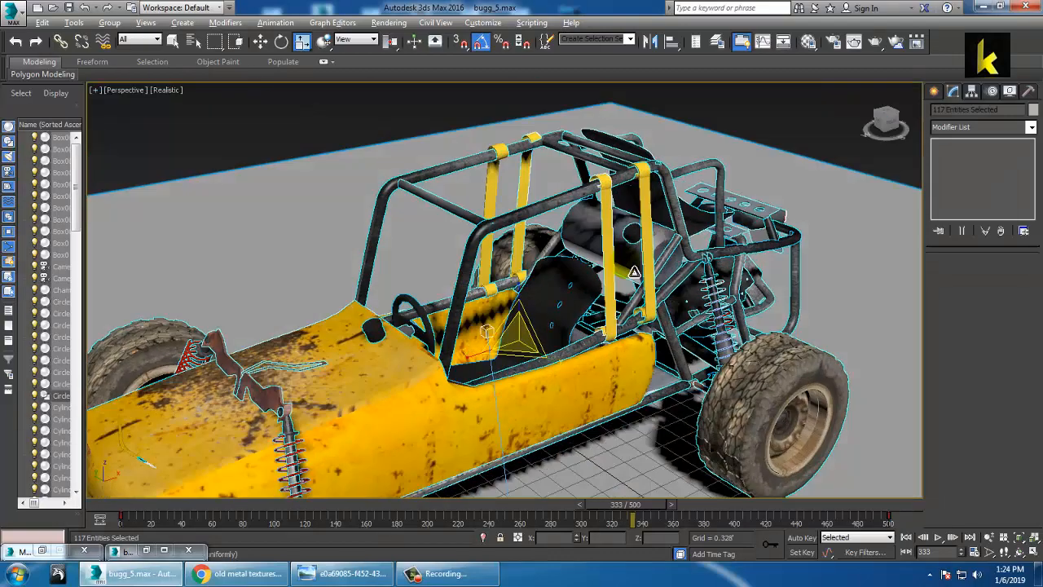
{"action": "left_click", "coordinate": [344, 130]}
{"action": "middle_click_drag", "start_coordinate": [344, 131], "coordinate": [628, 238], "text": "alt"}
{"action": "left_click", "coordinate": [388, 22]}
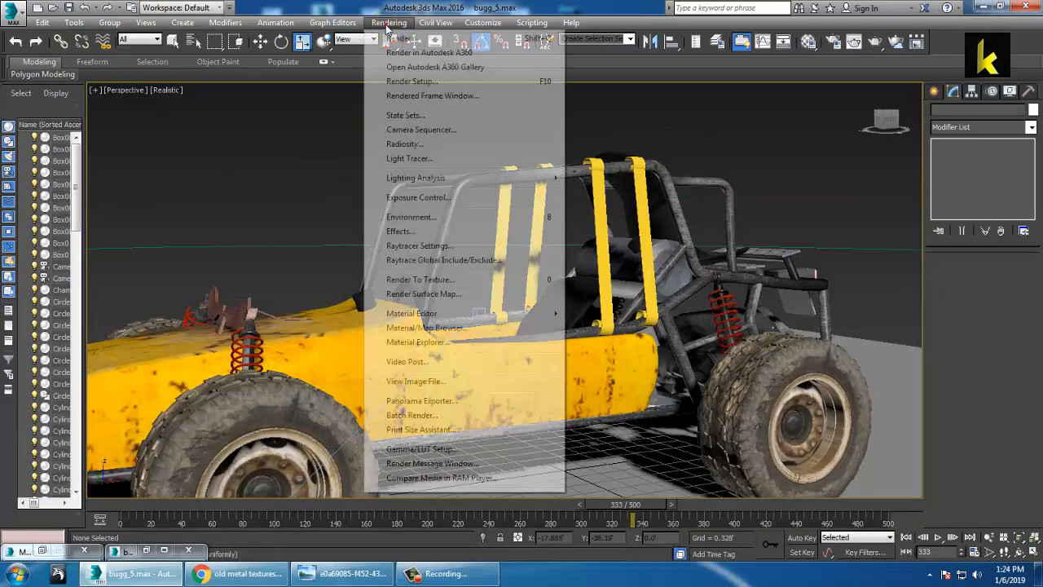
{"action": "left_click", "coordinate": [435, 218]}
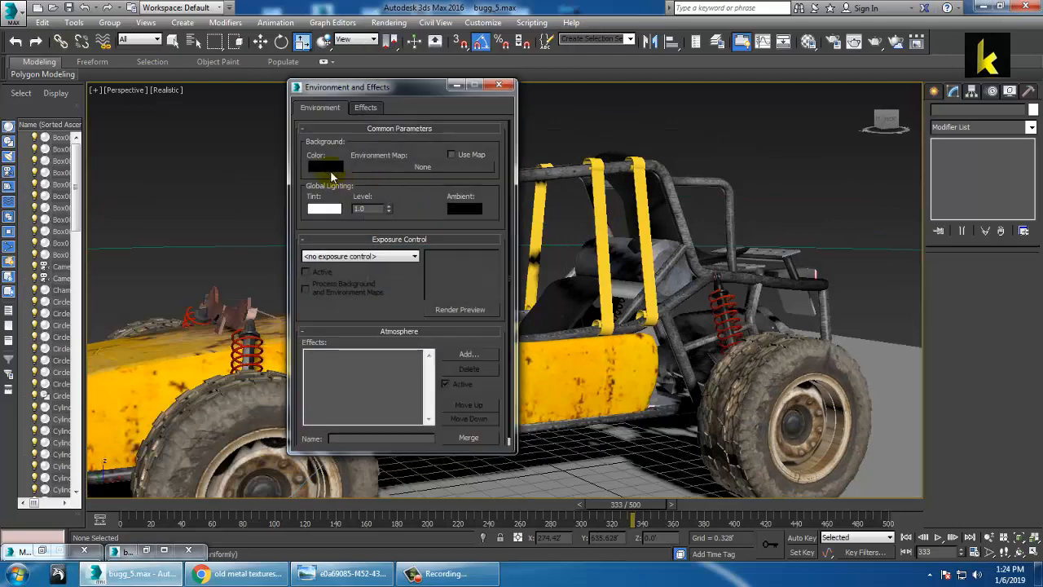
{"action": "left_click", "coordinate": [327, 167]}
{"action": "left_click", "coordinate": [320, 98]}
{"action": "left_click_drag", "start_coordinate": [321, 99], "coordinate": [380, 153]}
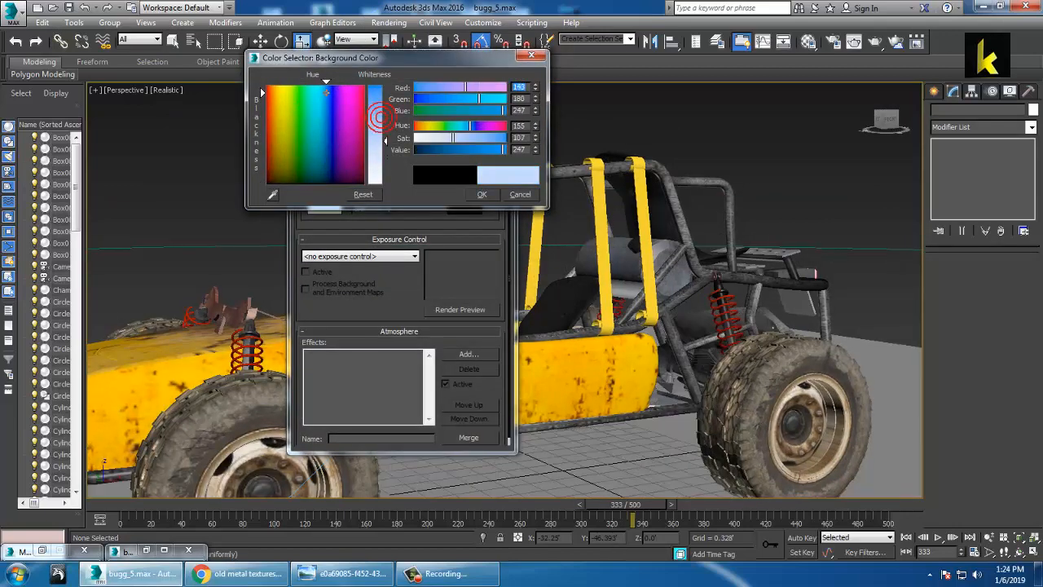
{"action": "left_click_drag", "start_coordinate": [379, 117], "coordinate": [380, 133]}
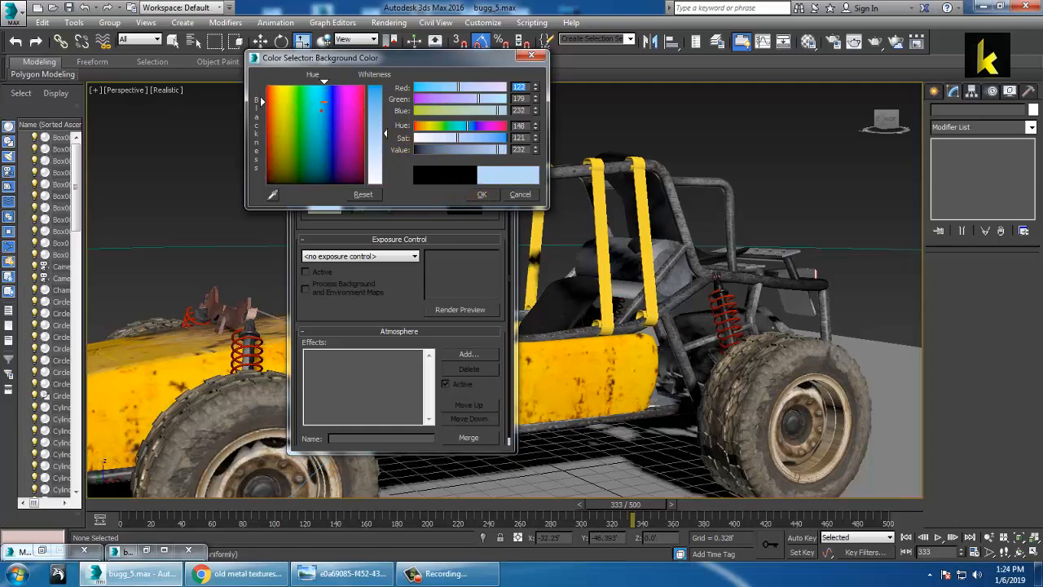
{"action": "left_click", "coordinate": [480, 197]}
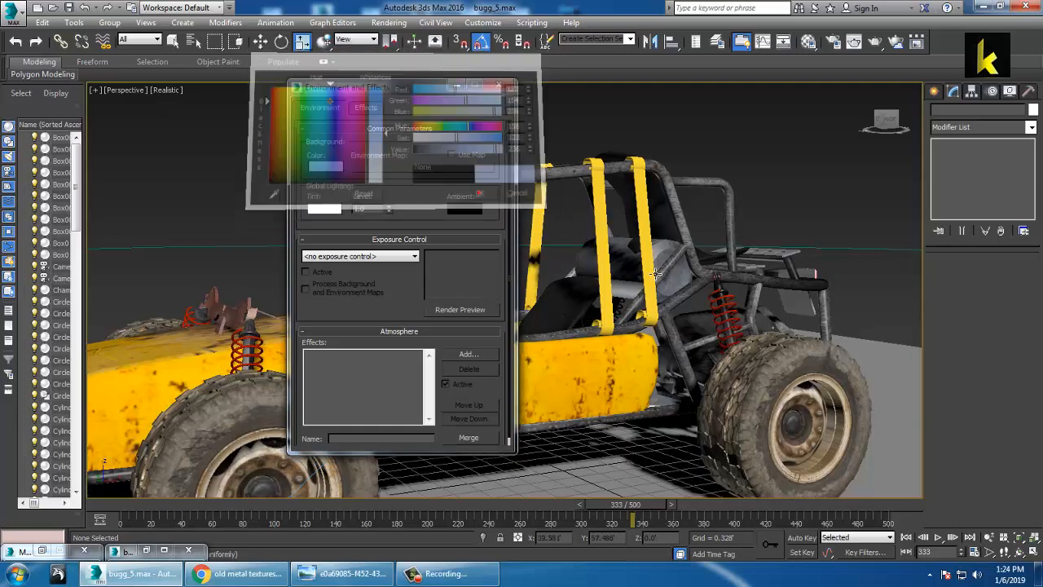
Close the Environment and Effects dialog and render the Perspective view
{"action": "middle_click_drag", "start_coordinate": [621, 237], "coordinate": [637, 297], "text": "alt"}
{"action": "left_click", "coordinate": [497, 87]}
{"action": "middle_click_drag", "start_coordinate": [543, 334], "coordinate": [557, 299], "text": "alt"}
{"action": "key", "text": "shift+q"}
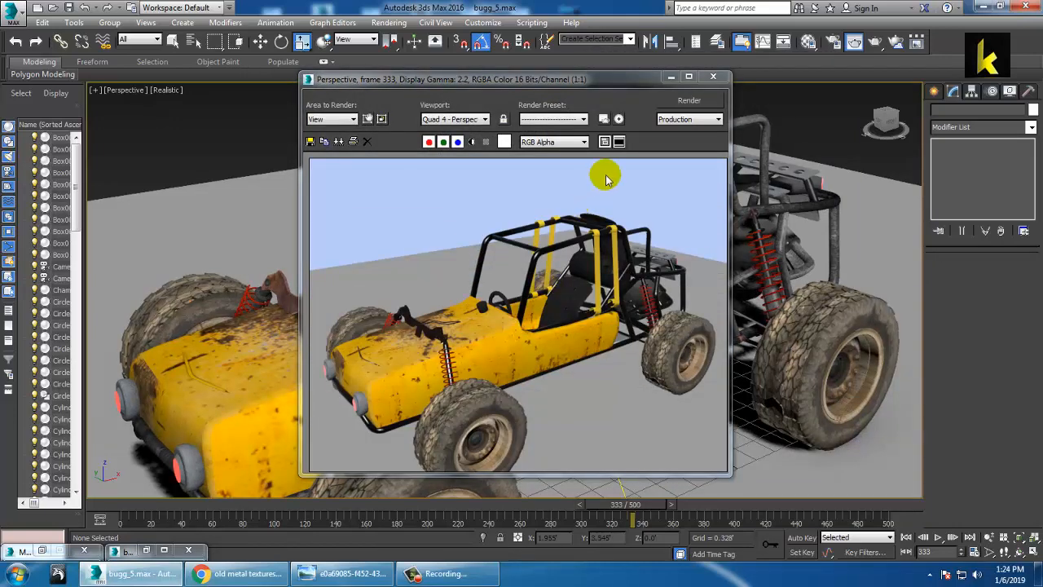
Close the render window and orbit around the buggy to inspect the textured model
{"action": "left_click", "coordinate": [712, 77]}
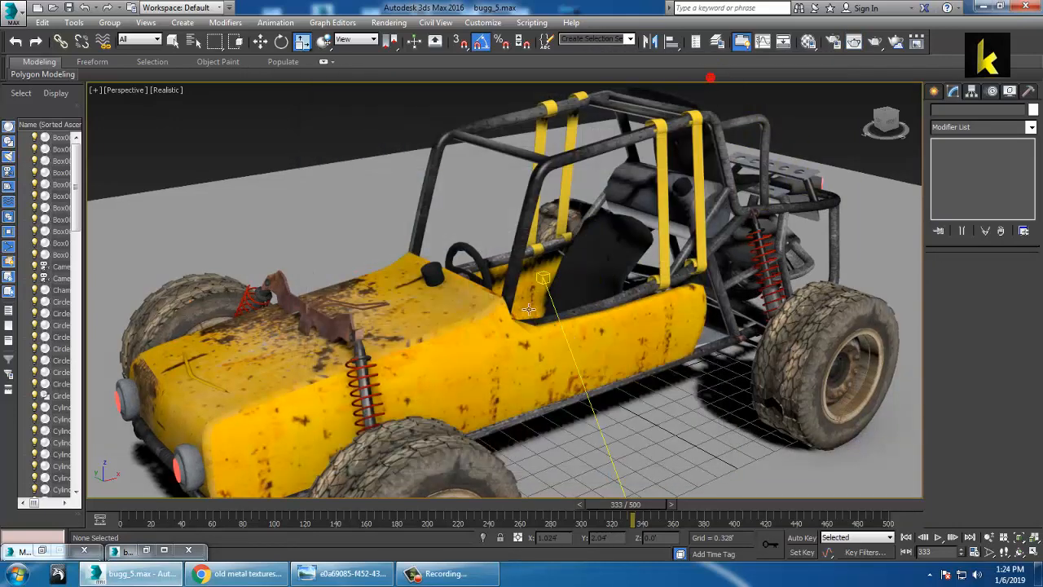
{"action": "middle_click_drag", "start_coordinate": [528, 310], "coordinate": [426, 283], "text": "alt"}
{"action": "scroll", "coordinate": [523, 291], "scroll_direction": "down", "scroll_amount": 4}
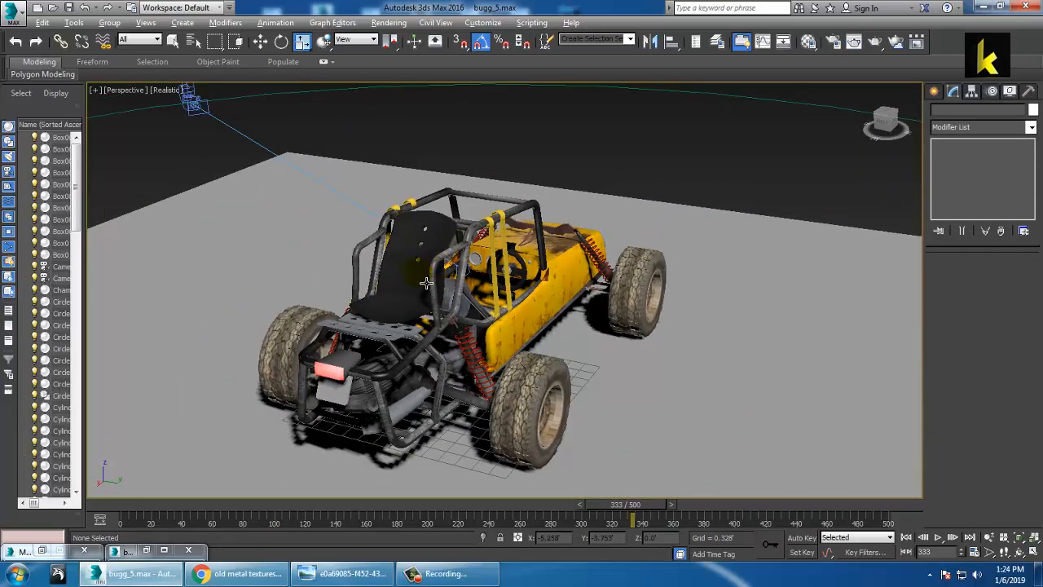
{"action": "middle_click_drag", "start_coordinate": [562, 298], "coordinate": [711, 309], "text": "alt"}
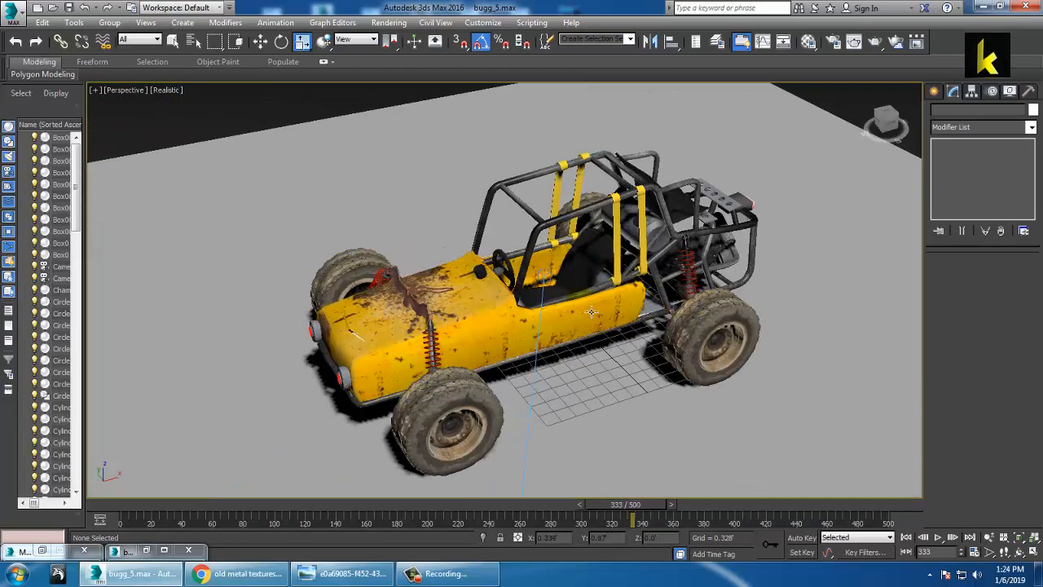
{"action": "middle_click_drag", "start_coordinate": [591, 312], "coordinate": [543, 360], "text": "alt"}
{"action": "scroll", "coordinate": [637, 353], "scroll_direction": "up", "scroll_amount": 3}
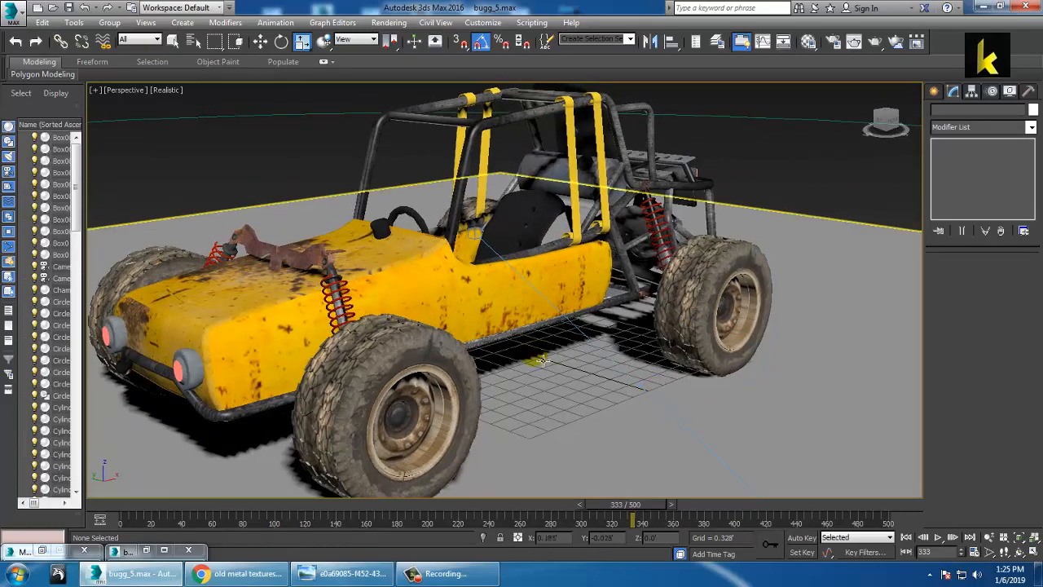
{"action": "left_click", "coordinate": [440, 572]}
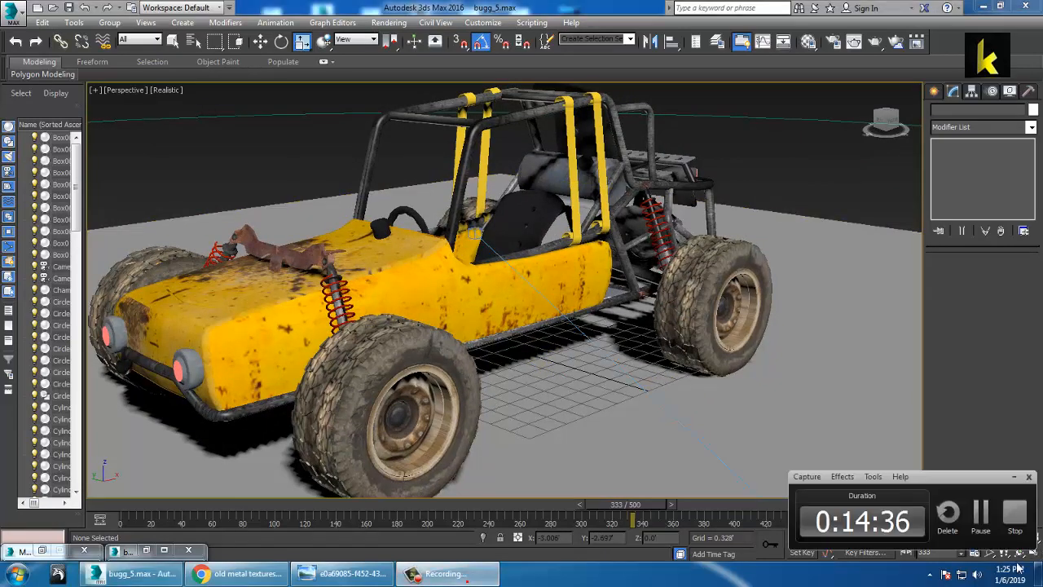
{"action": "left_click", "coordinate": [1015, 511]}
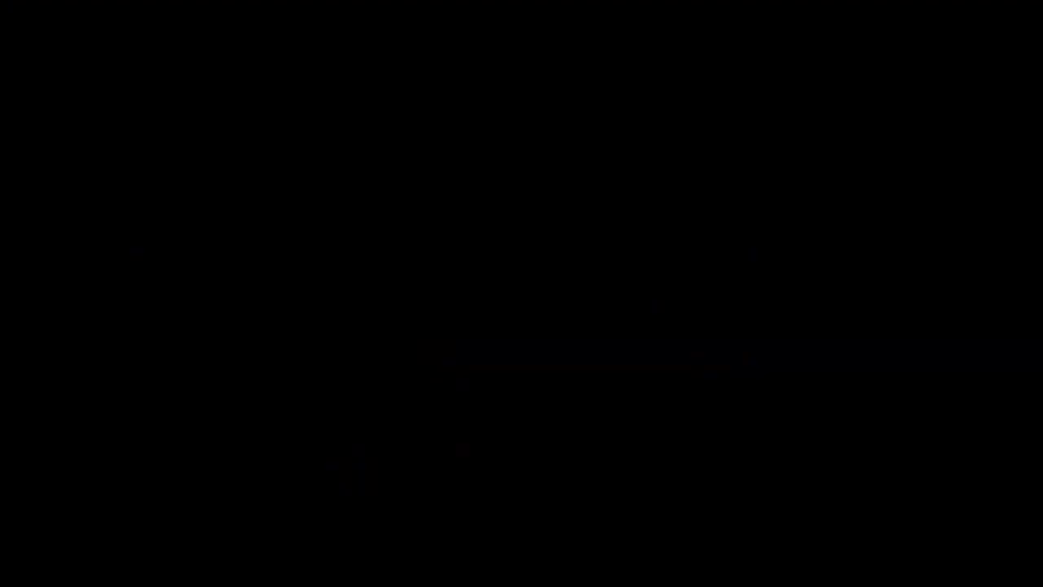